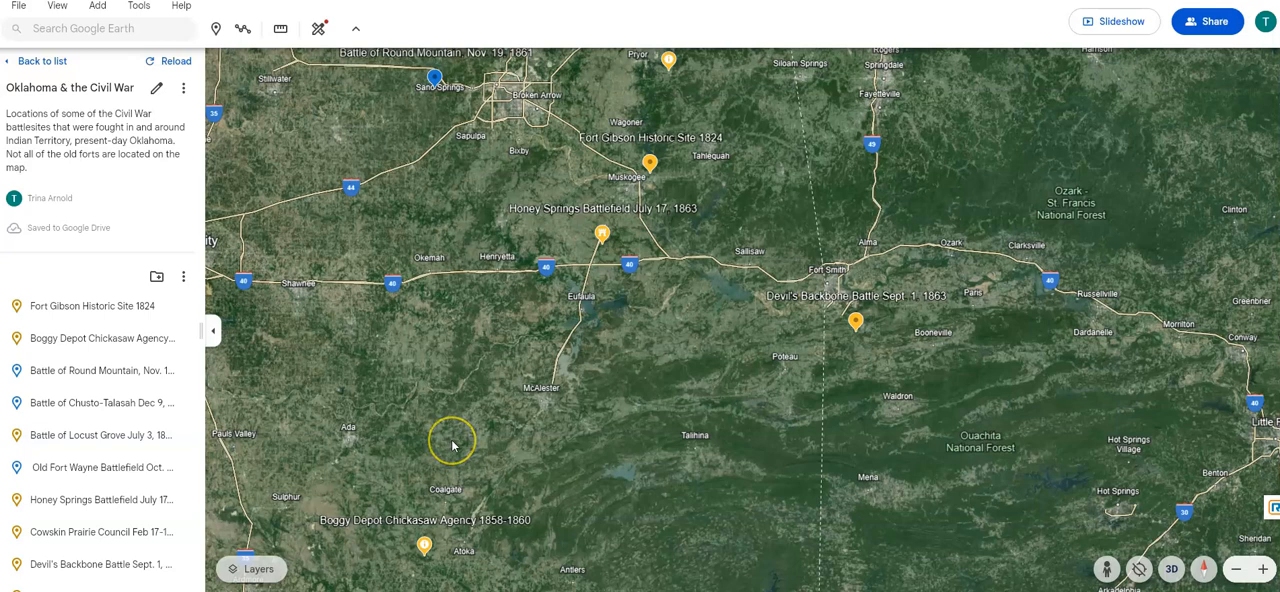
- Survey the Civil War placemarks across the Oklahoma map, from the northeastern battlefields down to Fort Towson Historic Site
scroll(449, 444, up, 2)
scroll(452, 445, down, 2)
drag(614, 266, 580, 471)
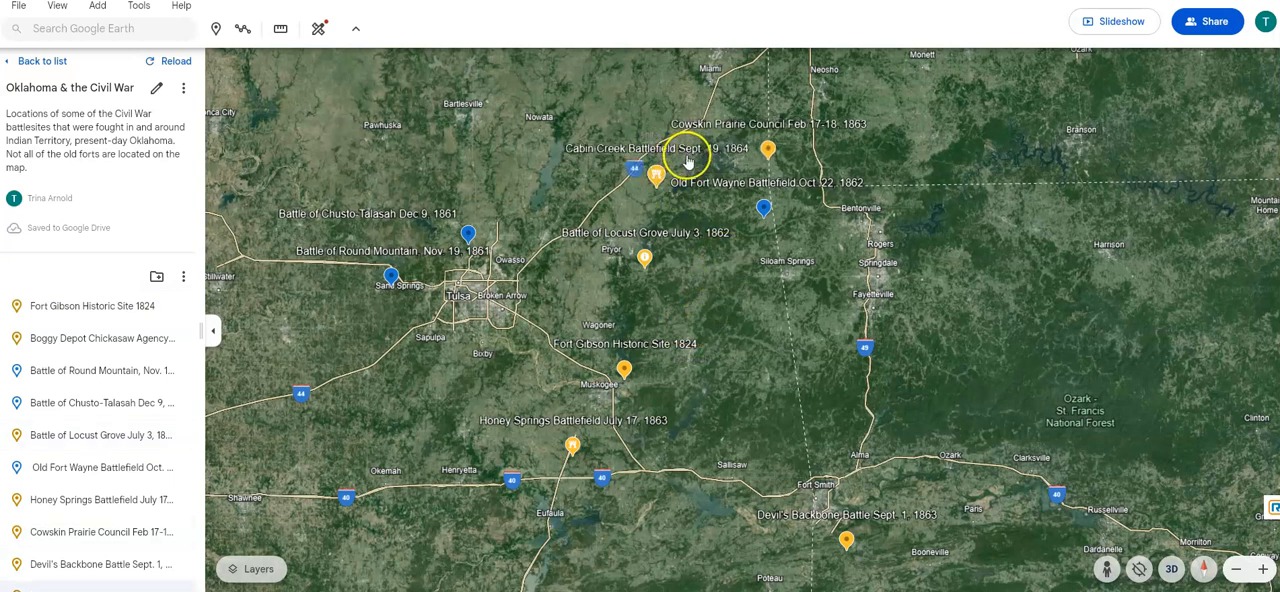
drag(714, 194, 717, 280)
drag(683, 481, 683, 283)
drag(621, 465, 649, 276)
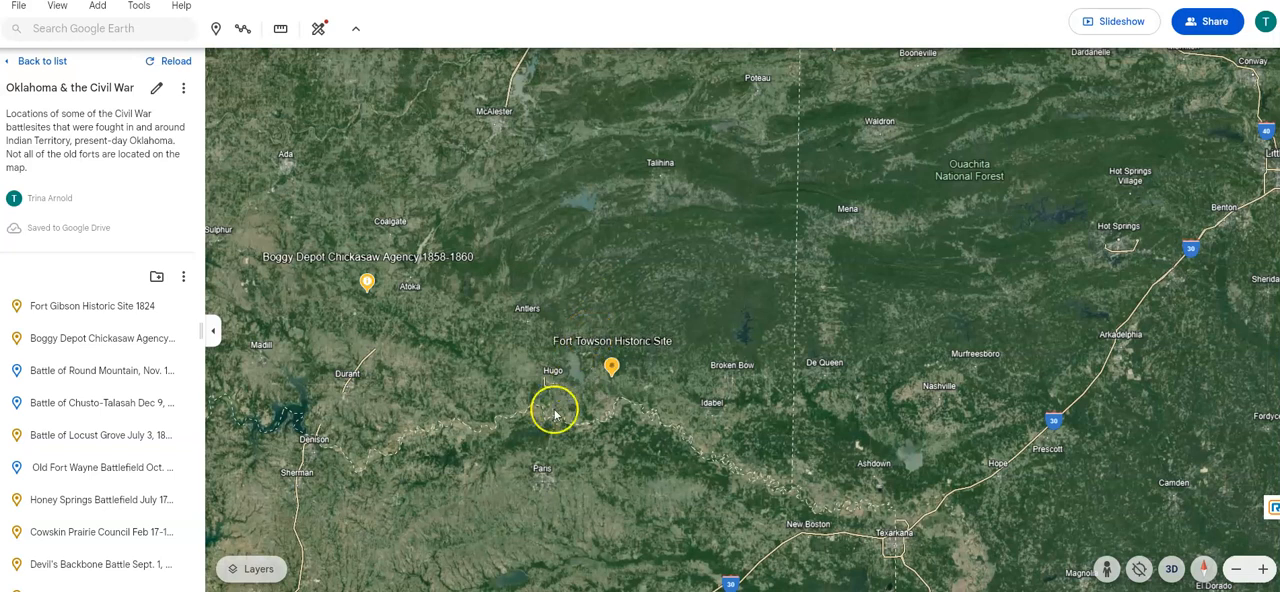
scroll(537, 423, up, 3)
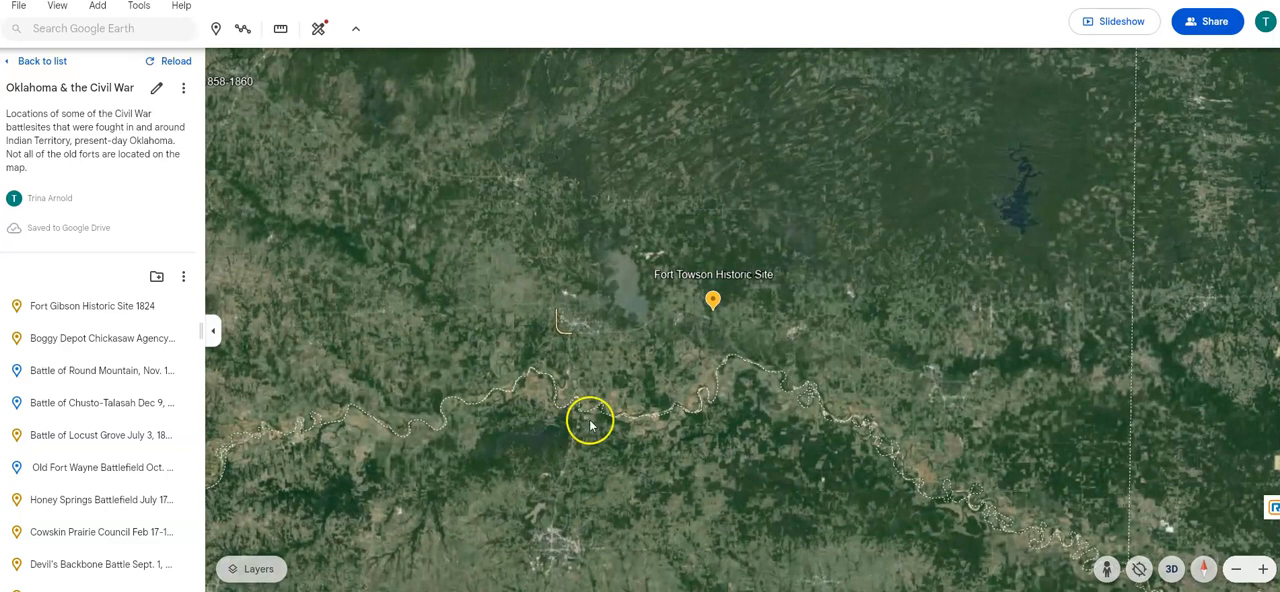
scroll(588, 420, up, 3)
drag(809, 342, 651, 457)
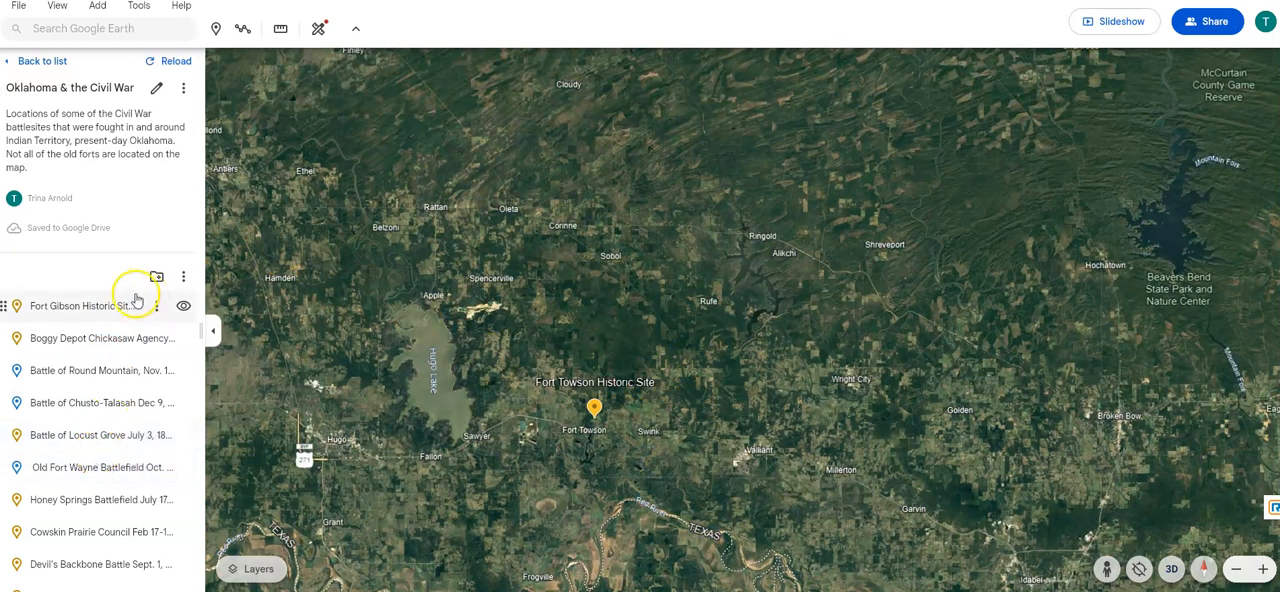
- Open the Fort Gibson Historic Site 1824 placemark, skim its description, and browse its photos up to the fourth one
click(85, 305)
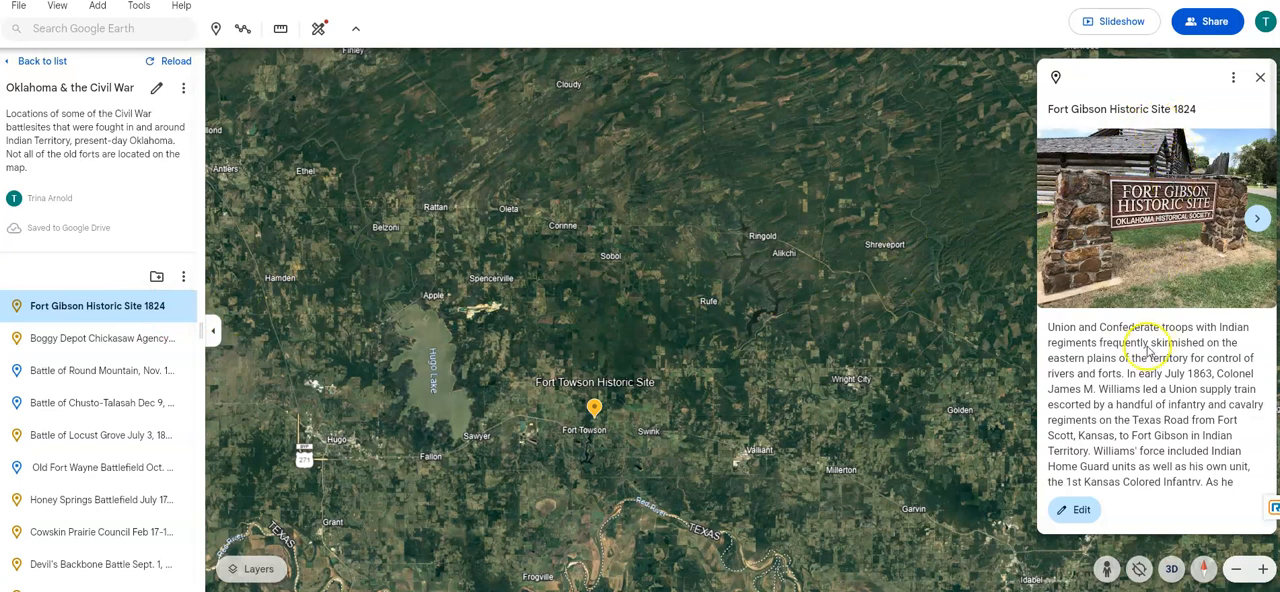
scroll(1105, 440, down, 2)
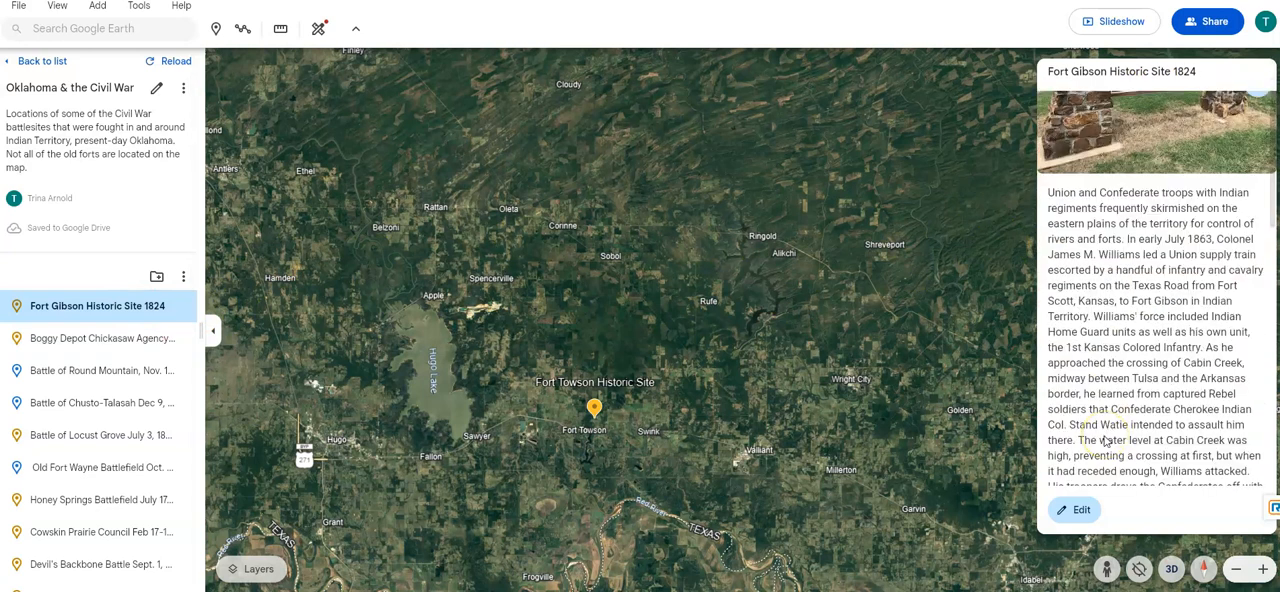
scroll(1085, 320, up, 2)
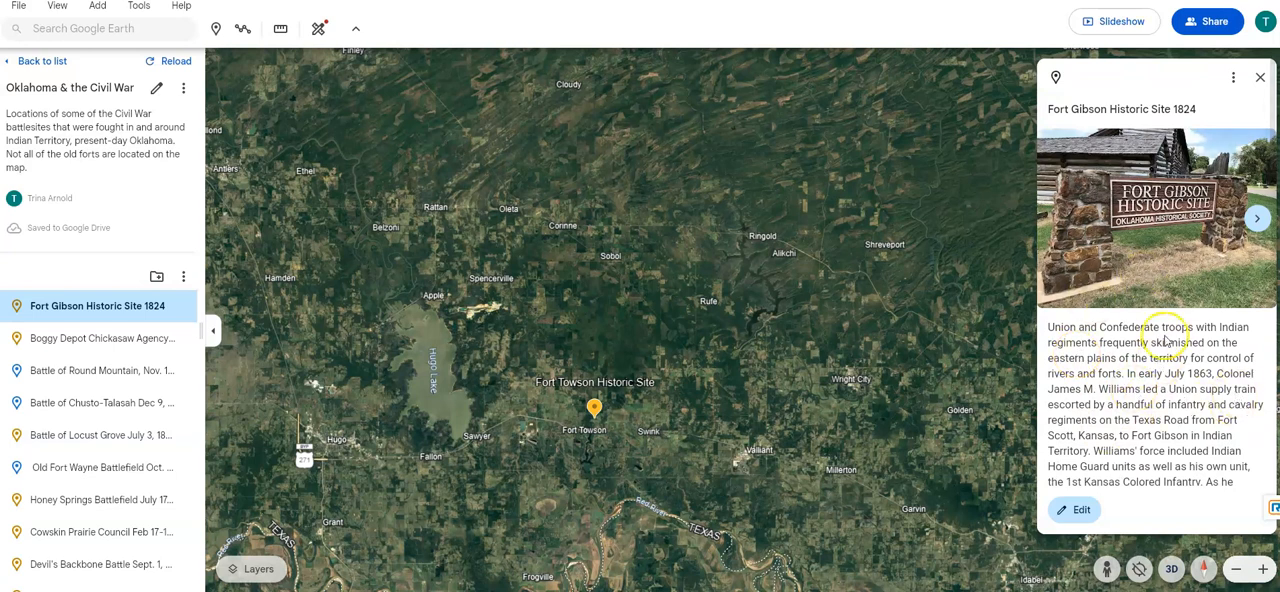
click(1257, 218)
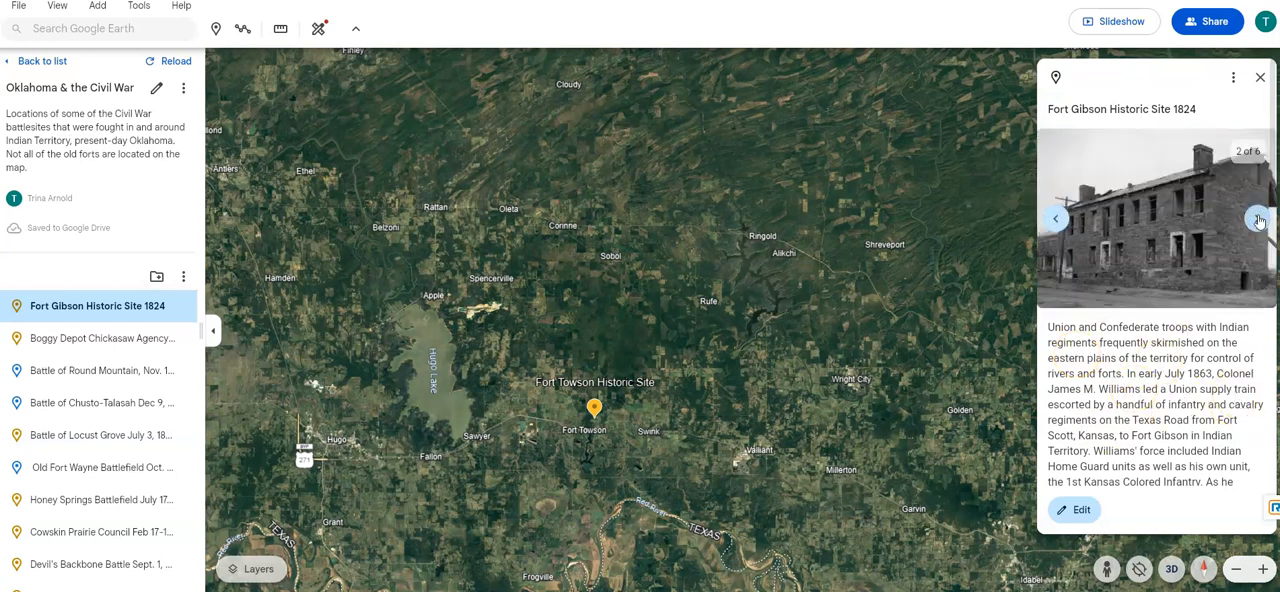
click(1258, 219)
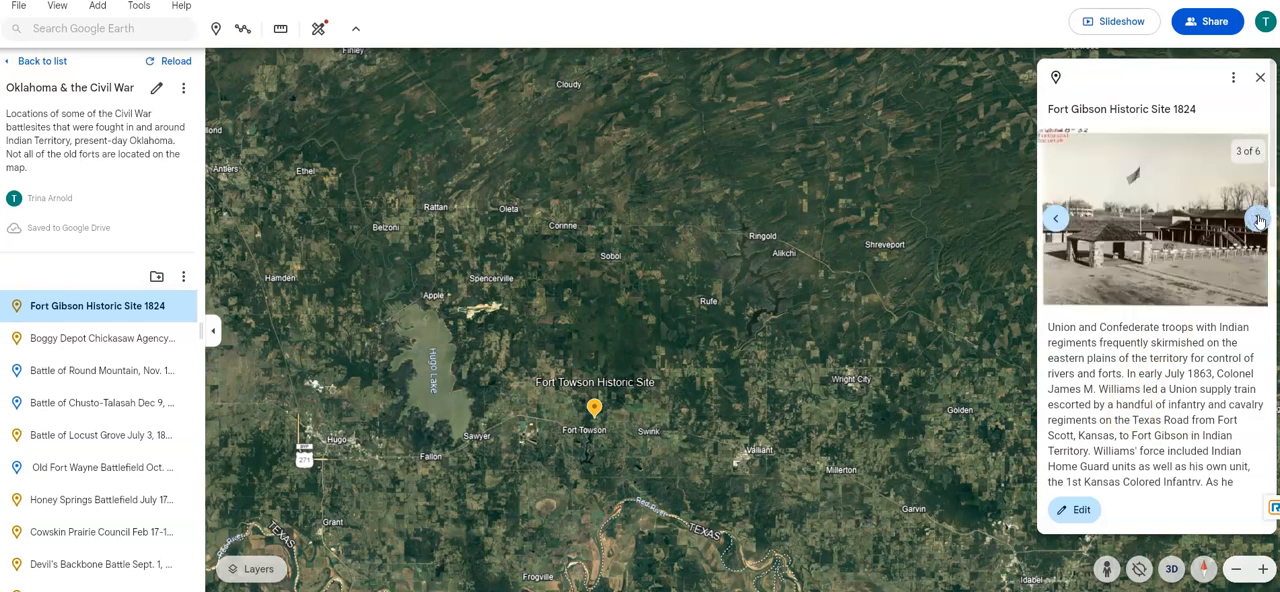
click(1258, 219)
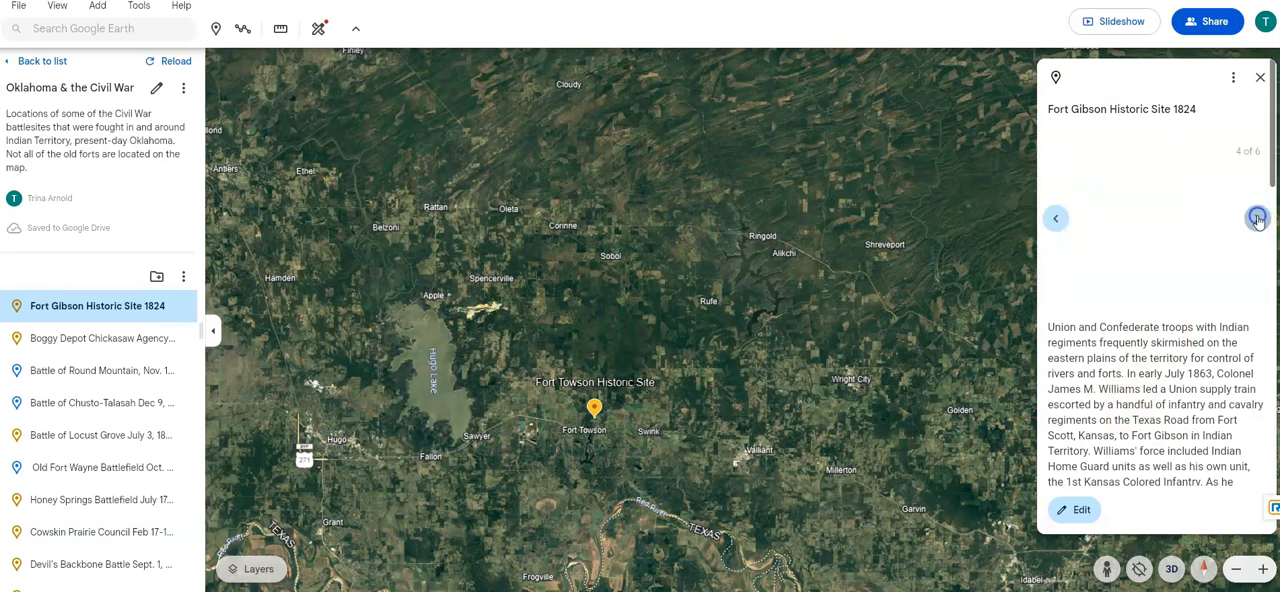
- Open the Fort Gibson placemark for editing, review its description, images and icon size settings, and close it unchanged
click(1077, 509)
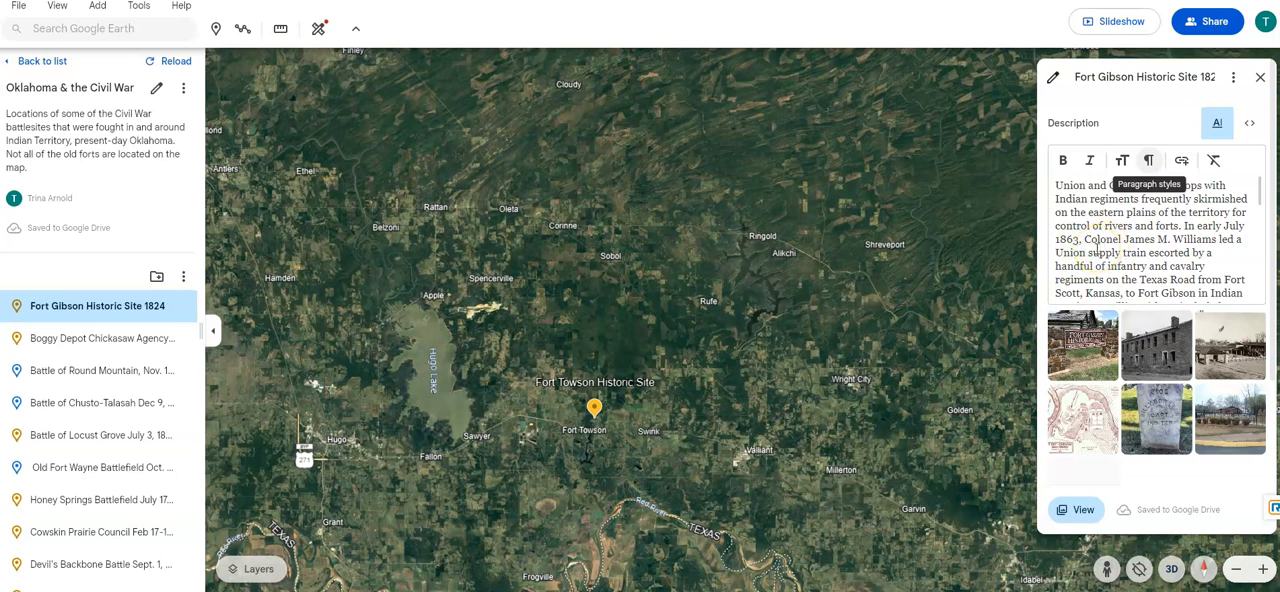
scroll(1098, 250, down, 2)
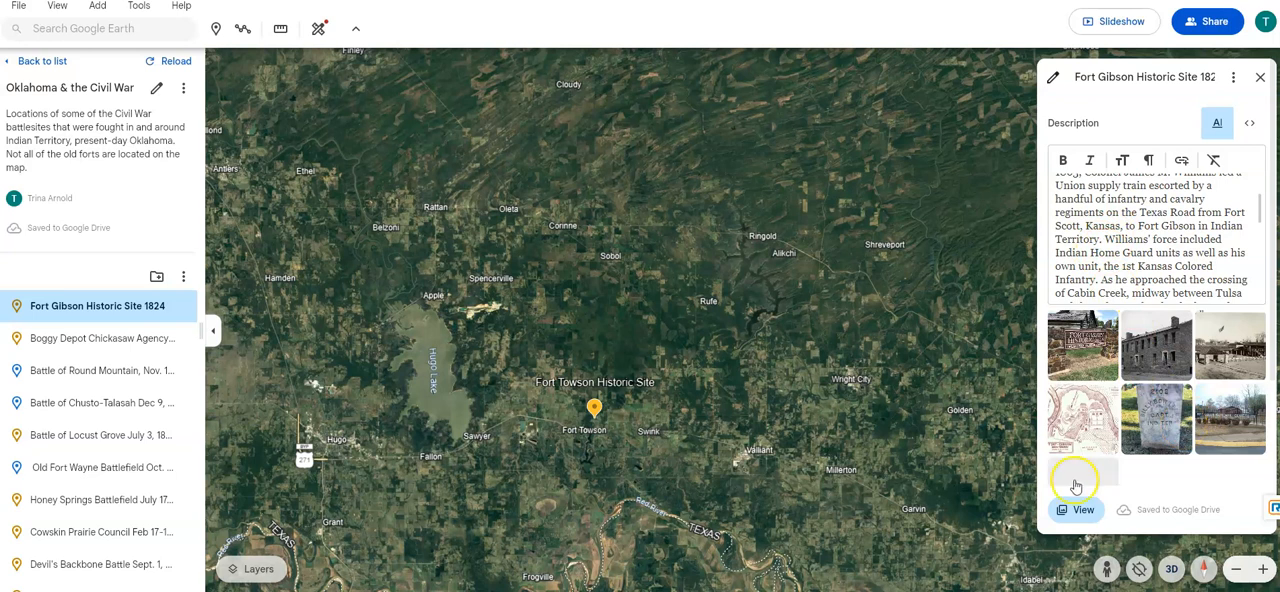
scroll(1085, 424, down, 1)
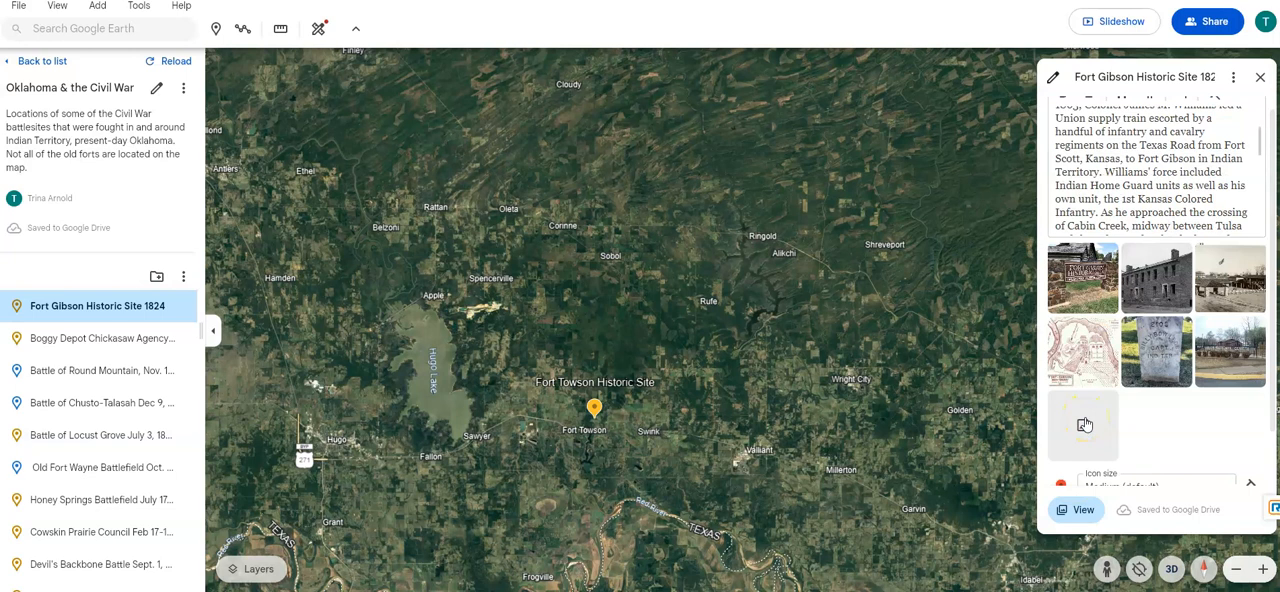
click(1156, 422)
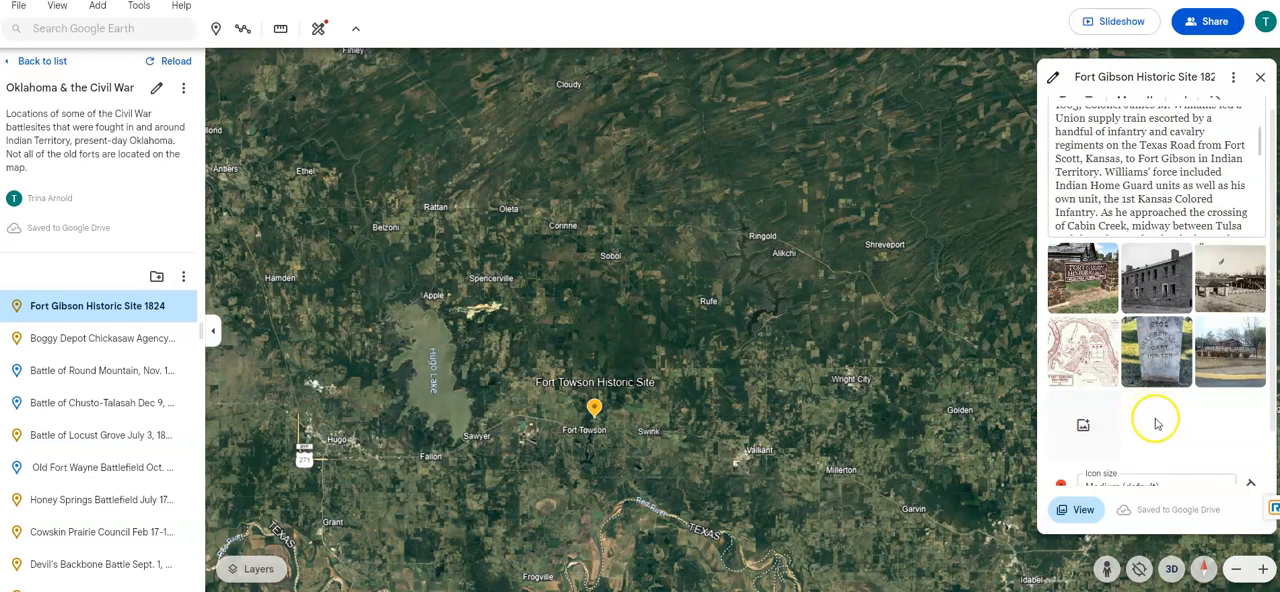
click(1163, 428)
scroll(1156, 433, down, 1)
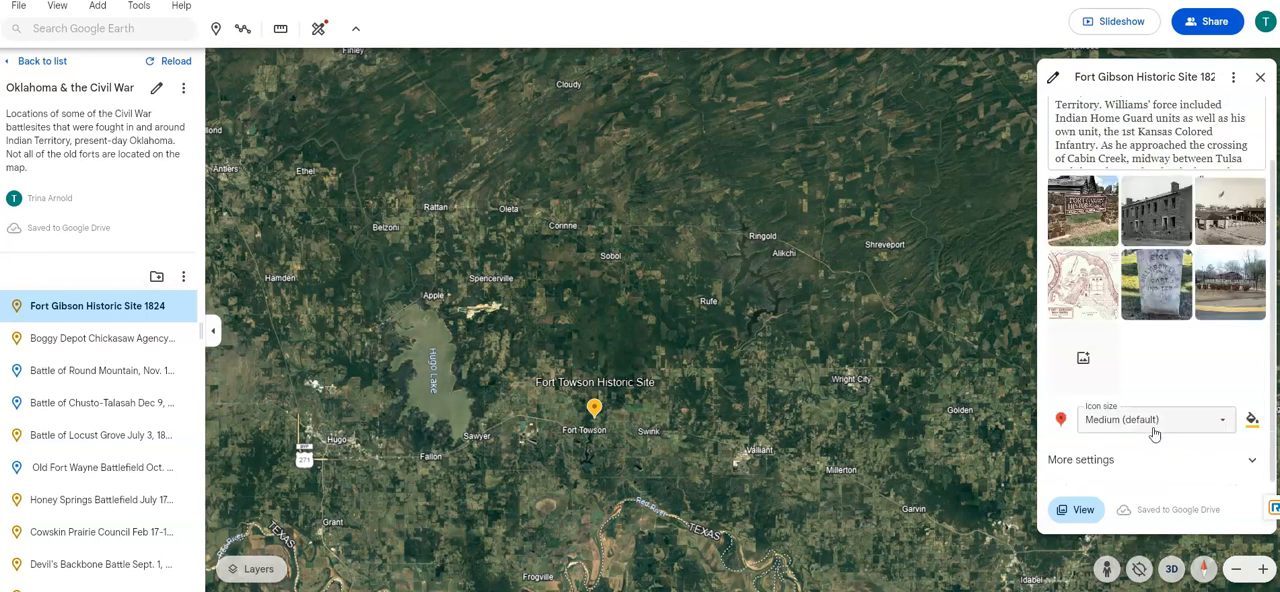
scroll(1175, 484, up, 1)
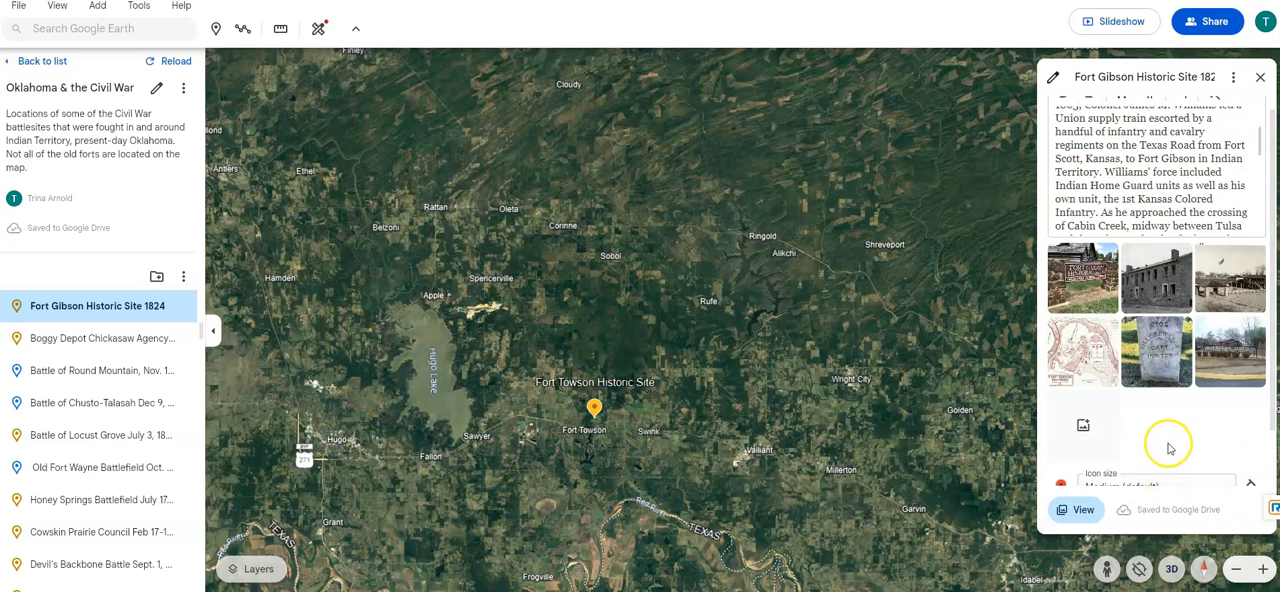
scroll(1168, 445, up, 1)
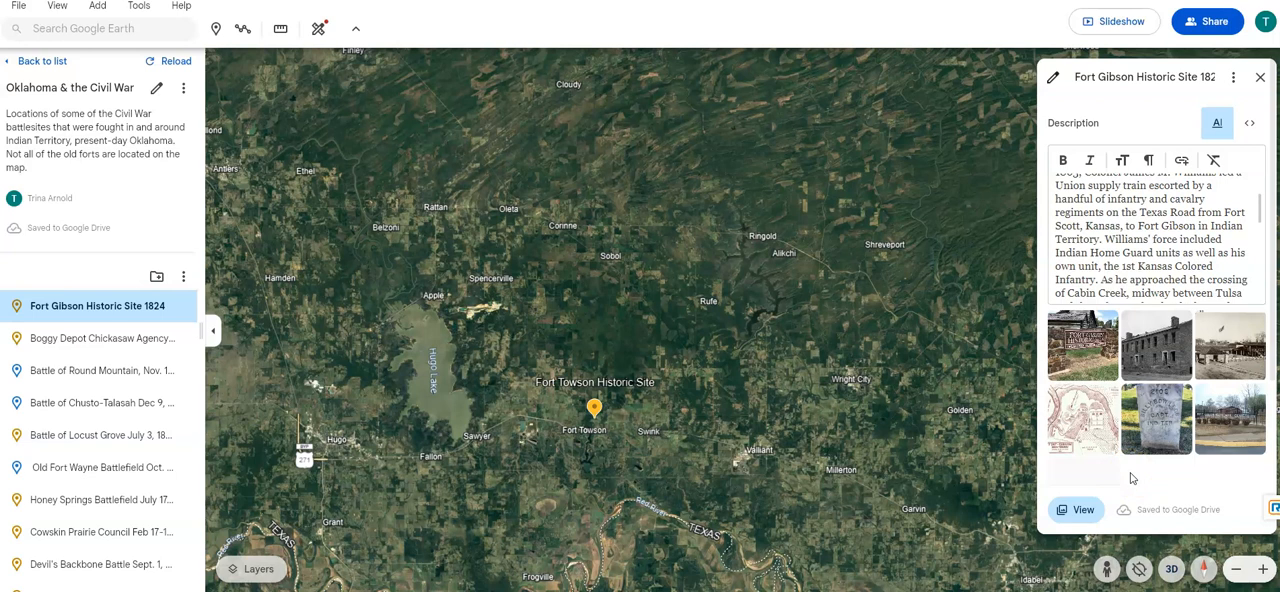
click(1260, 77)
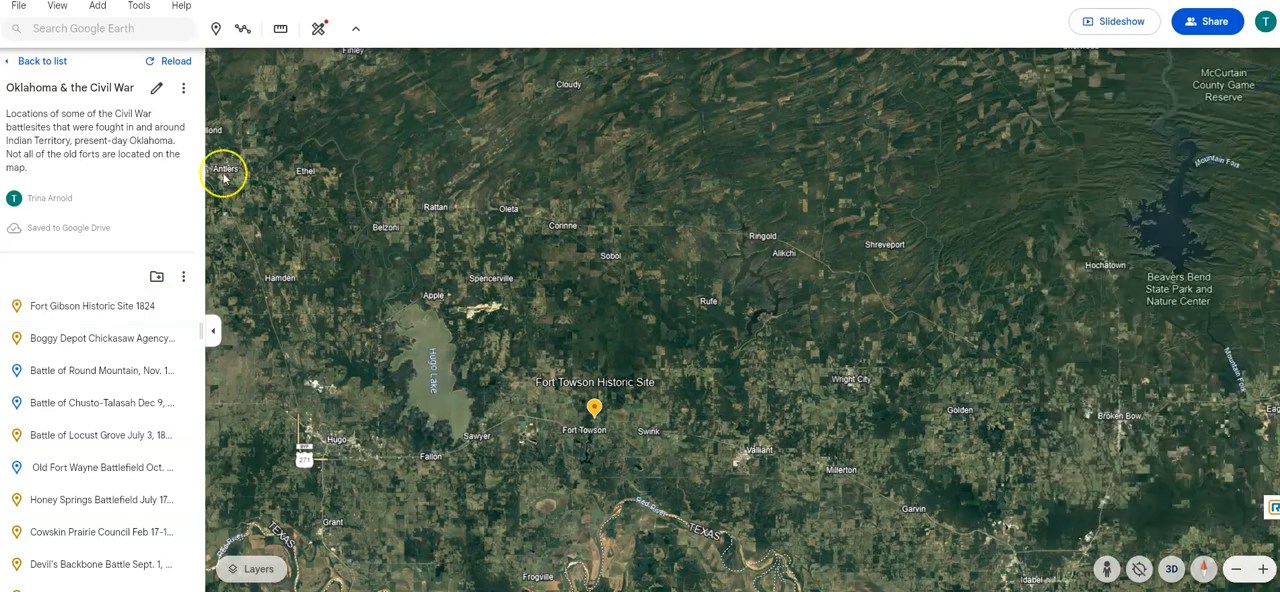
- Open the Boggy Depot Chickasaw Agency placemark and read its description through to the location coordinates
click(110, 338)
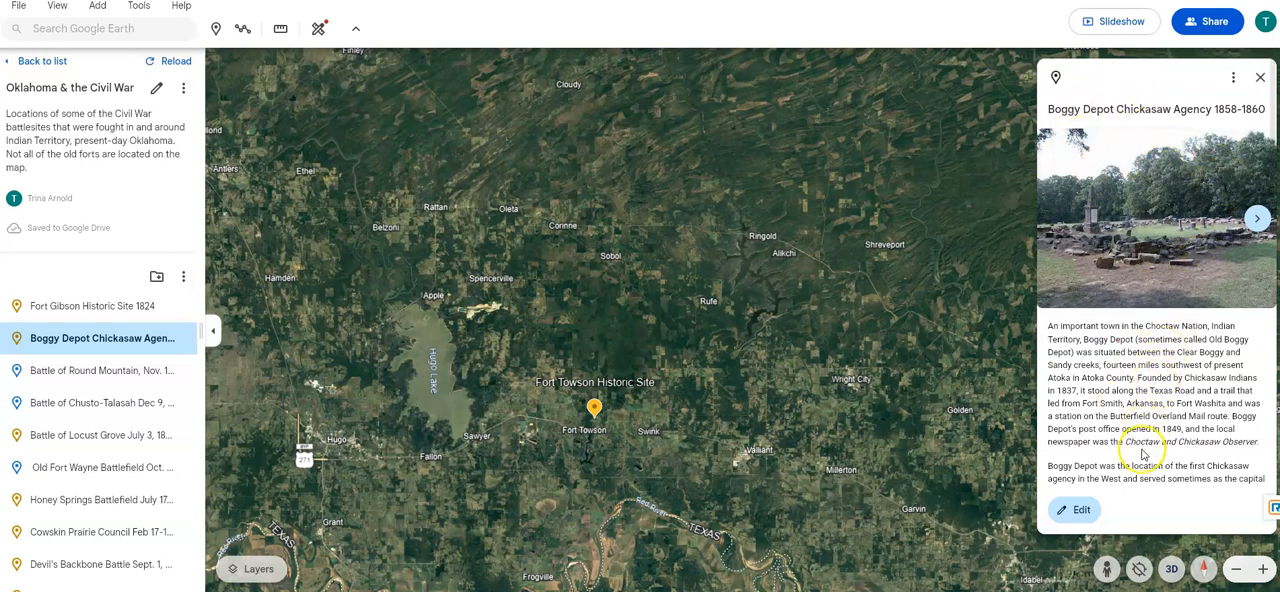
scroll(1143, 455, down, 1)
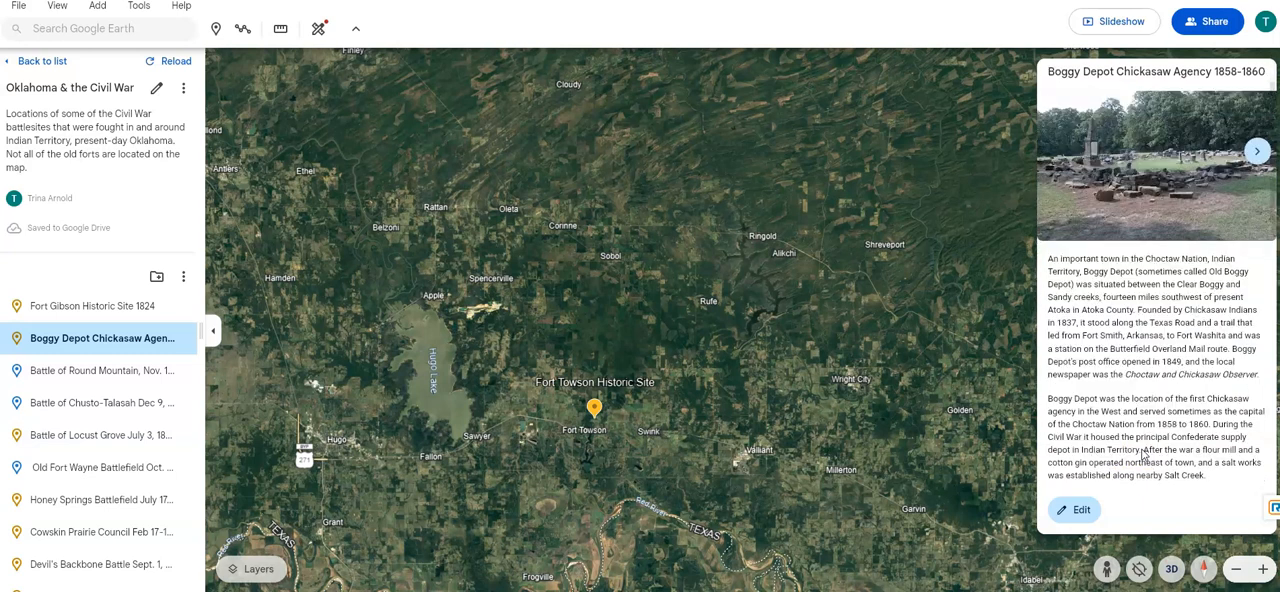
scroll(1143, 455, down, 3)
scroll(1135, 460, down, 1)
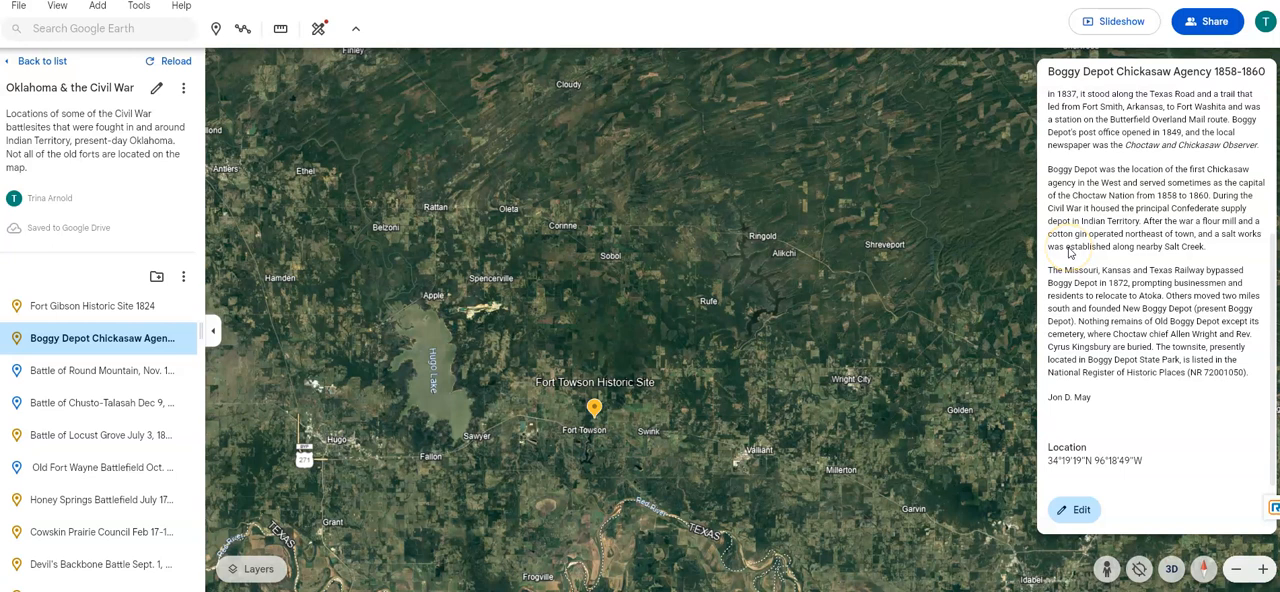
scroll(1112, 298, up, 3)
scroll(1108, 305, down, 2)
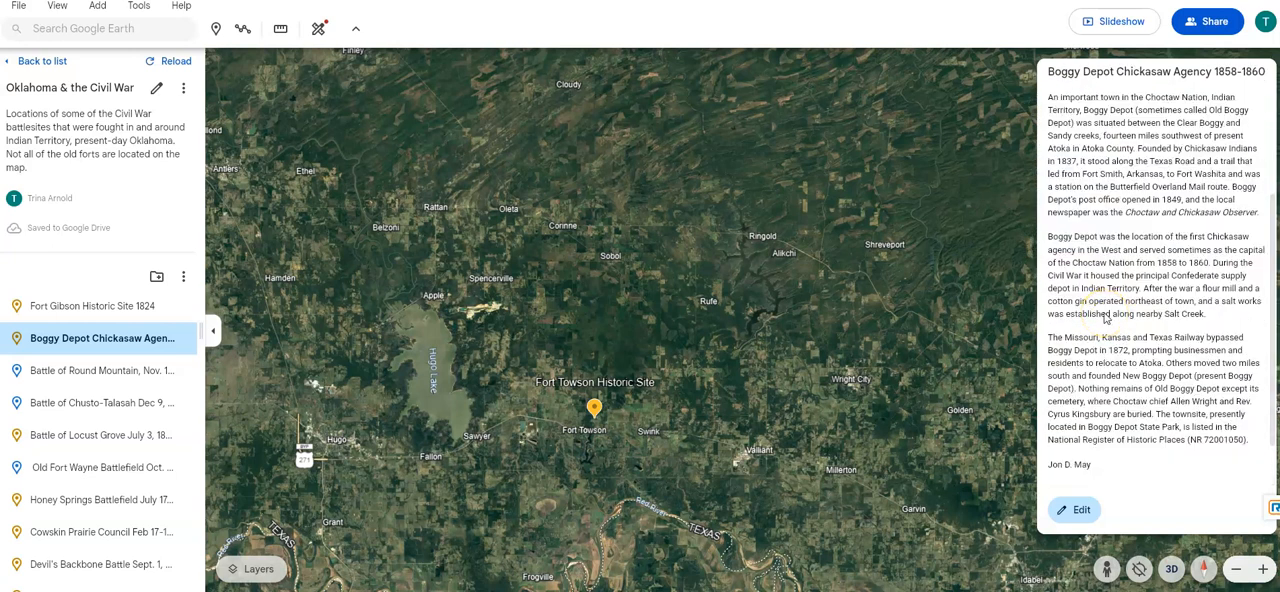
scroll(1105, 318, down, 1)
click(1074, 421)
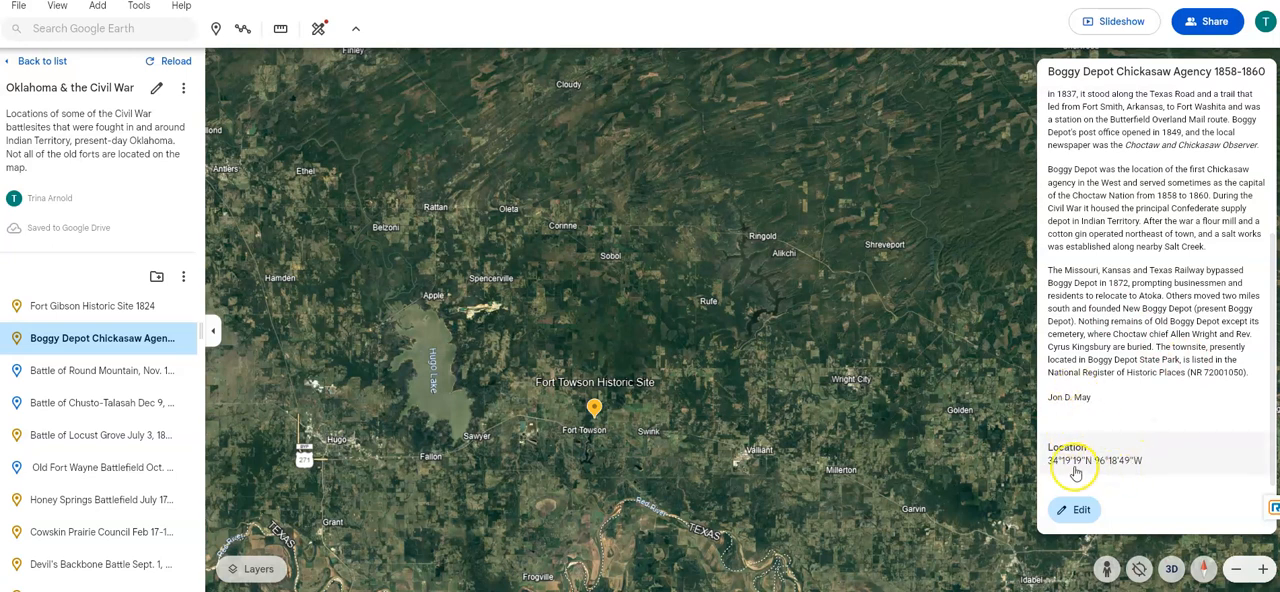
- Open the Boggy Depot placemark for editing and bring up the form for adding a photo or video by URL
click(1076, 510)
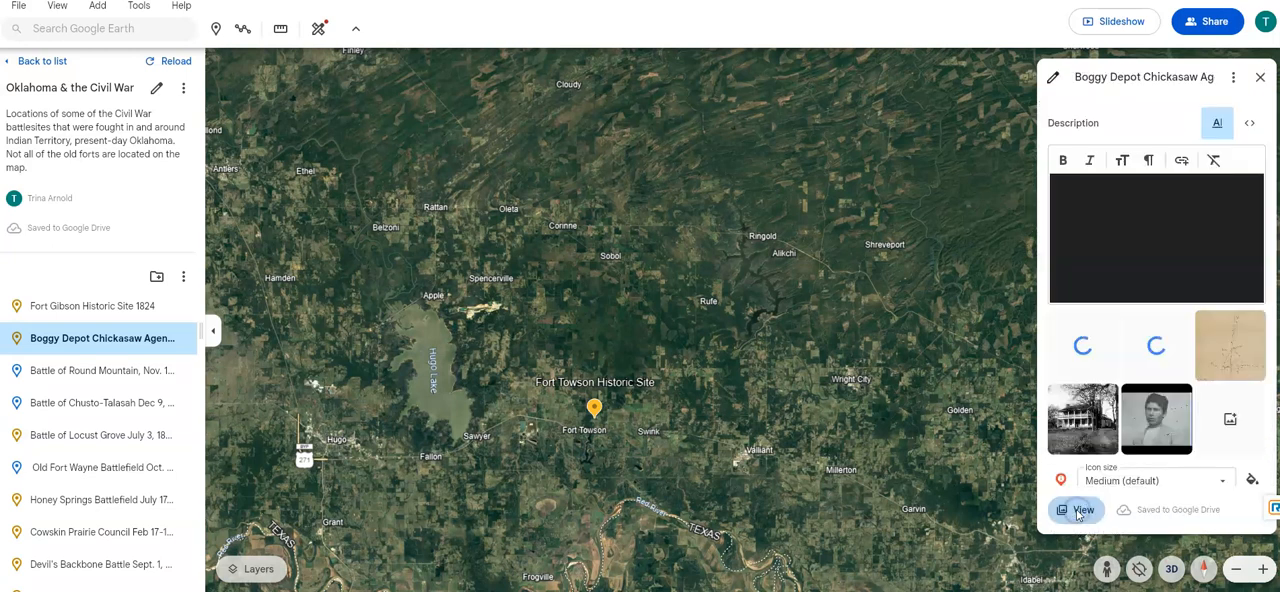
mouse_move(1117, 333)
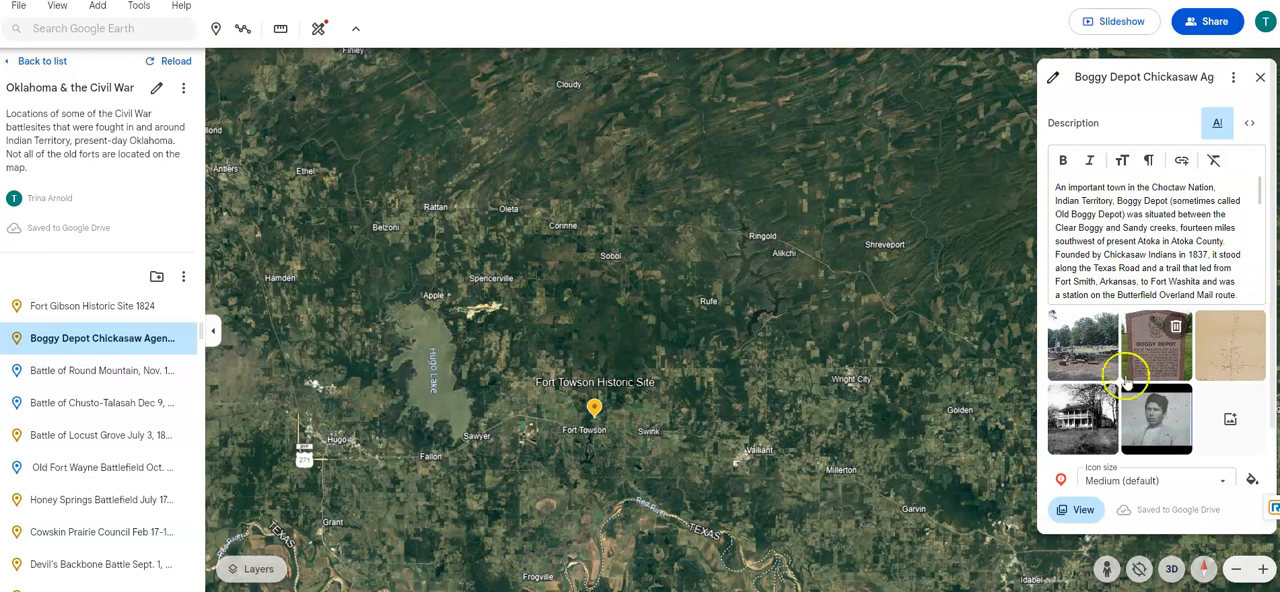
click(1230, 420)
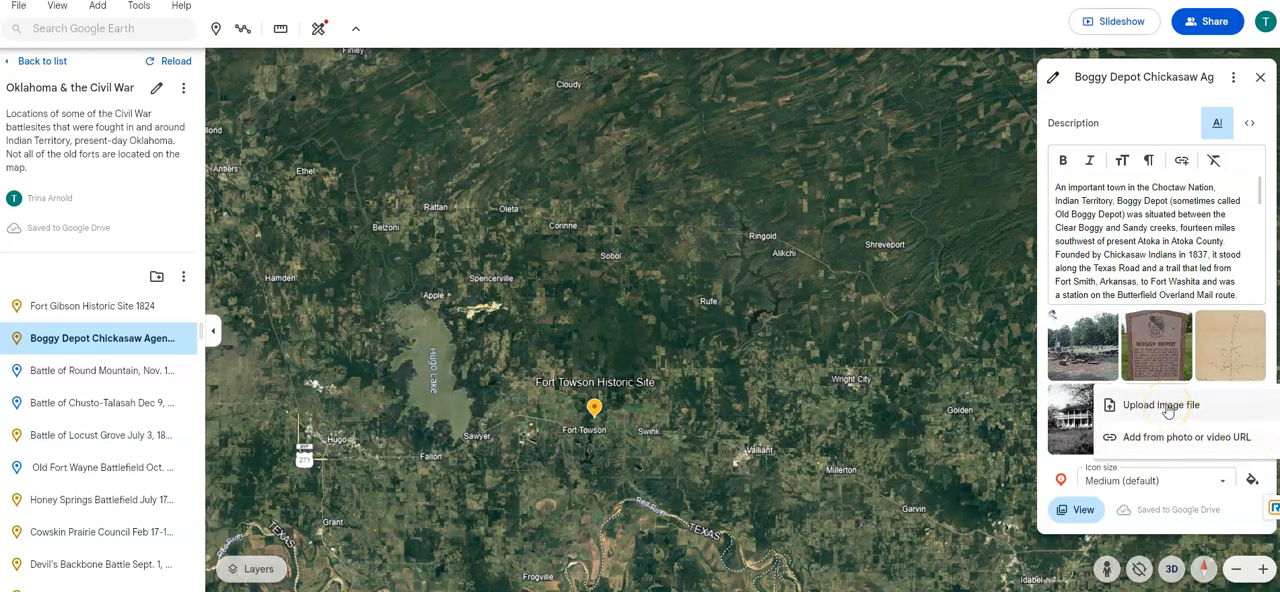
click(1184, 436)
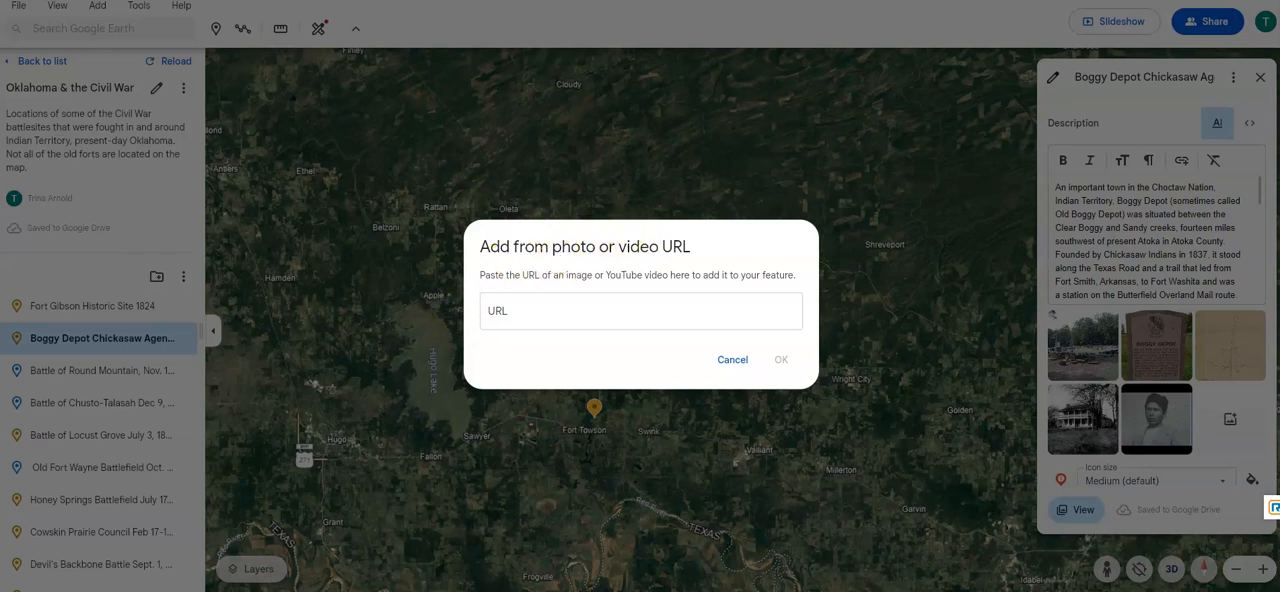
key(ctrl+t)
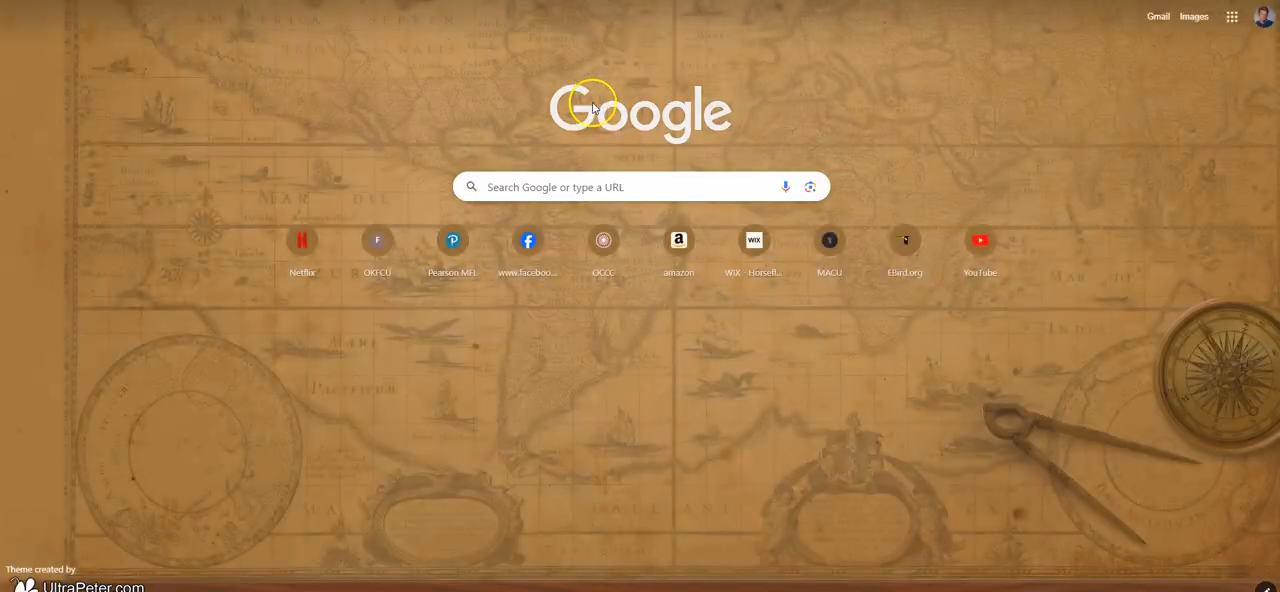
key(ctrl+l)
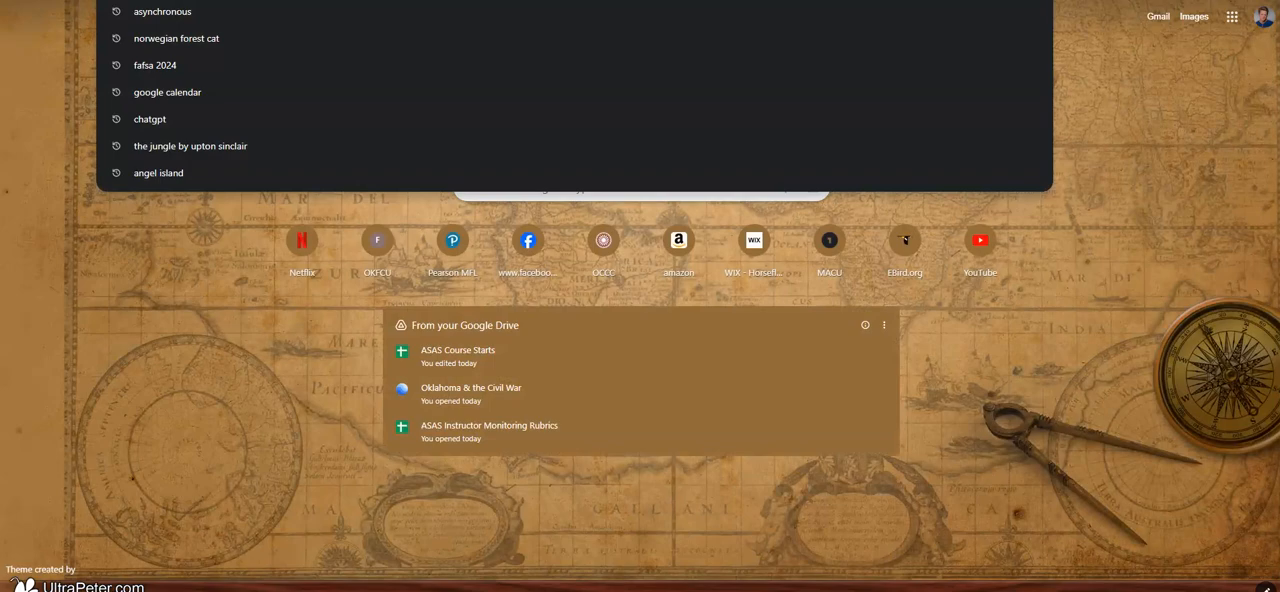
key(Escape)
key(ctrl+w)
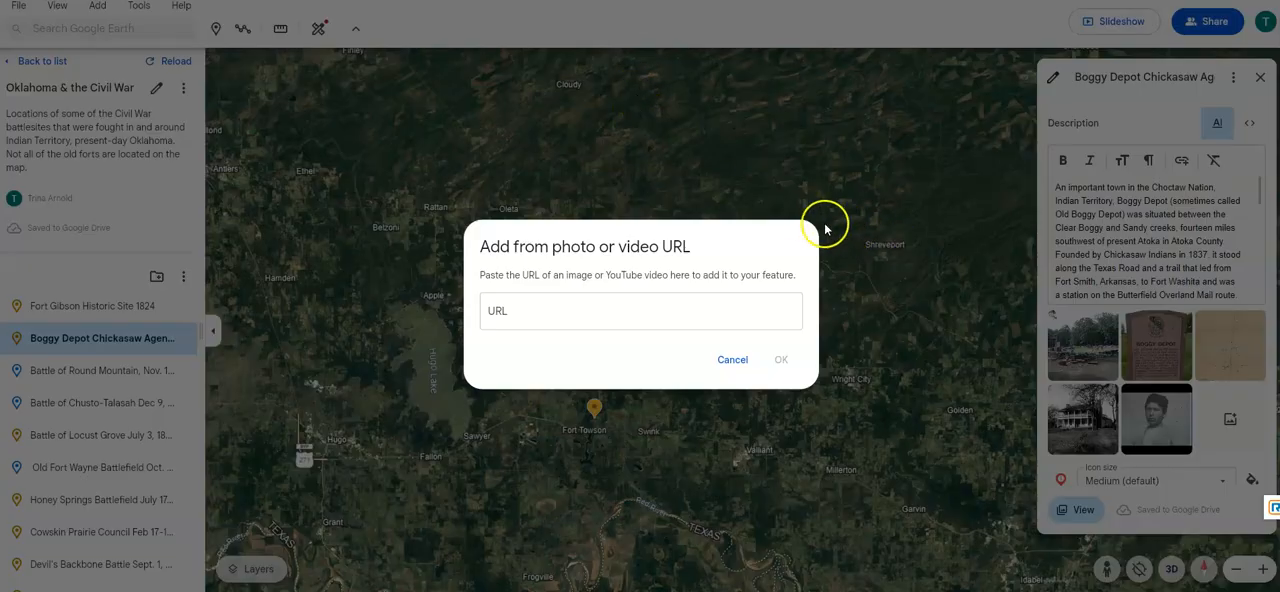
click(732, 359)
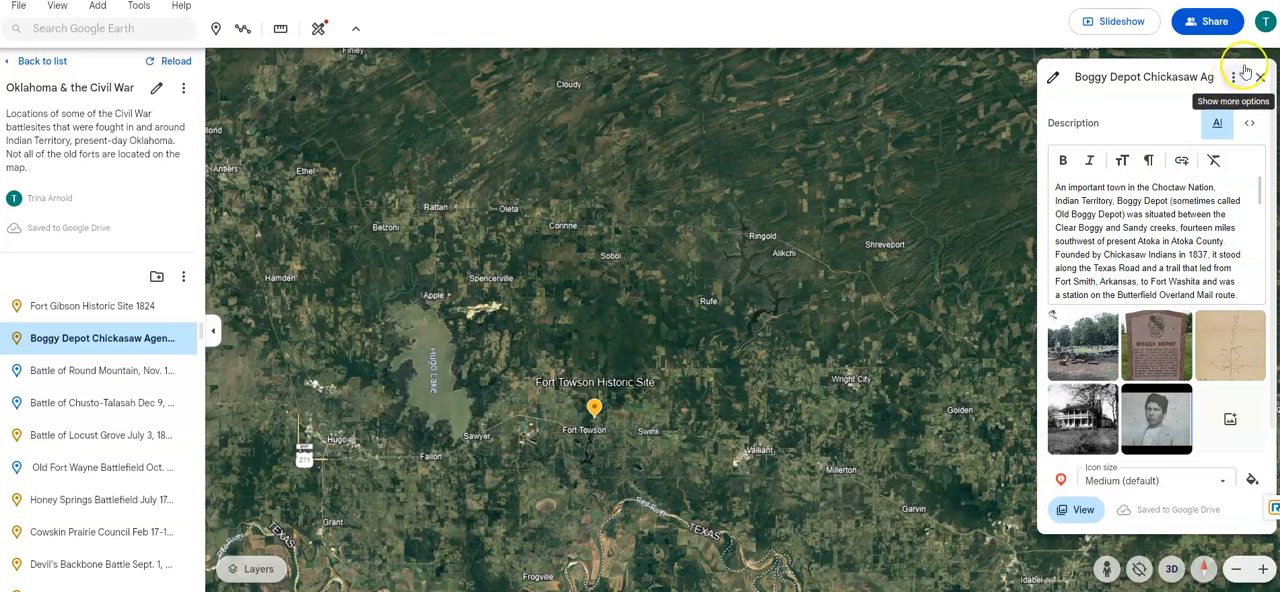
click(1260, 77)
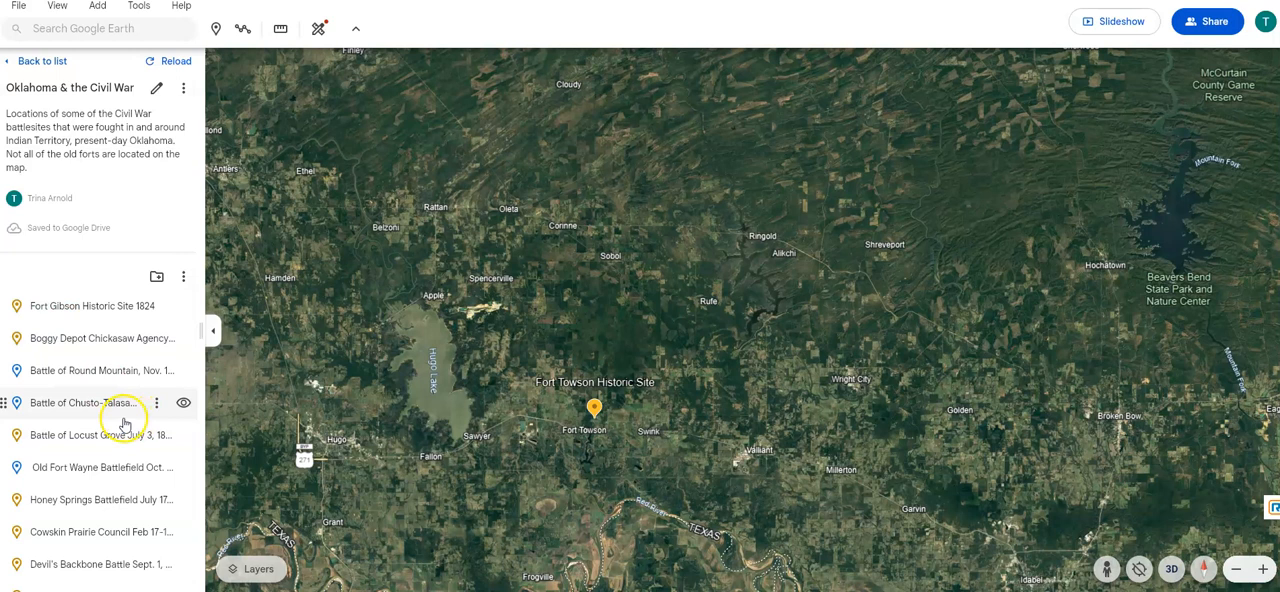
- Start the slideshow of the Oklahoma & the Civil War project and view the wider surroundings of Fort Gibson
click(183, 90)
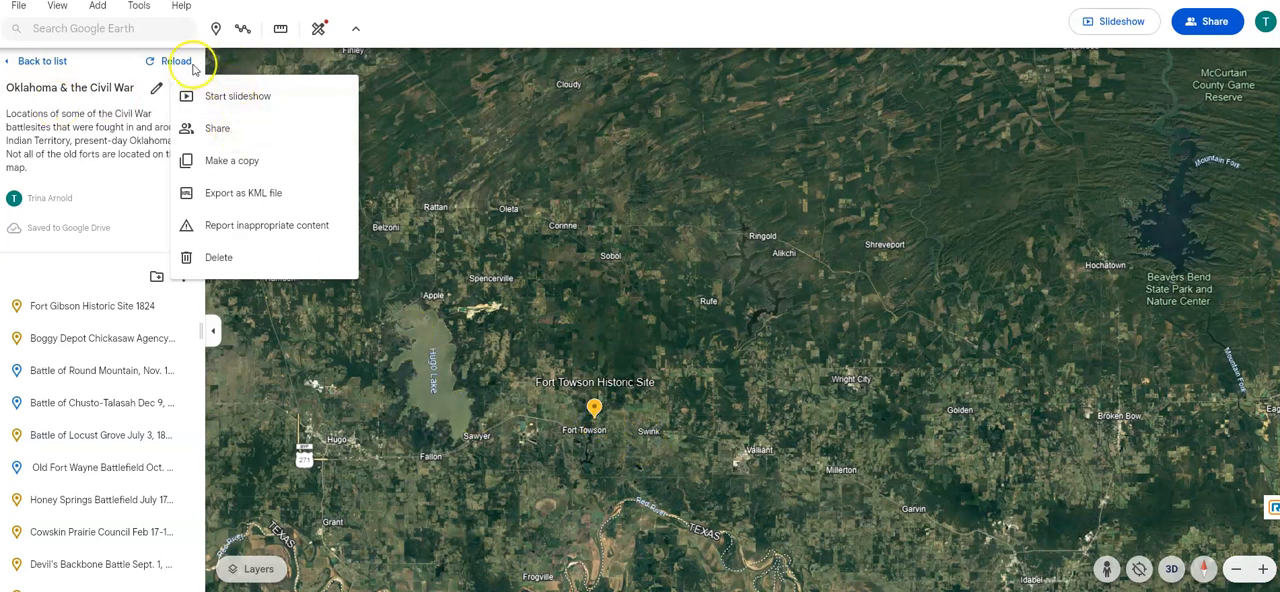
click(226, 97)
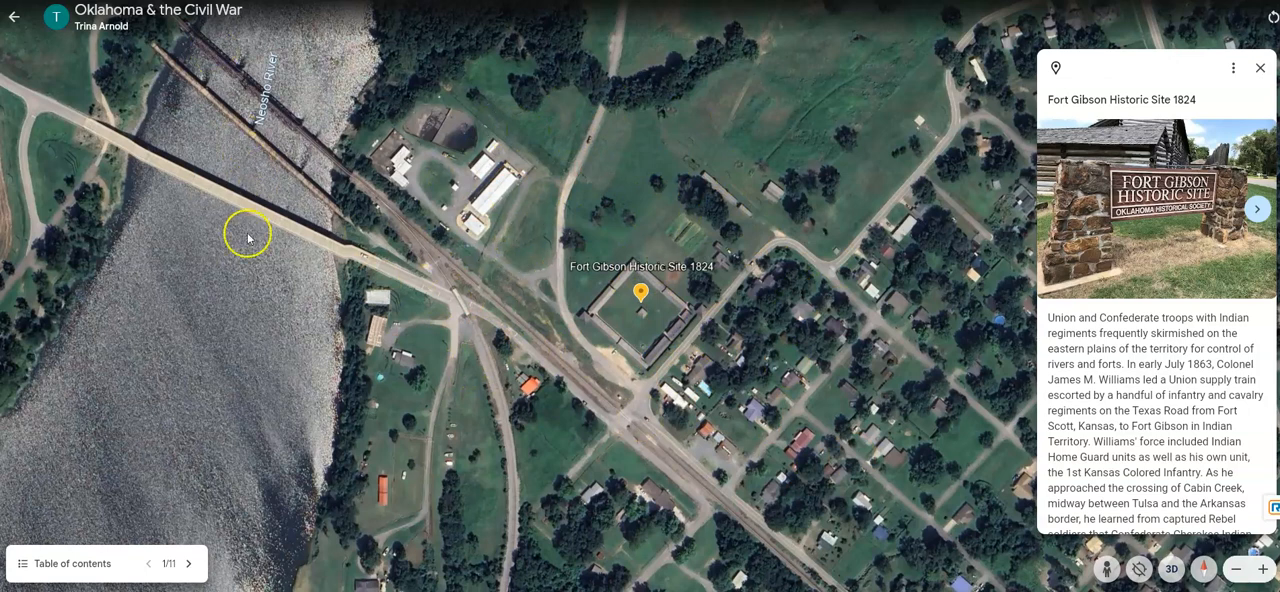
scroll(233, 304, down, 5)
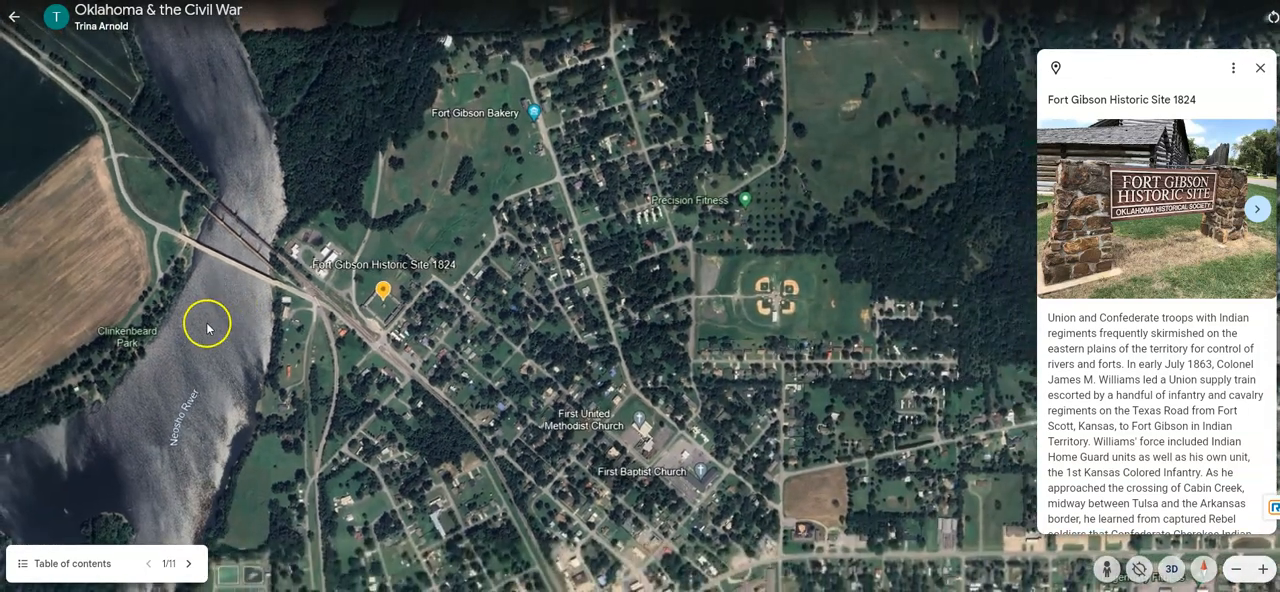
- Examine the Neosho River and the town around the Fort Gibson Historic Site placemark
drag(524, 204, 788, 161)
scroll(629, 394, down, 5)
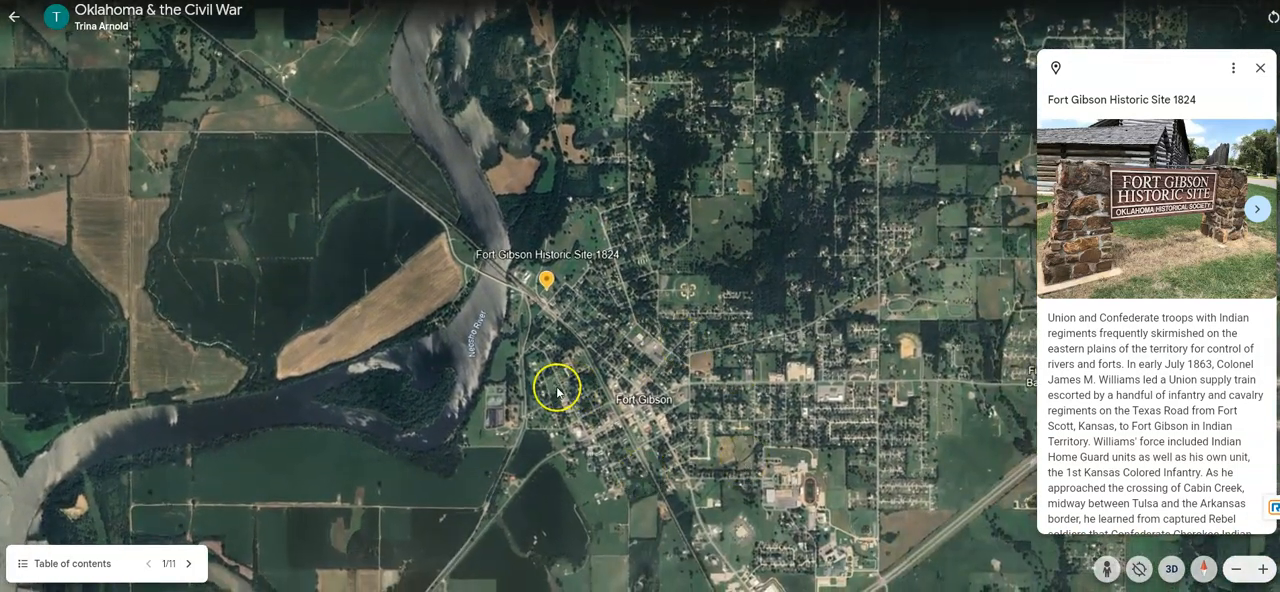
scroll(536, 400, up, 2)
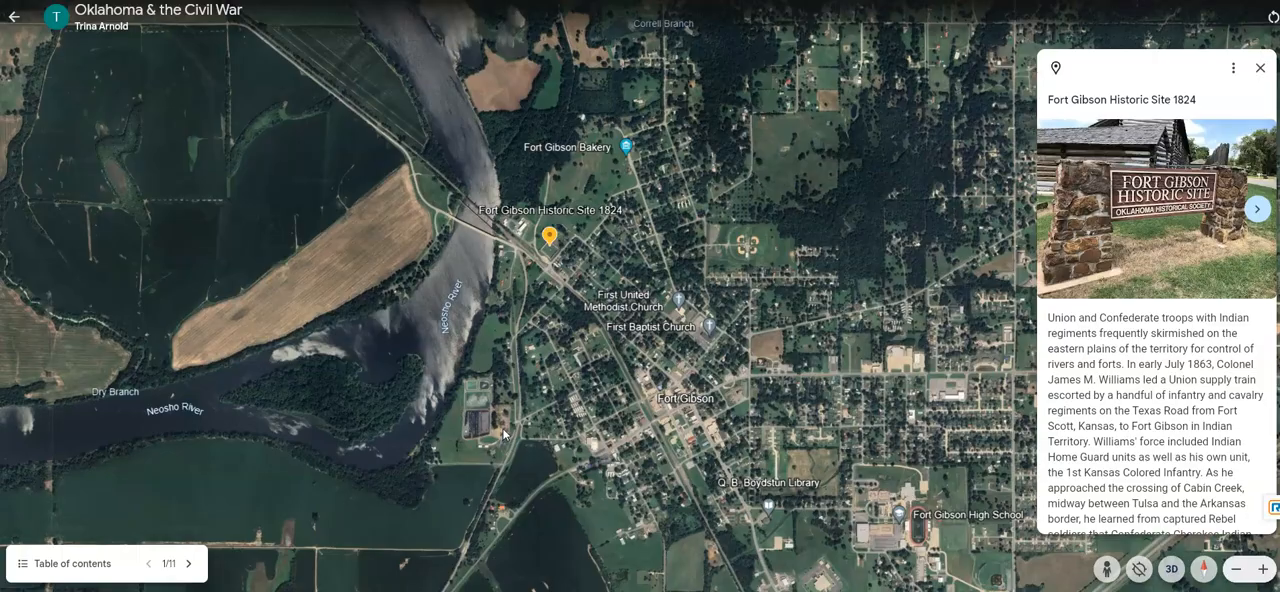
- Advance the slideshow to Boggy Depot Chickasaw Agency and view its surroundings from the site out to Clear Boggy Creek
click(188, 564)
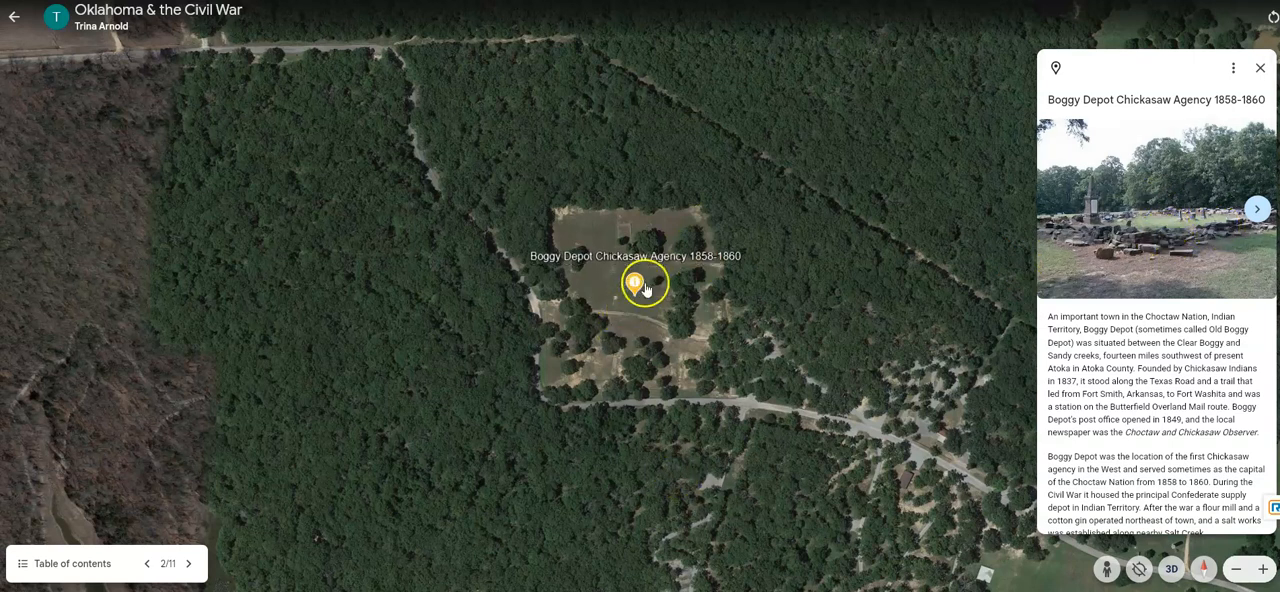
scroll(615, 392, up, 5)
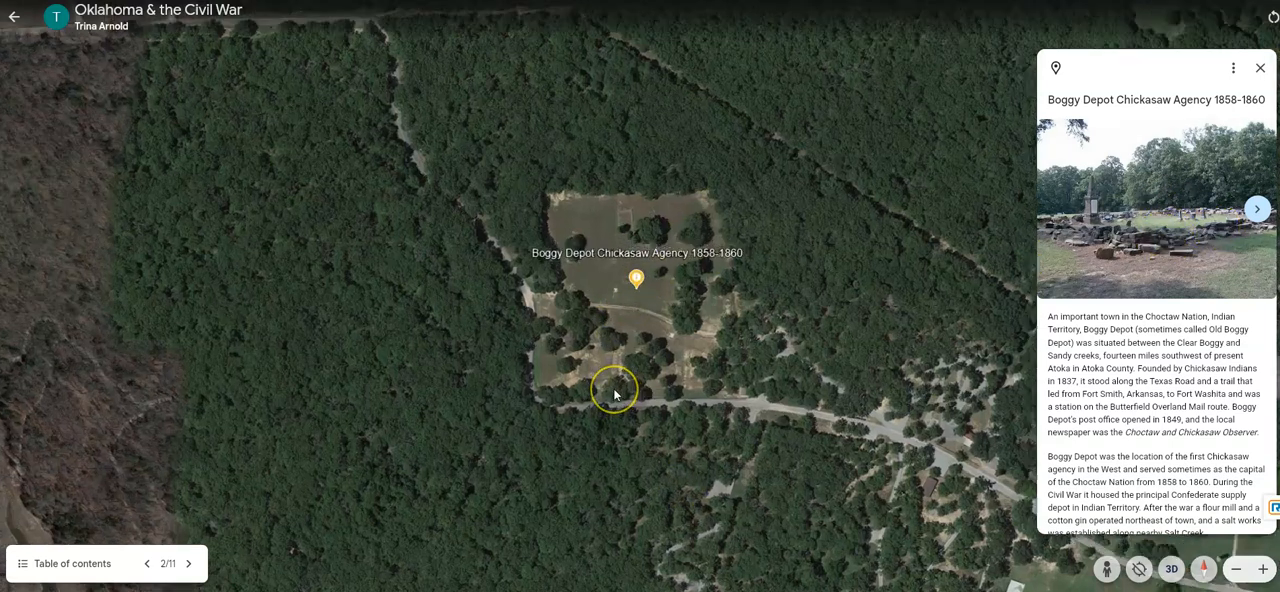
scroll(613, 390, down, 8)
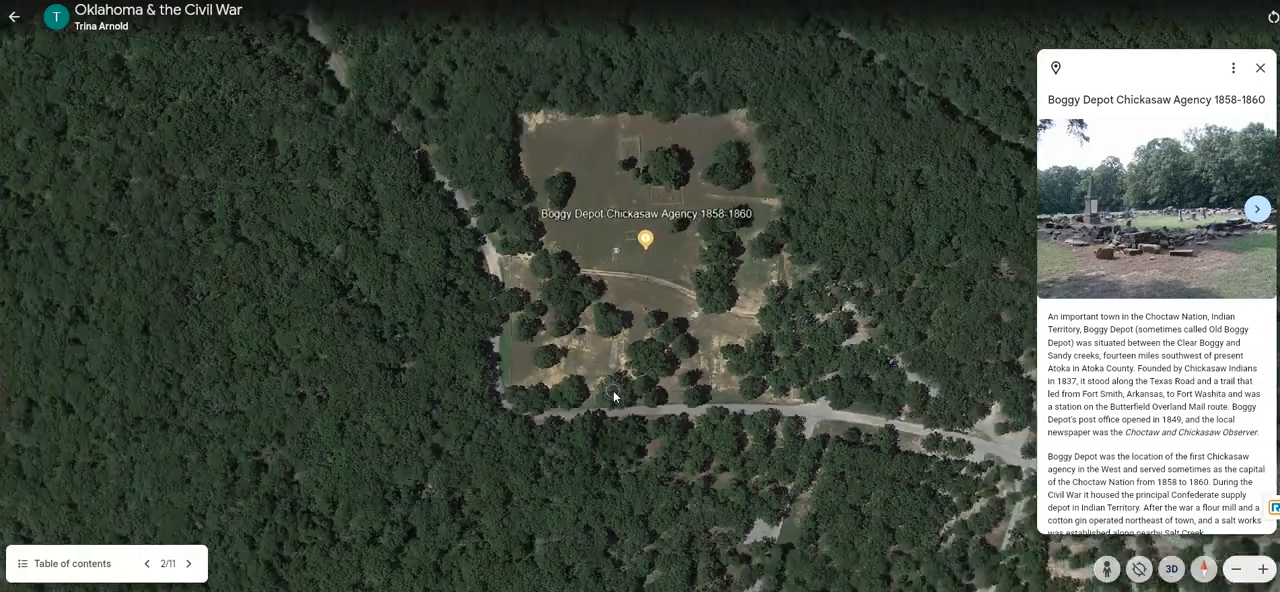
scroll(607, 395, down, 3)
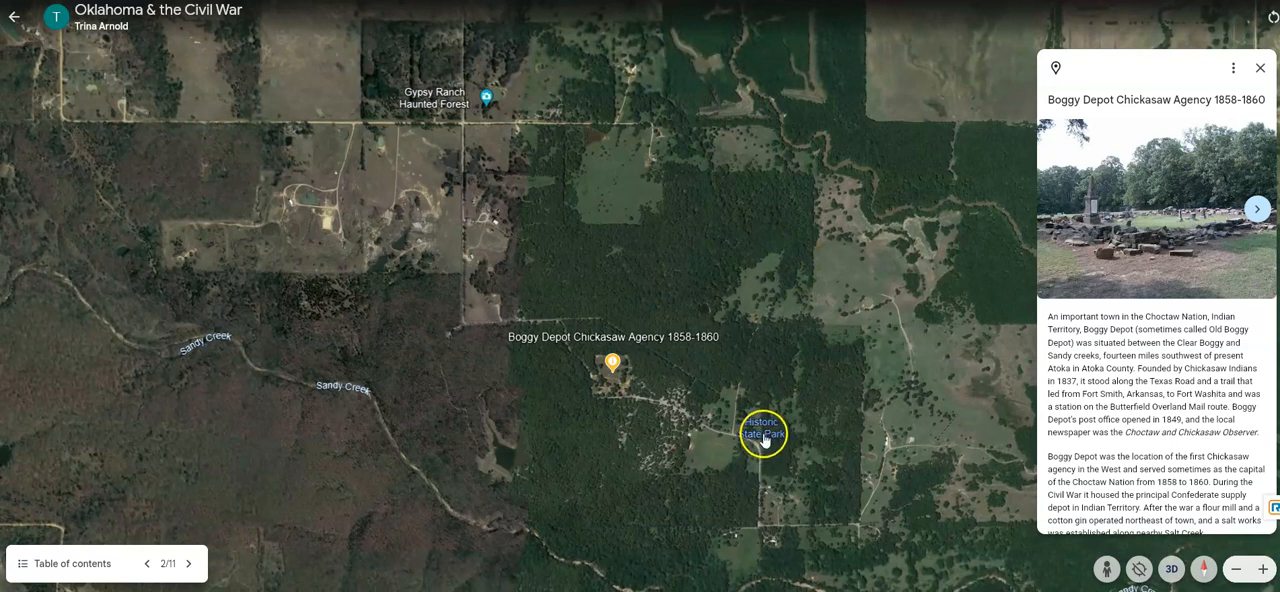
drag(766, 383, 724, 372)
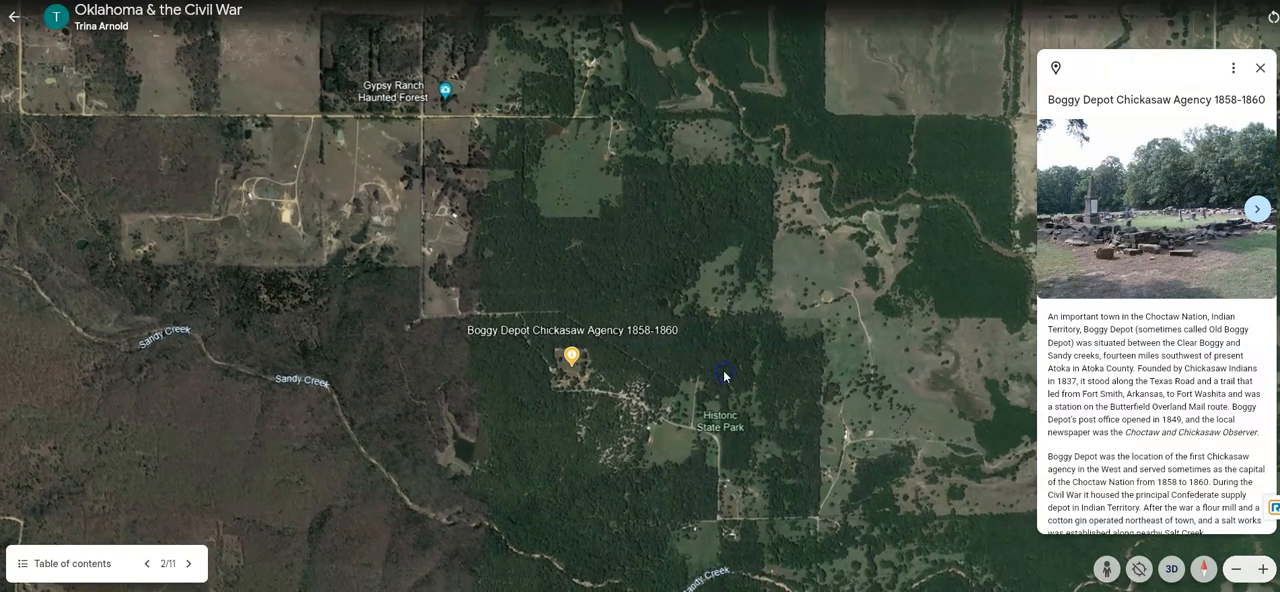
scroll(714, 382, down, 2)
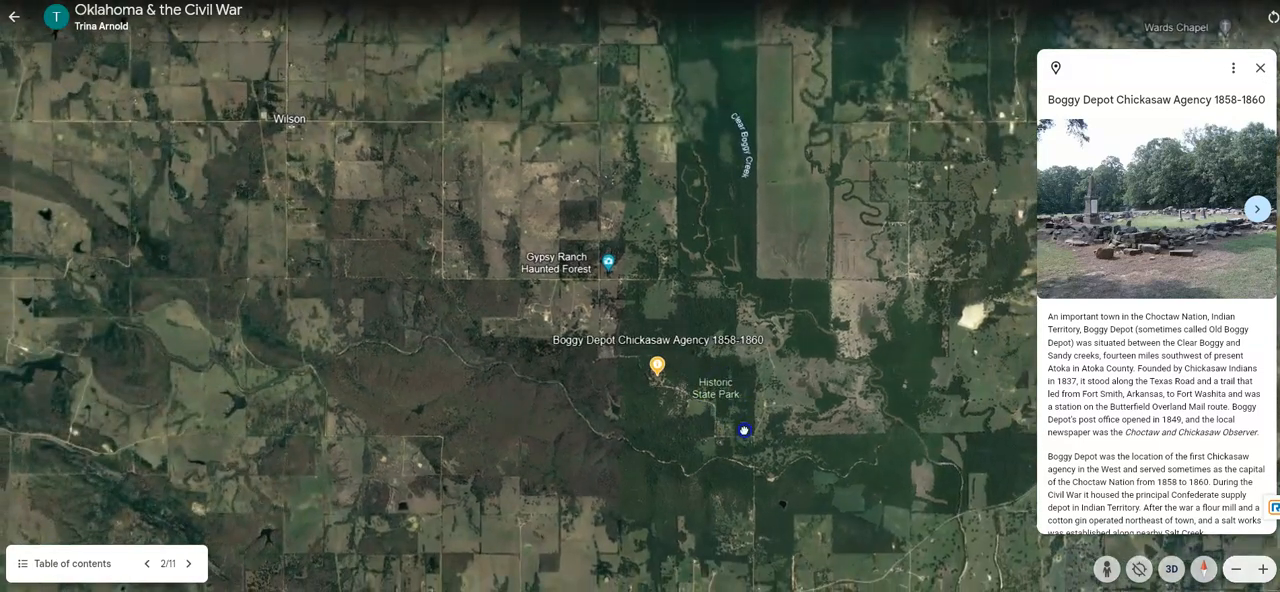
scroll(738, 420, down, 3)
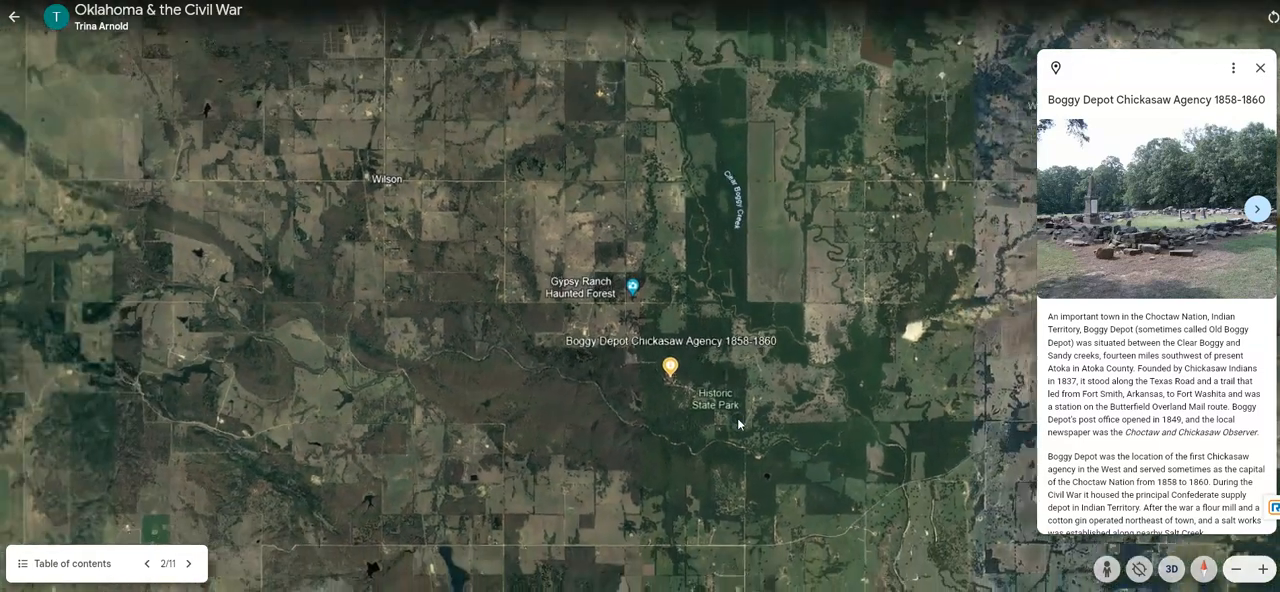
- Examine Sandy Creek and the Historic State Park near Boggy Depot, and the wider area out to Wapanucka and Wards Chapel
double_click(731, 429)
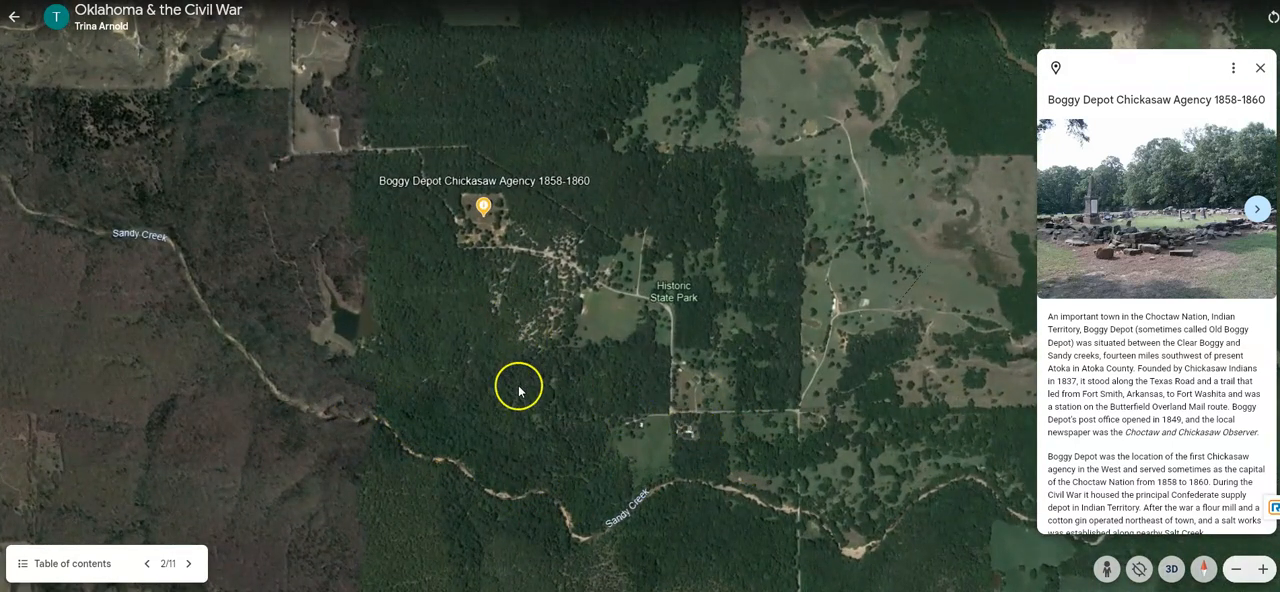
drag(440, 310, 546, 324)
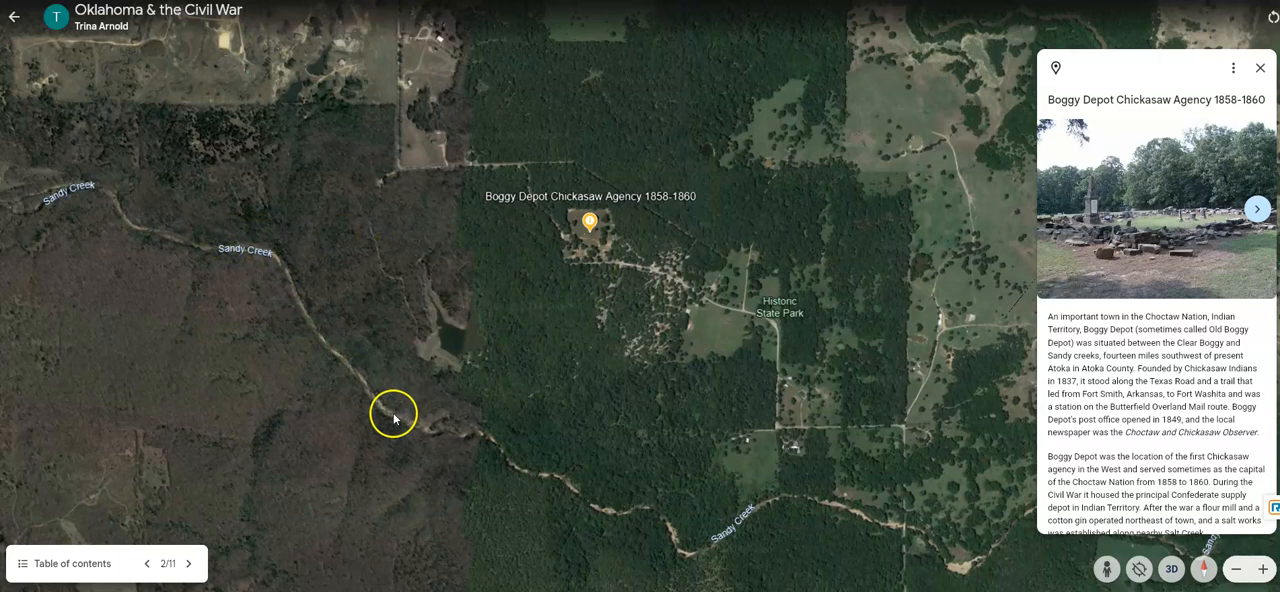
scroll(570, 383, down, 2)
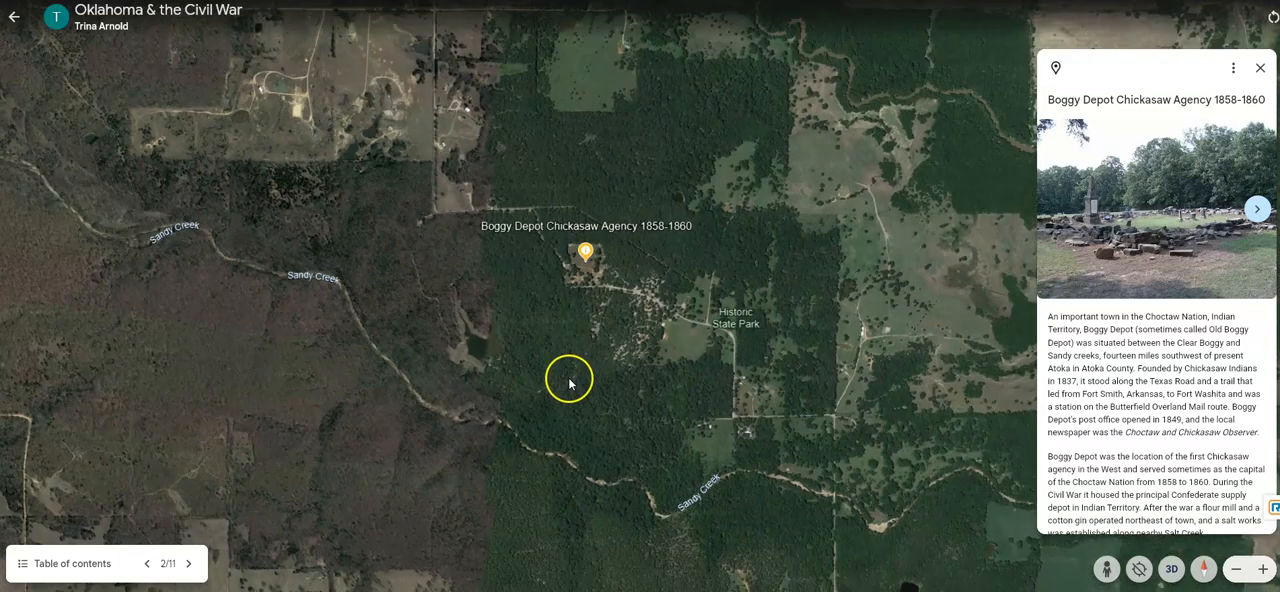
scroll(570, 383, down, 2)
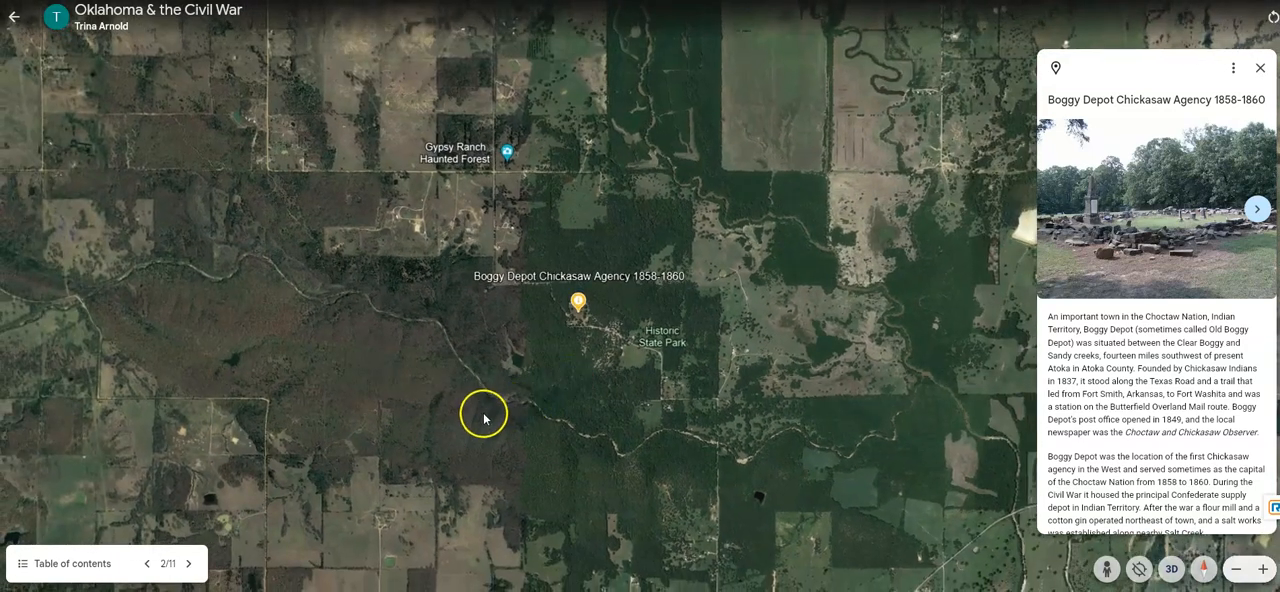
scroll(484, 425, down, 2)
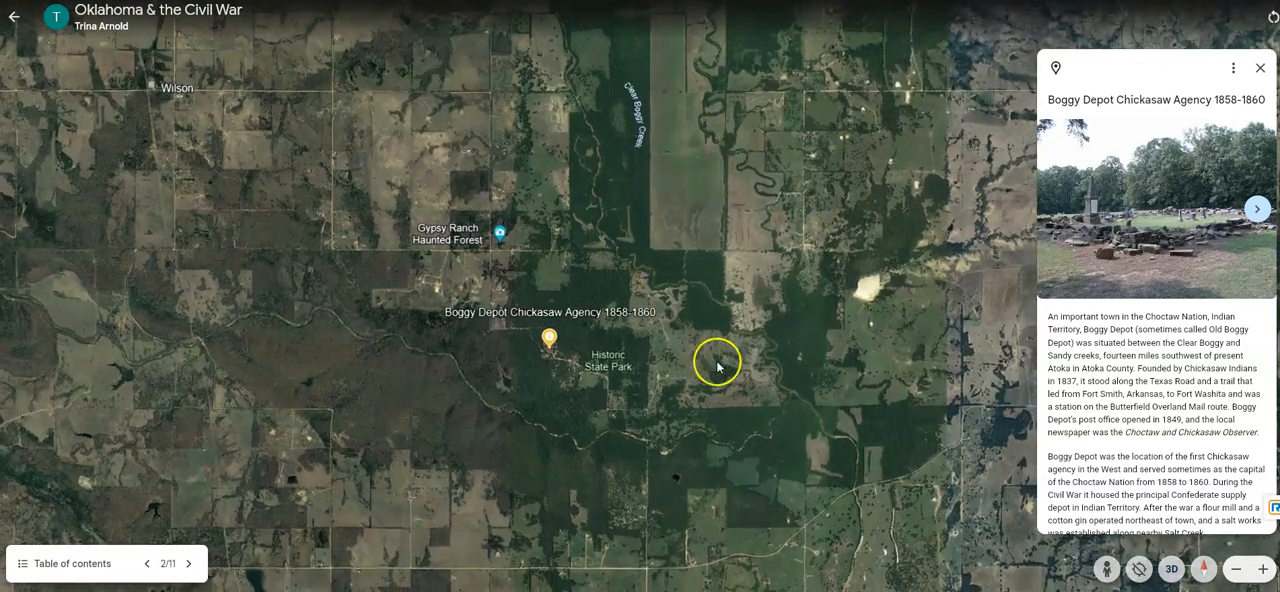
scroll(717, 374, up, 2)
scroll(561, 398, down, 3)
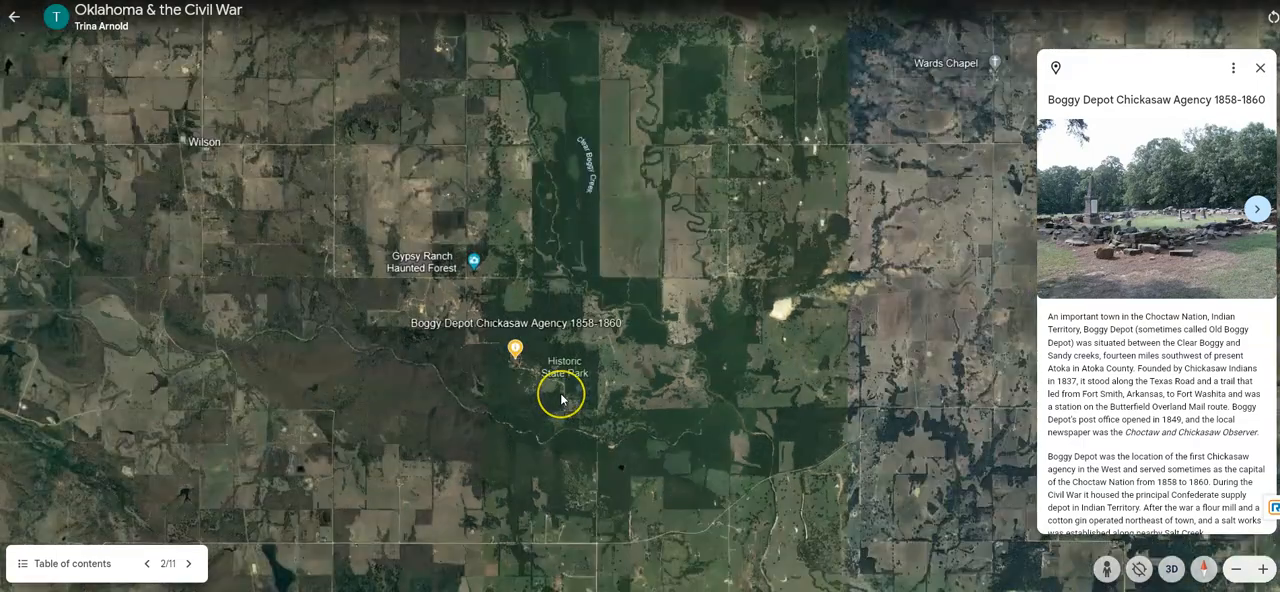
scroll(571, 421, down, 2)
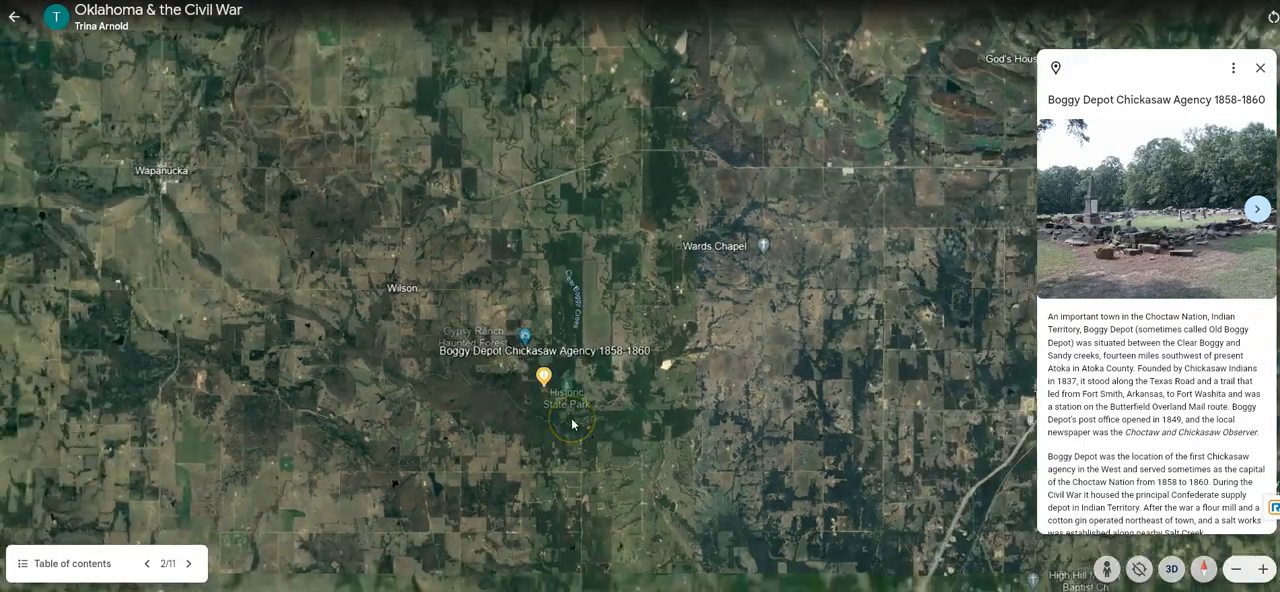
- Advance the slideshow to the Battle of Round Mountain and view the highway junction around its placemark
click(188, 564)
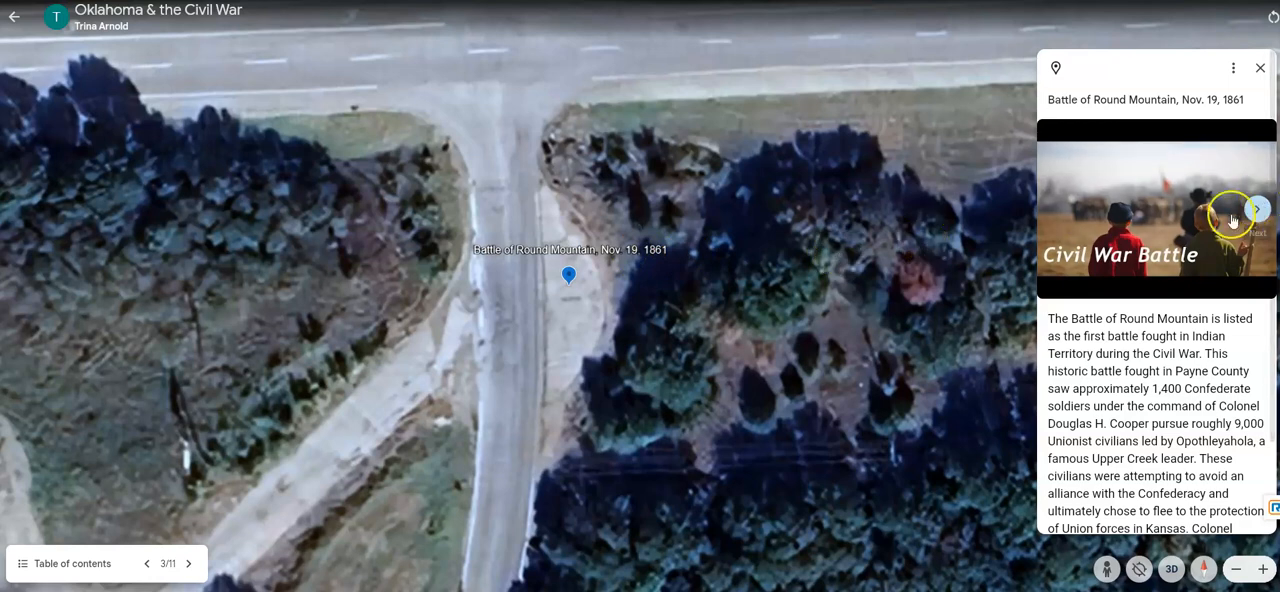
scroll(771, 357, down, 1)
scroll(771, 357, down, 3)
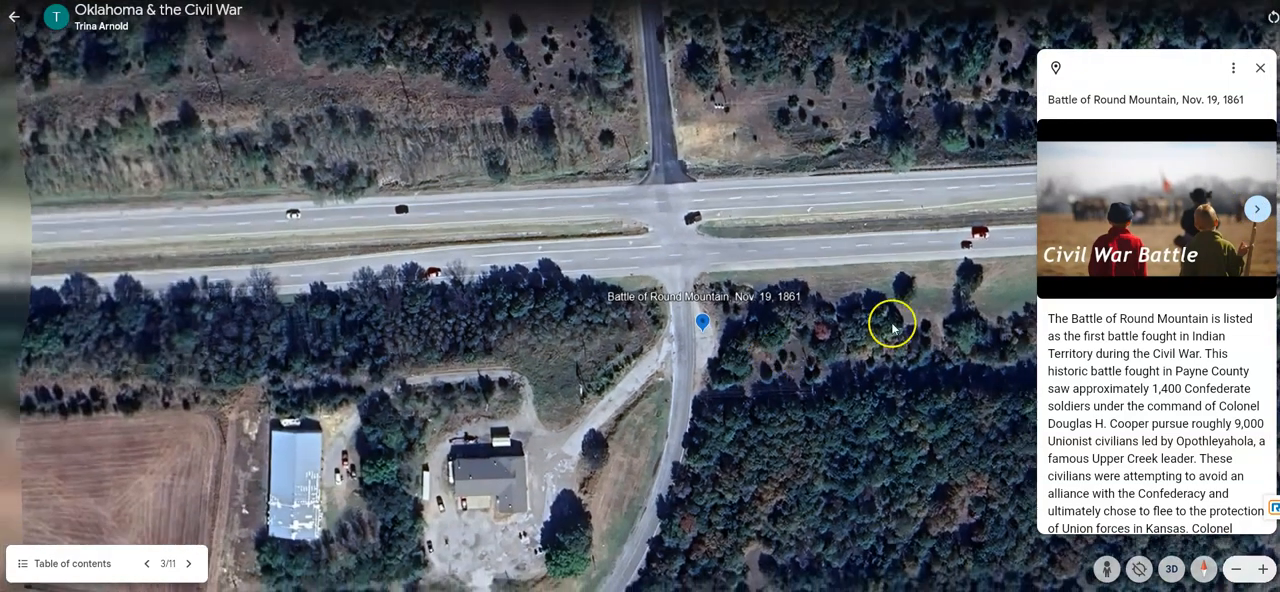
- Browse the Battle of Round Mountain images through to the last one and read its description down to the location coordinates
click(1258, 210)
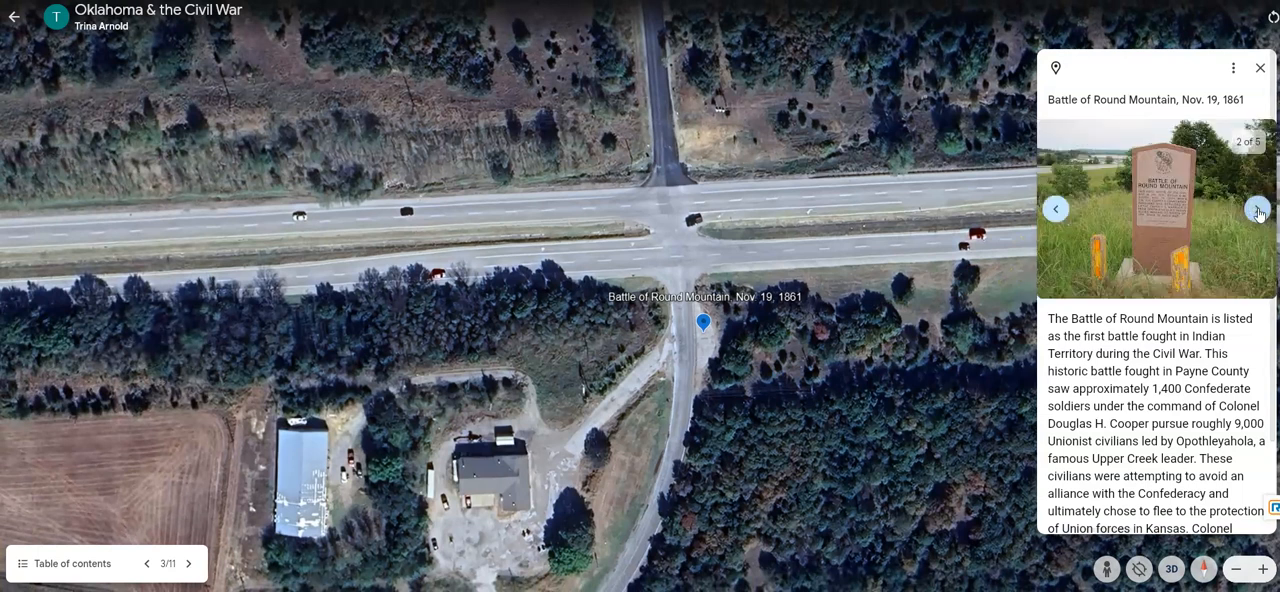
click(1258, 211)
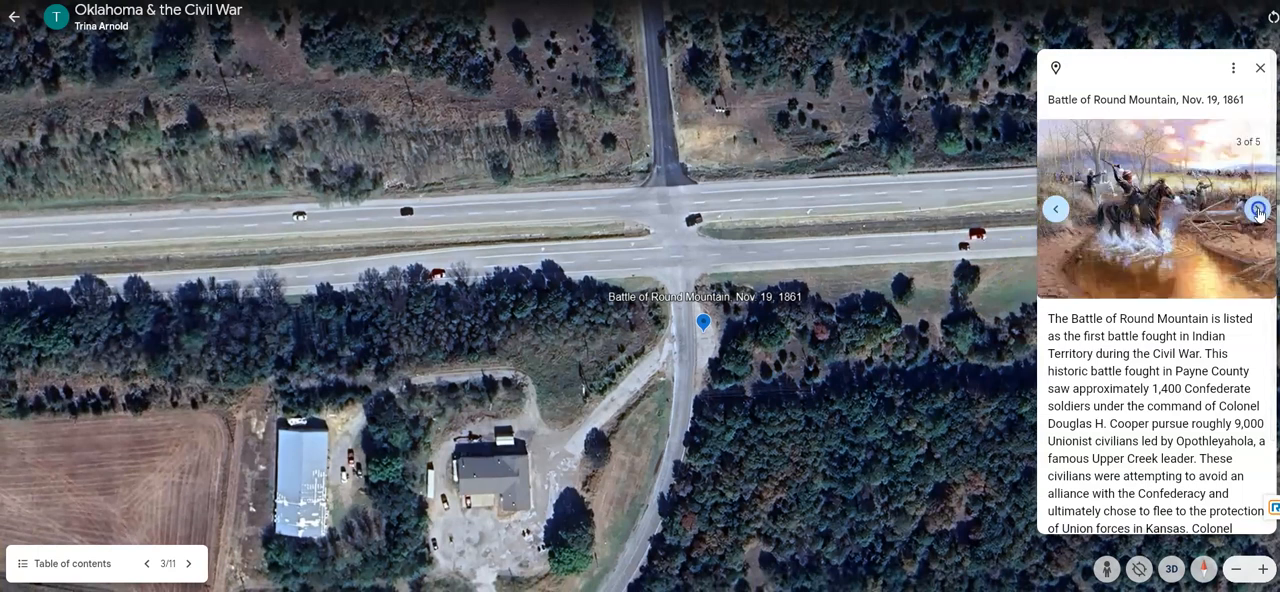
click(1258, 210)
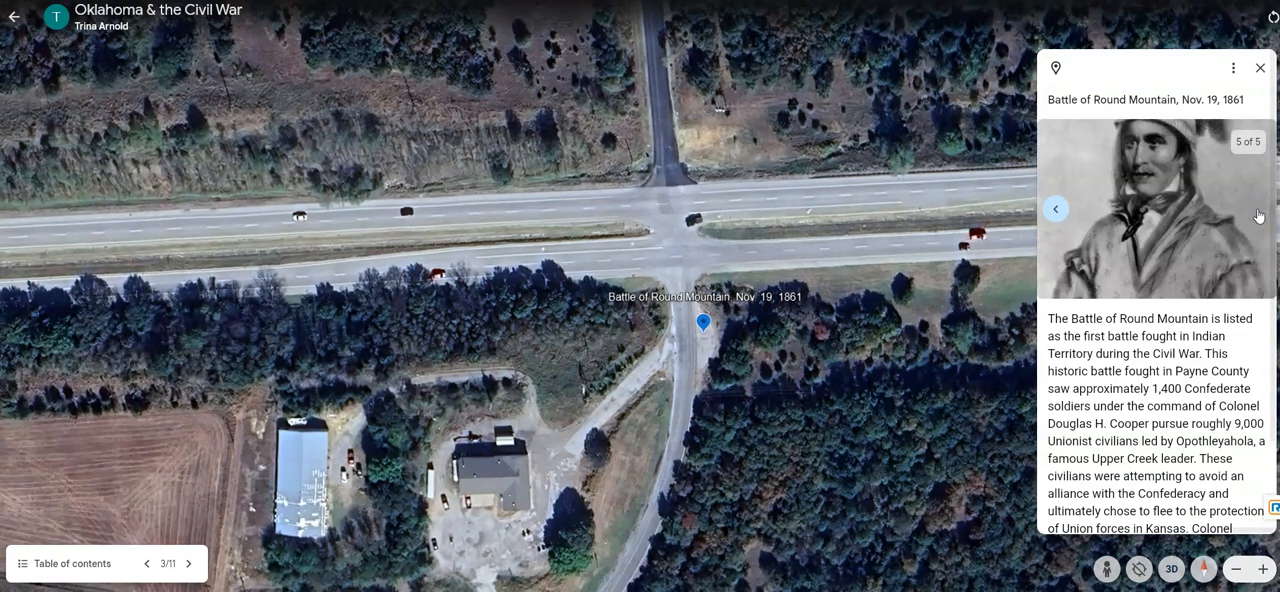
scroll(1110, 400, down, 1)
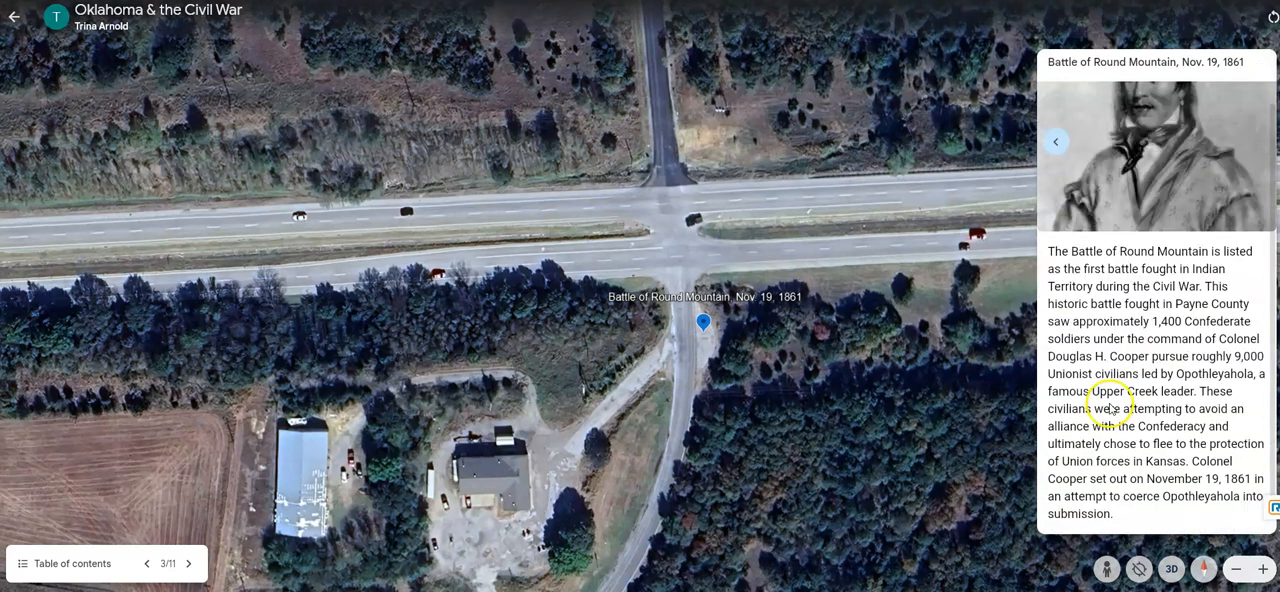
scroll(1145, 300, down, 1)
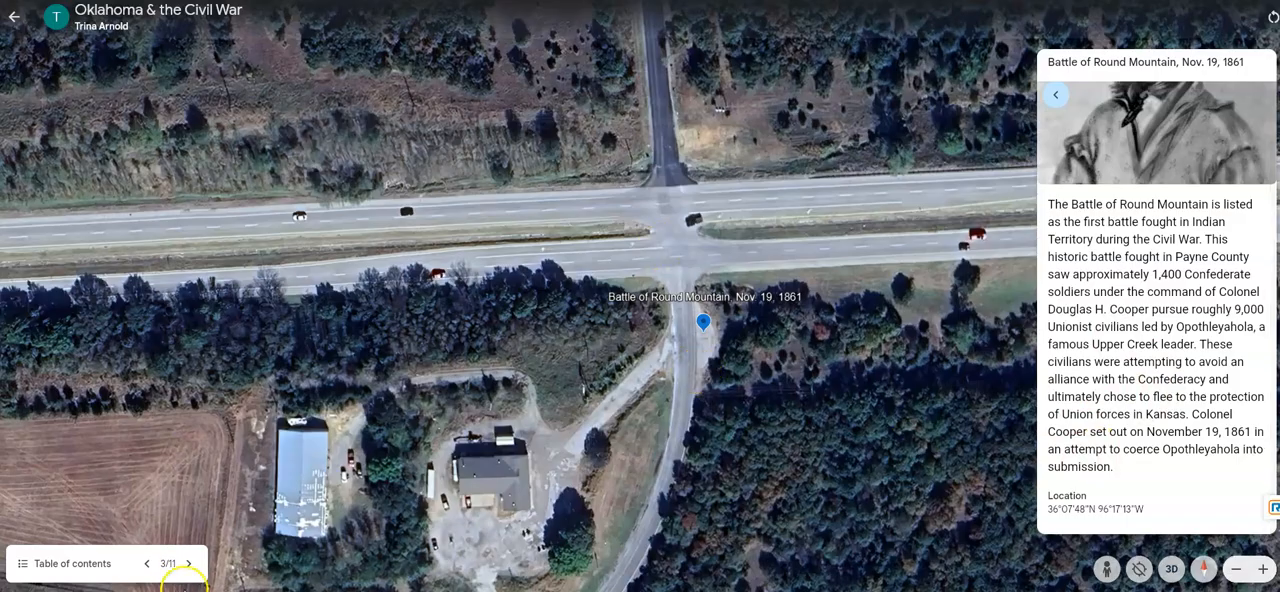
- Advance the slideshow through Chusto-Talasah and Locust Grove to Old Fort Wayne Battlefield, and exit the presentation
click(188, 563)
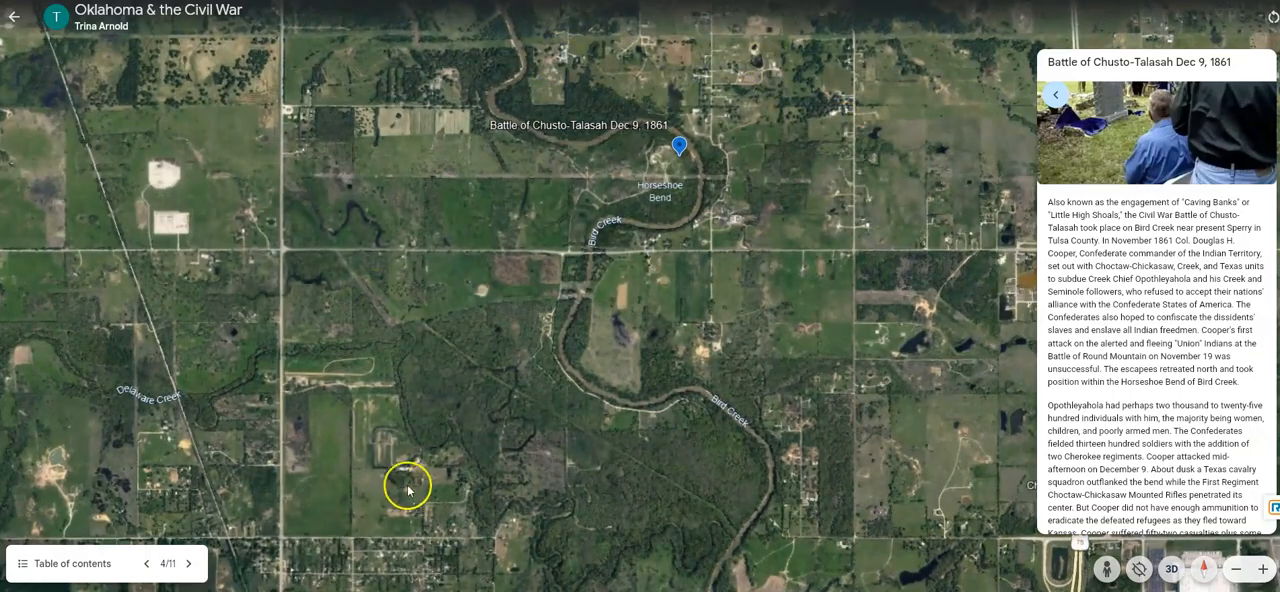
click(190, 566)
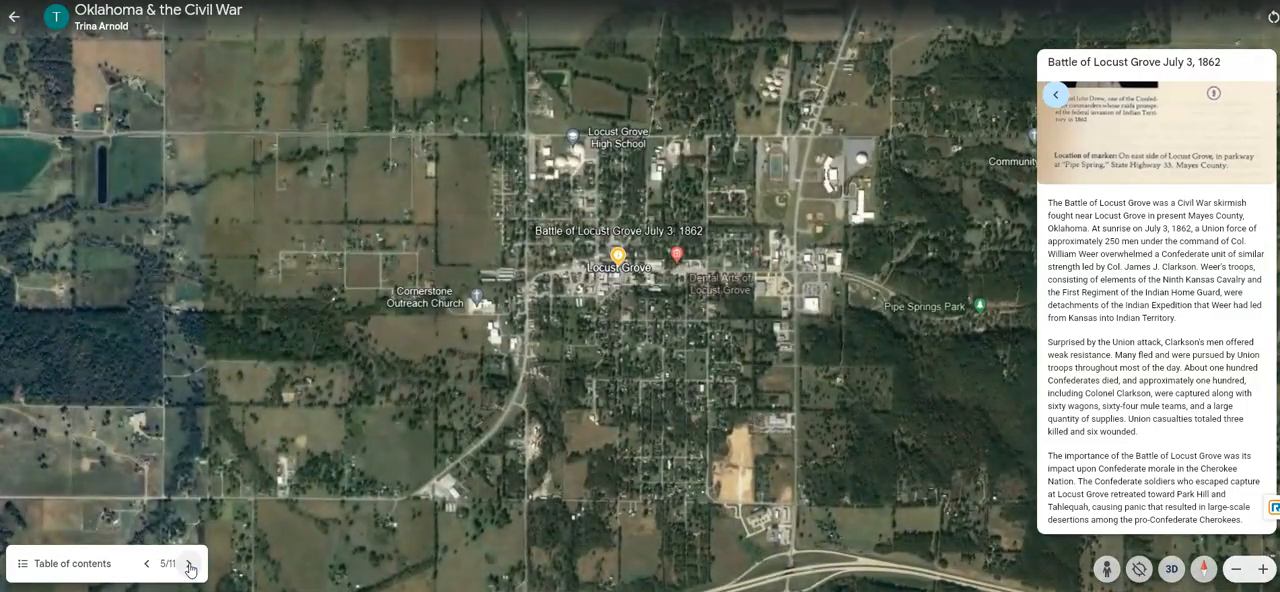
click(190, 566)
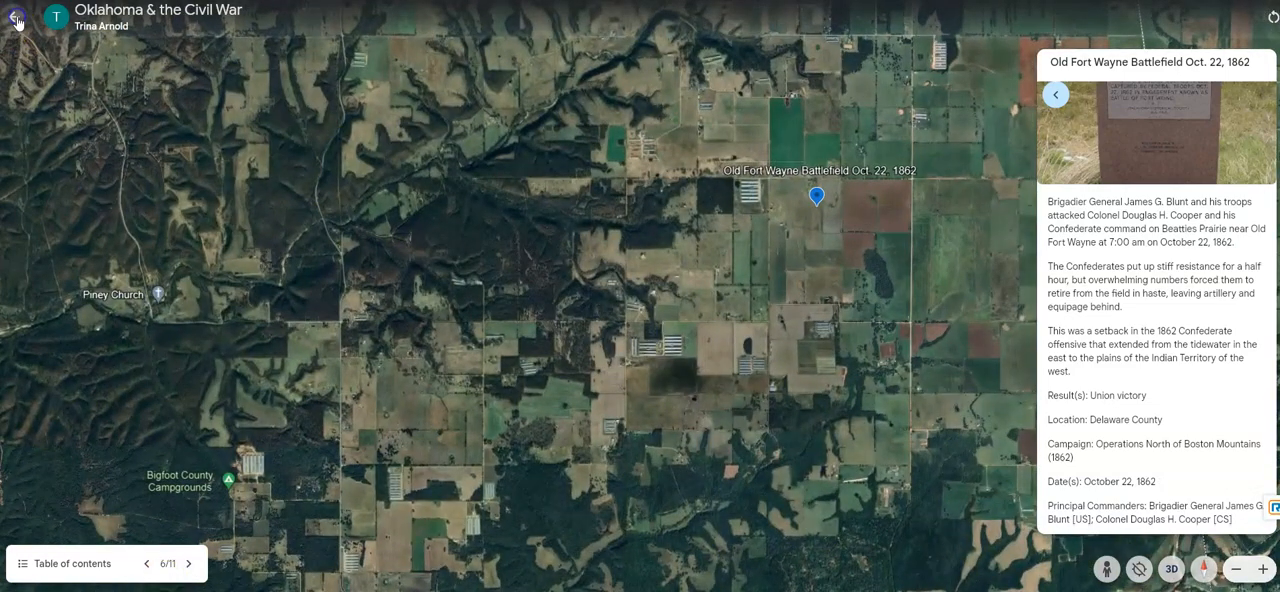
click(14, 16)
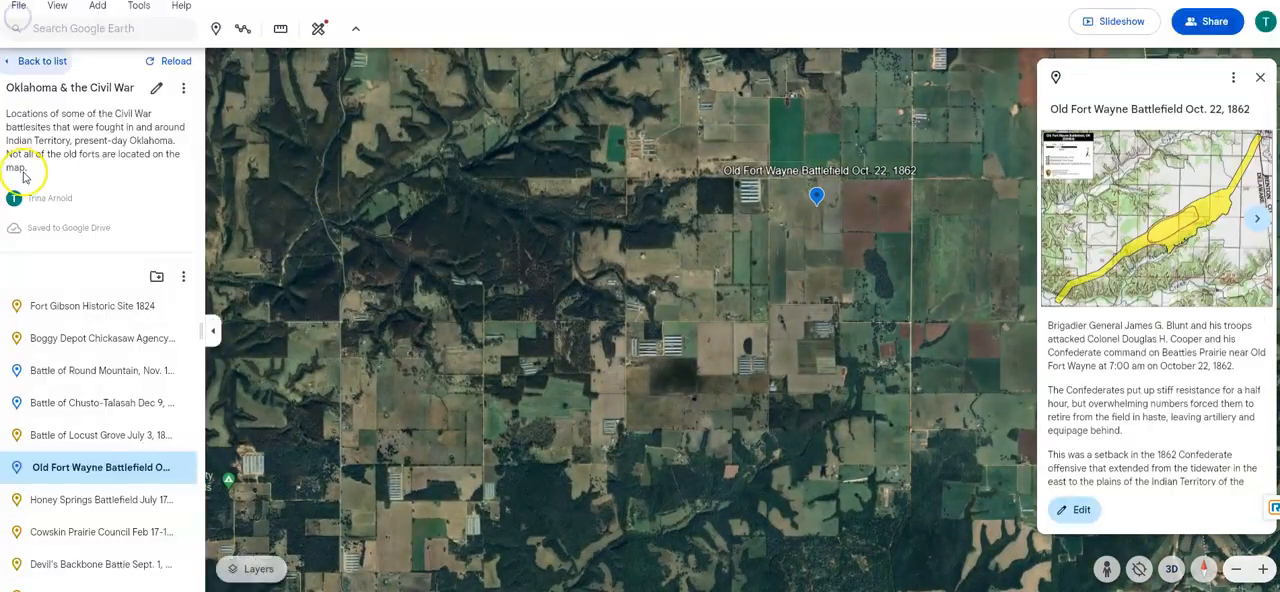
- Open the project's title and description for editing, save them unchanged, and check the options for adding a tile overlay or slide
click(156, 88)
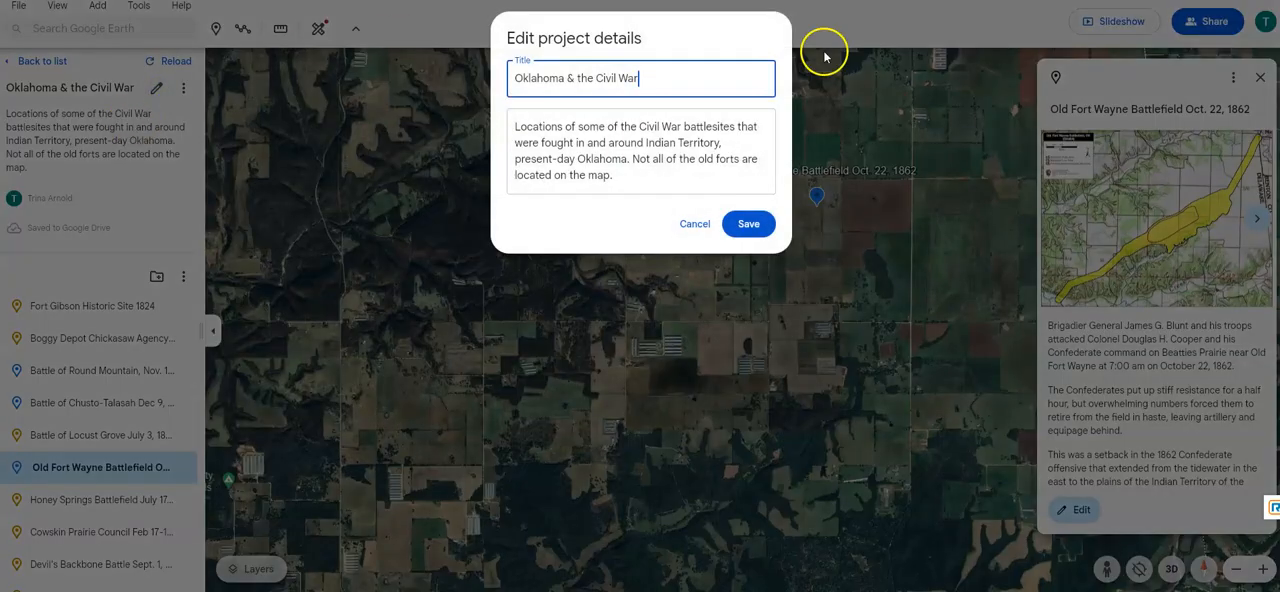
click(748, 224)
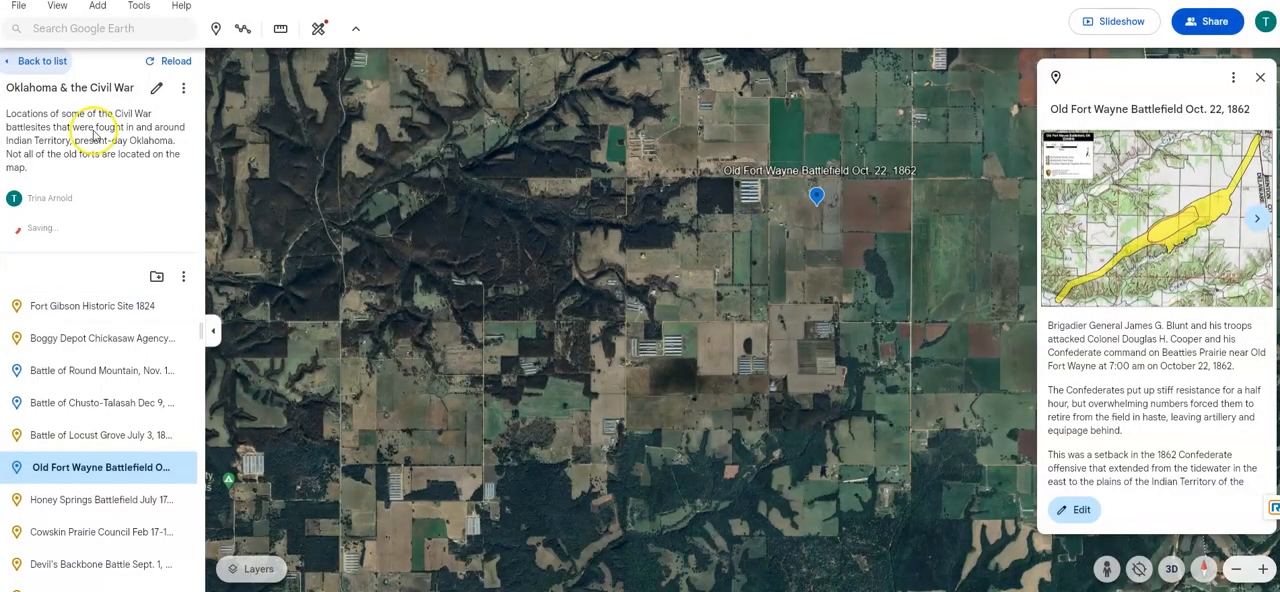
click(157, 279)
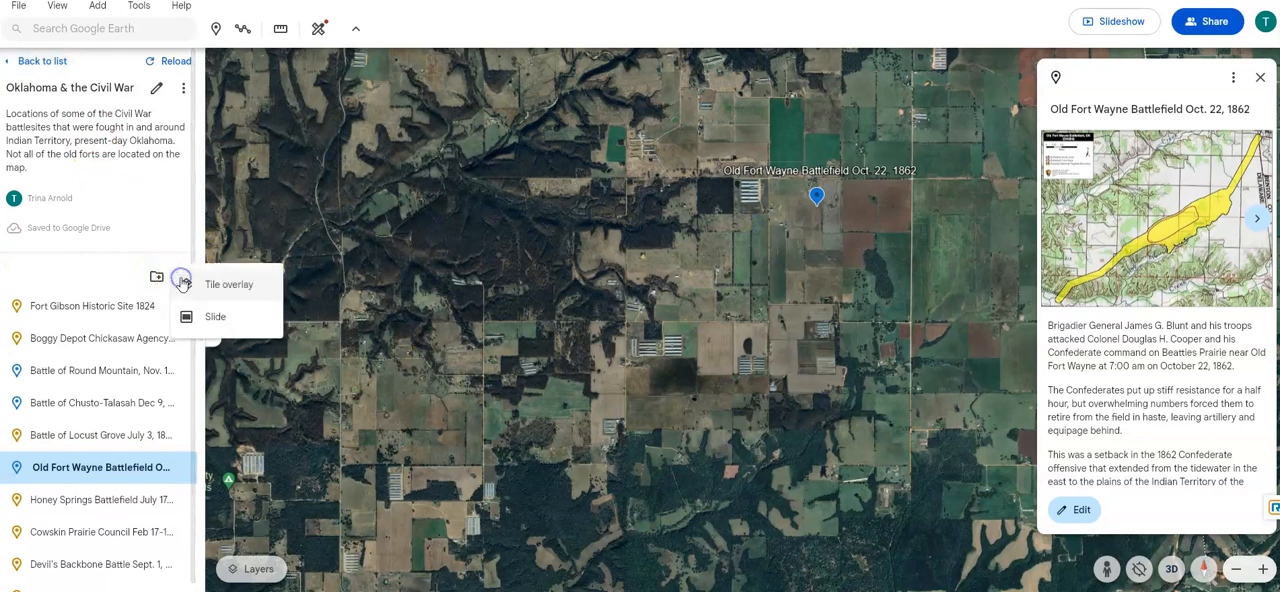
click(100, 277)
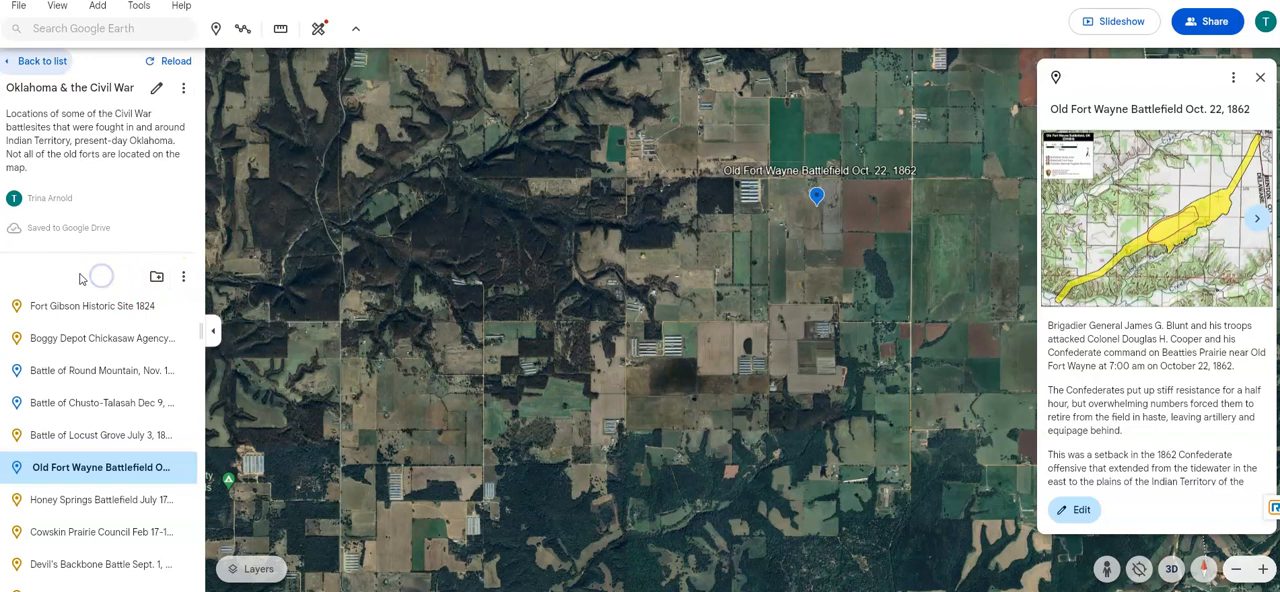
- Look over the project's placemark list, return to the Drive projects, and bring up the options for Oklahoma & the Civil War
scroll(84, 278, down, 1)
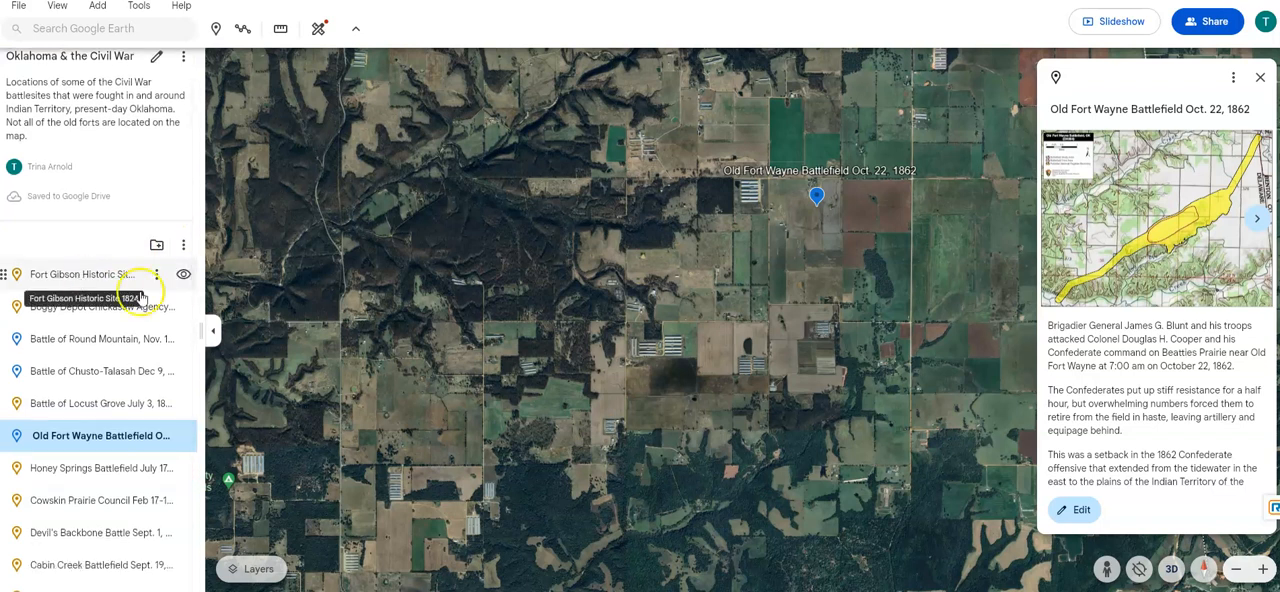
click(182, 276)
scroll(70, 232, up, 1)
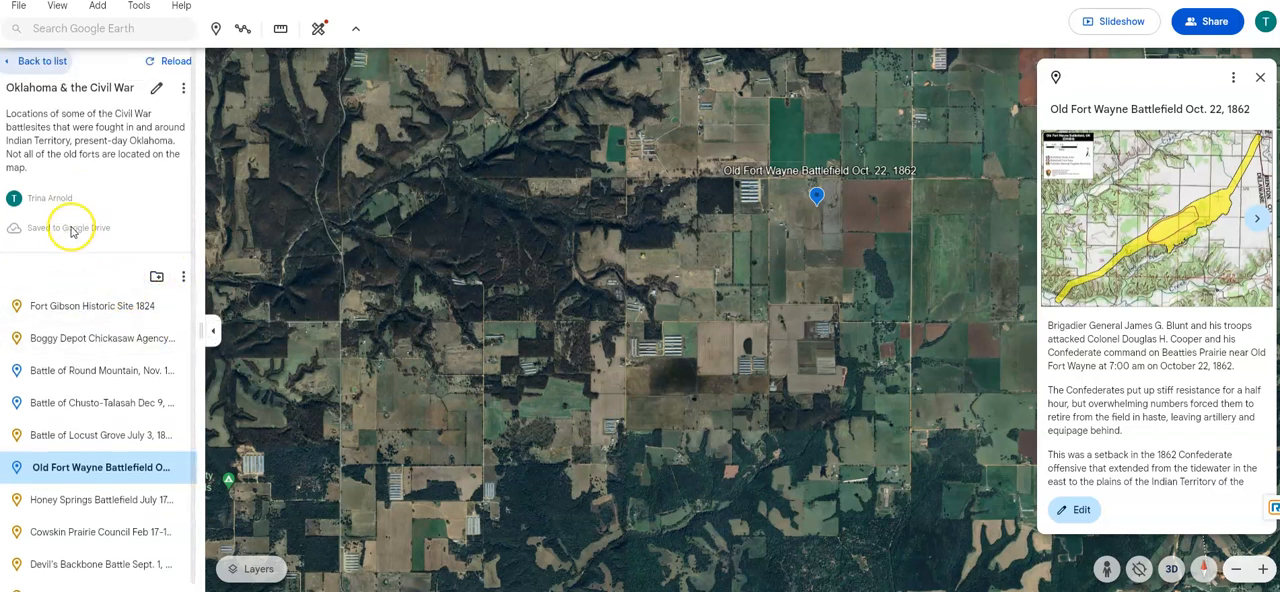
click(22, 61)
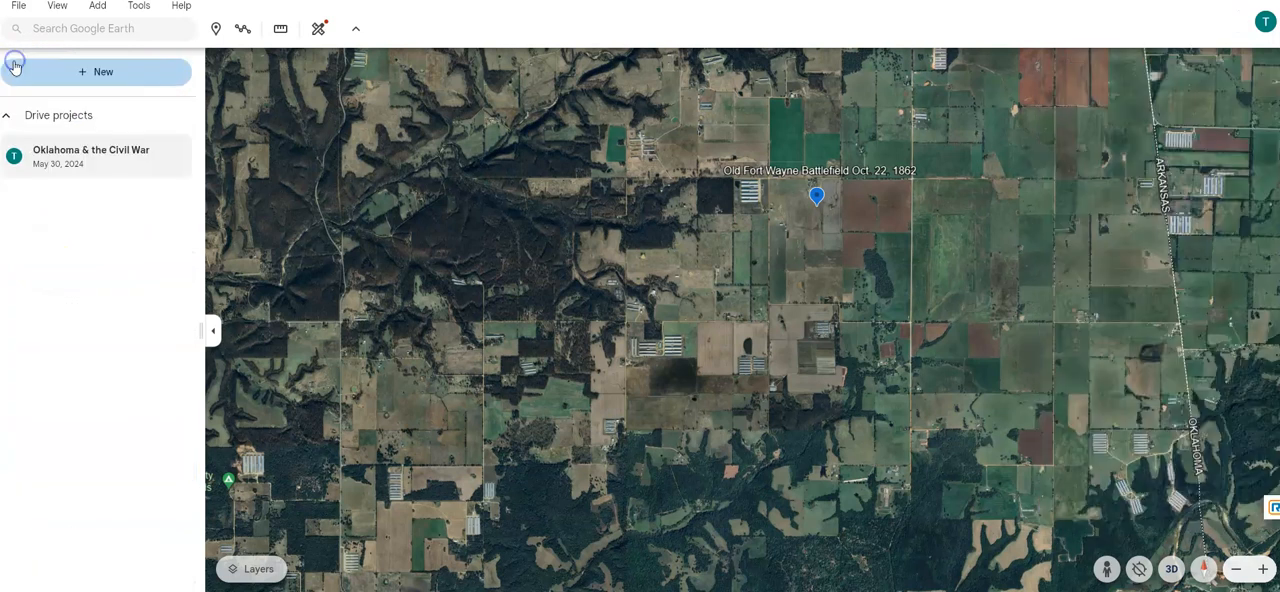
click(151, 157)
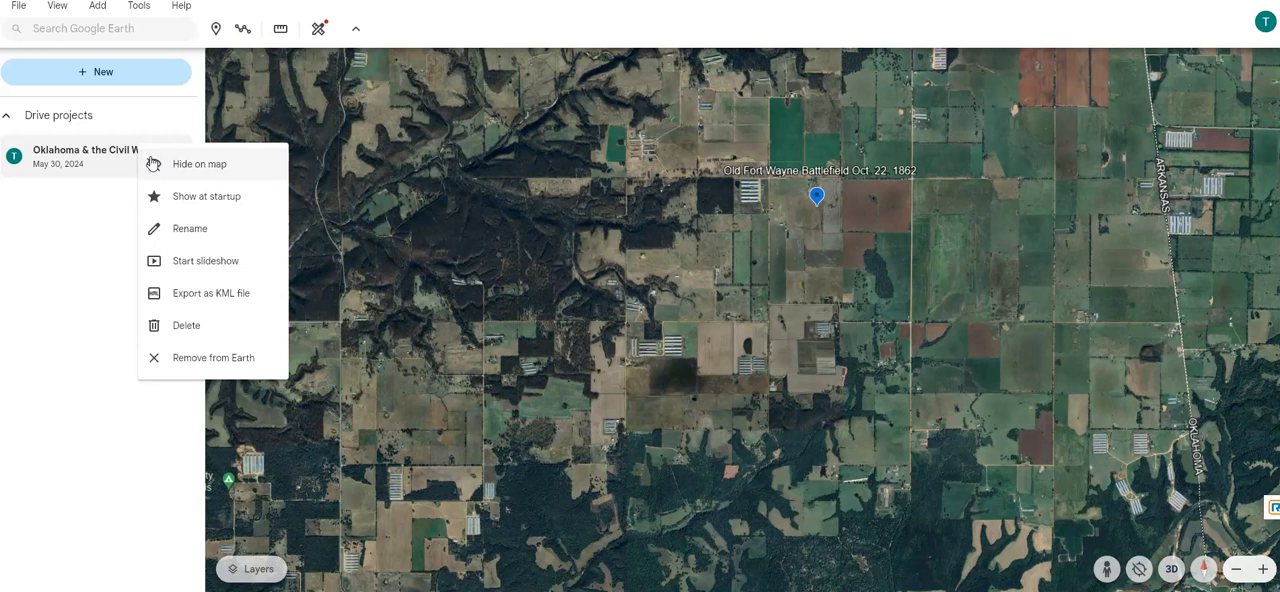
- Reopen the Oklahoma & the Civil War project for a brief look, and create a new Drive project
click(100, 160)
click(98, 157)
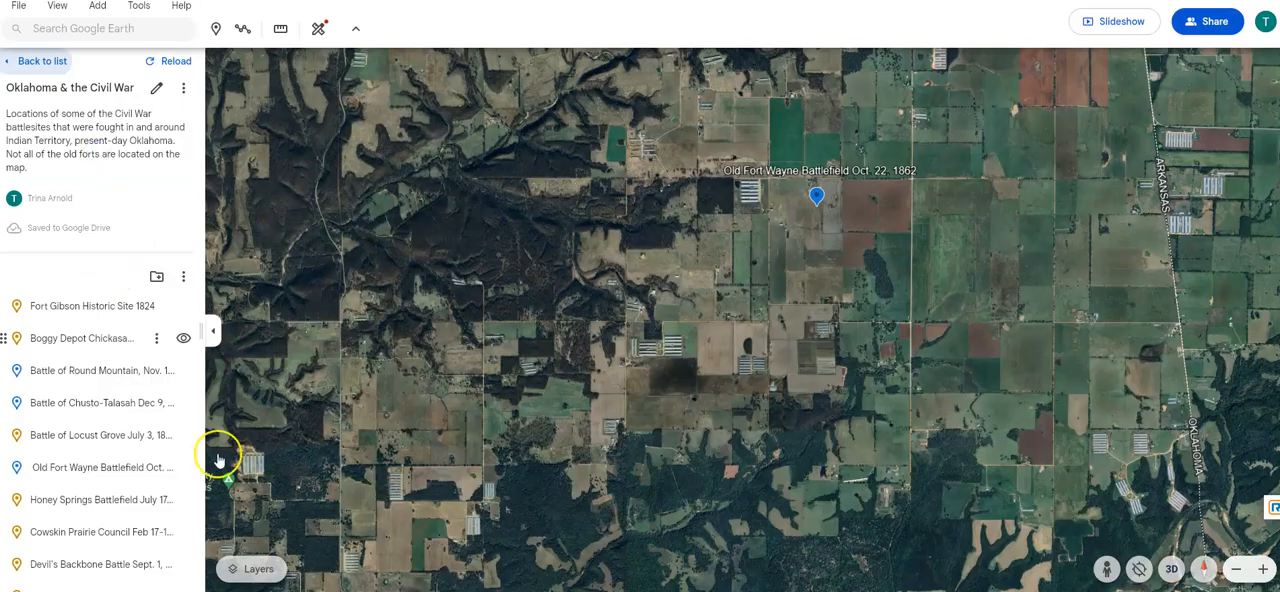
click(18, 1)
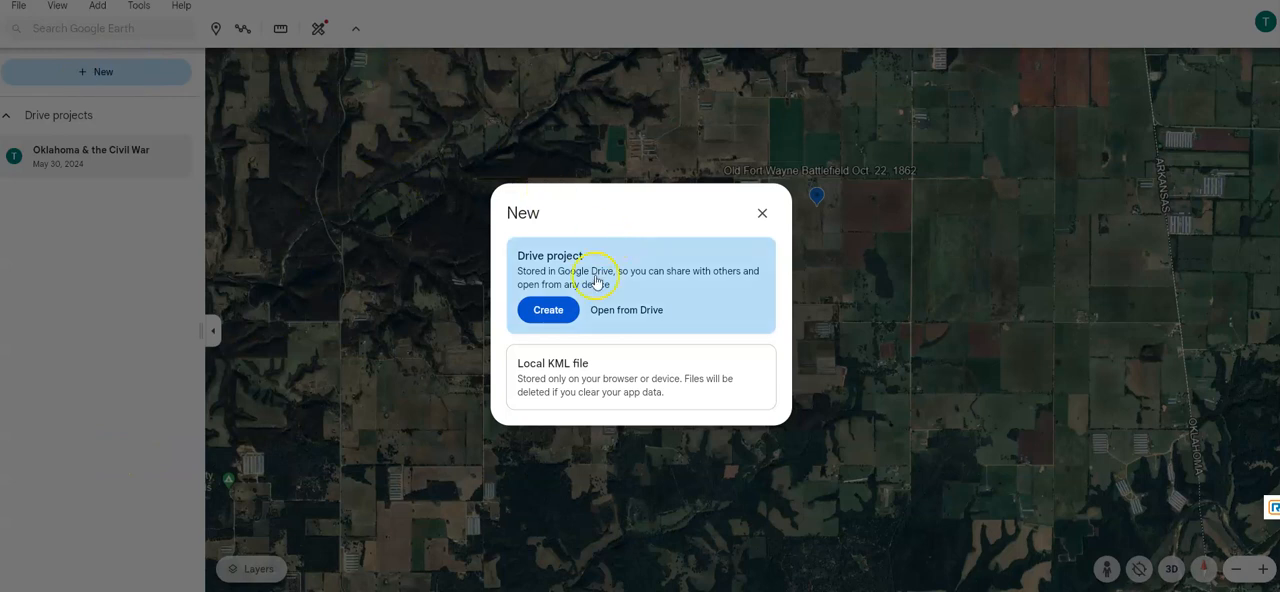
click(557, 312)
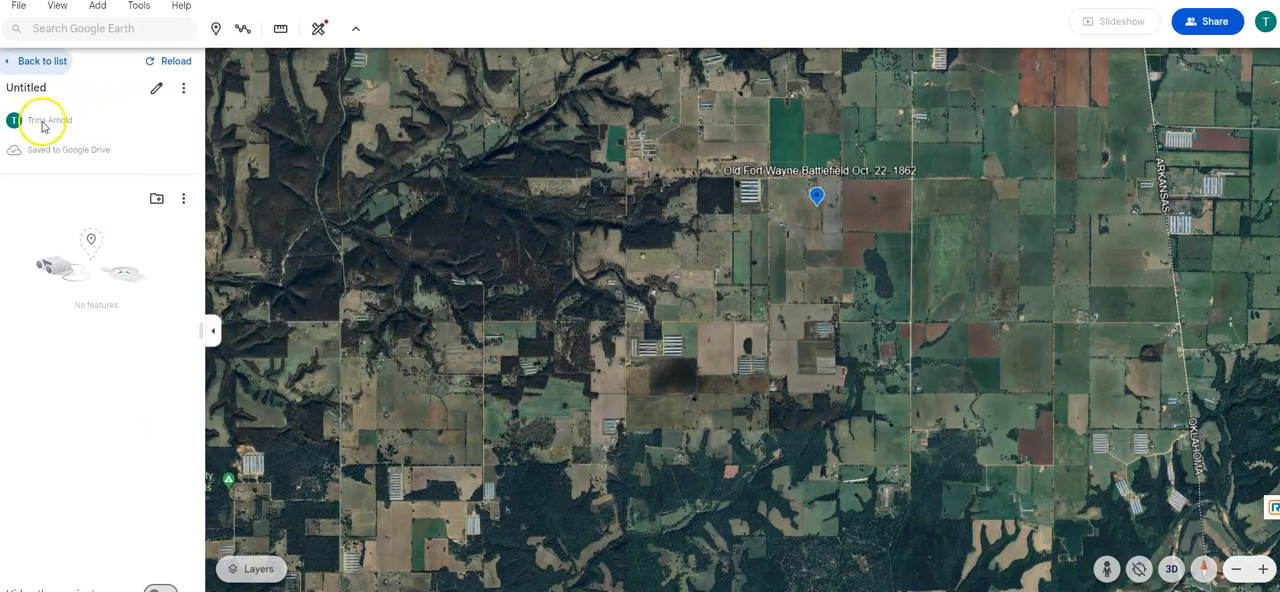
- Open the new project's details and replace its title with U.S. National Parks
click(157, 92)
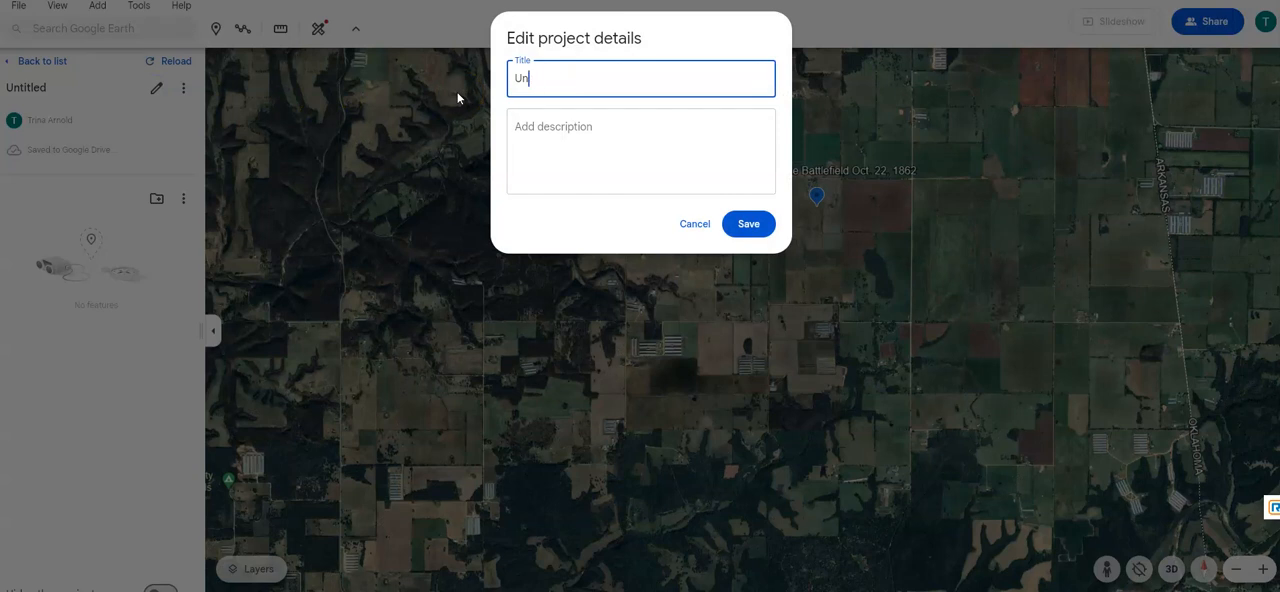
key(BackSpace)
key(BackSpace)
text(N)
key(BackSpace)
key(BackSpace)
key(BackSpace)
key(BackSpace)
key(BackSpace)
key(BackSpace)
key(BackSpace)
key(BackSpace)
key(BackSpace)
key(BackSpace)
key(BackSpace)
key(BackSpace)
key(BackSpace)
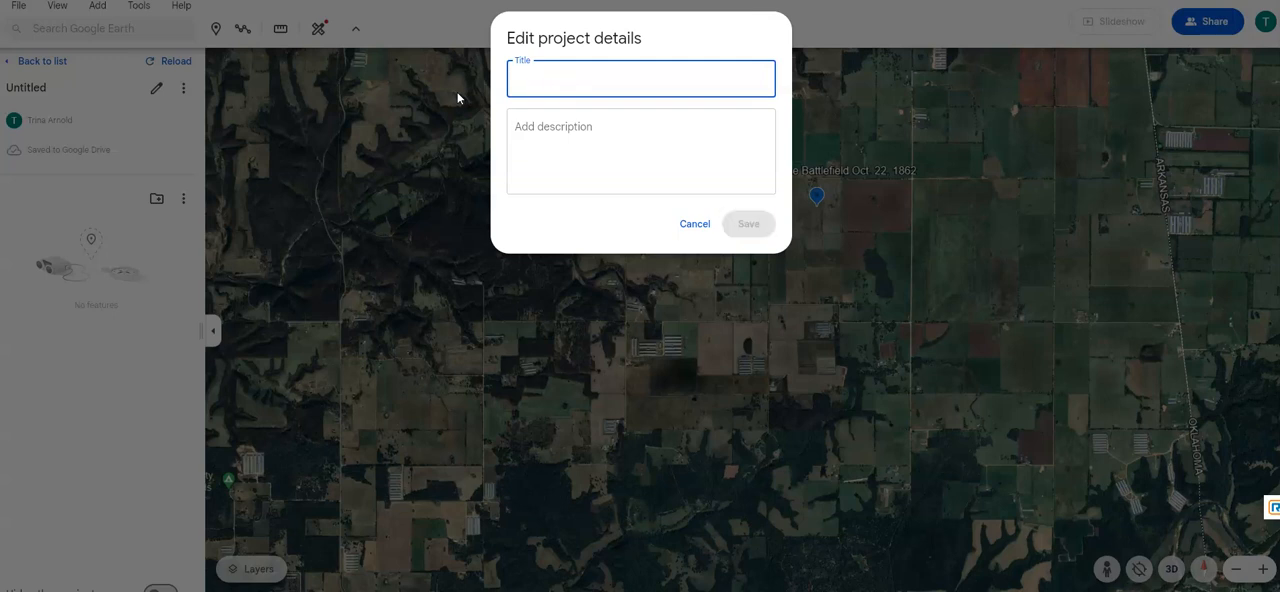
text(U.S. National Parks)
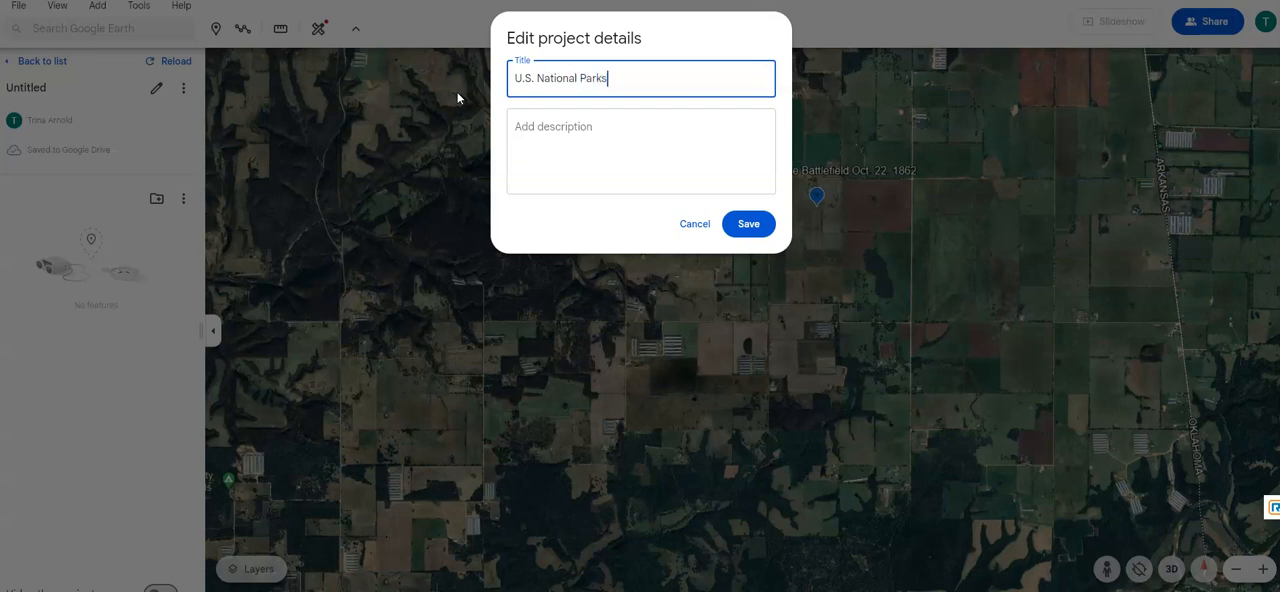
- Enter the description "The project will list the 62 National Parks in the United States and its Territories." and save the project details
click(600, 163)
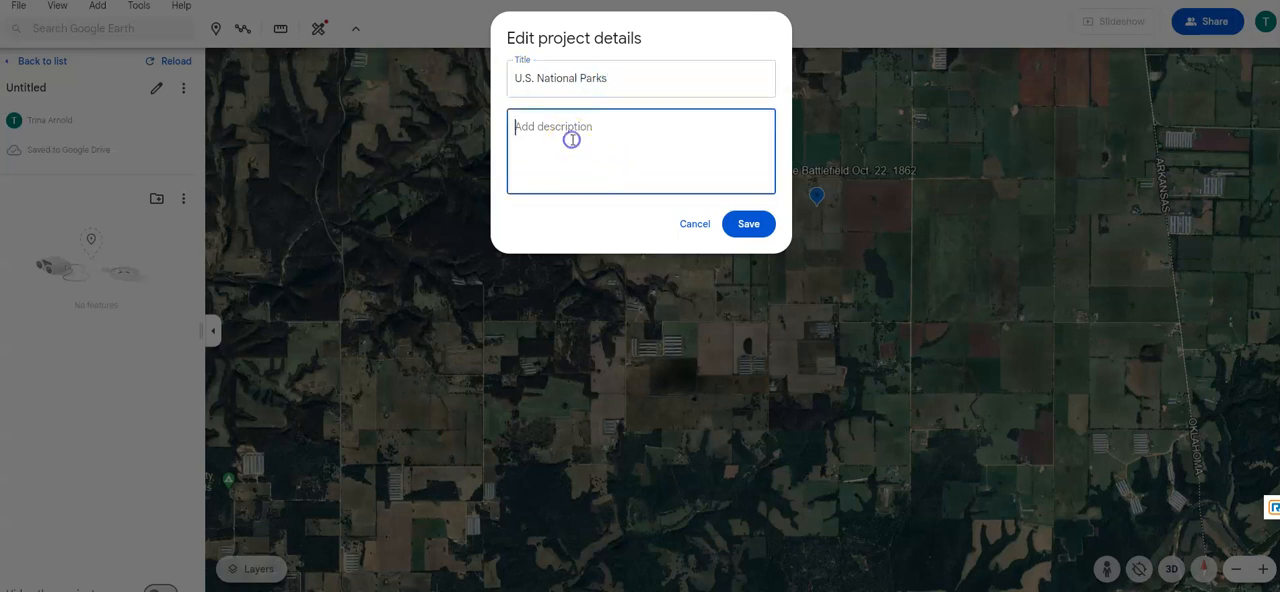
text(The project will list the 6)
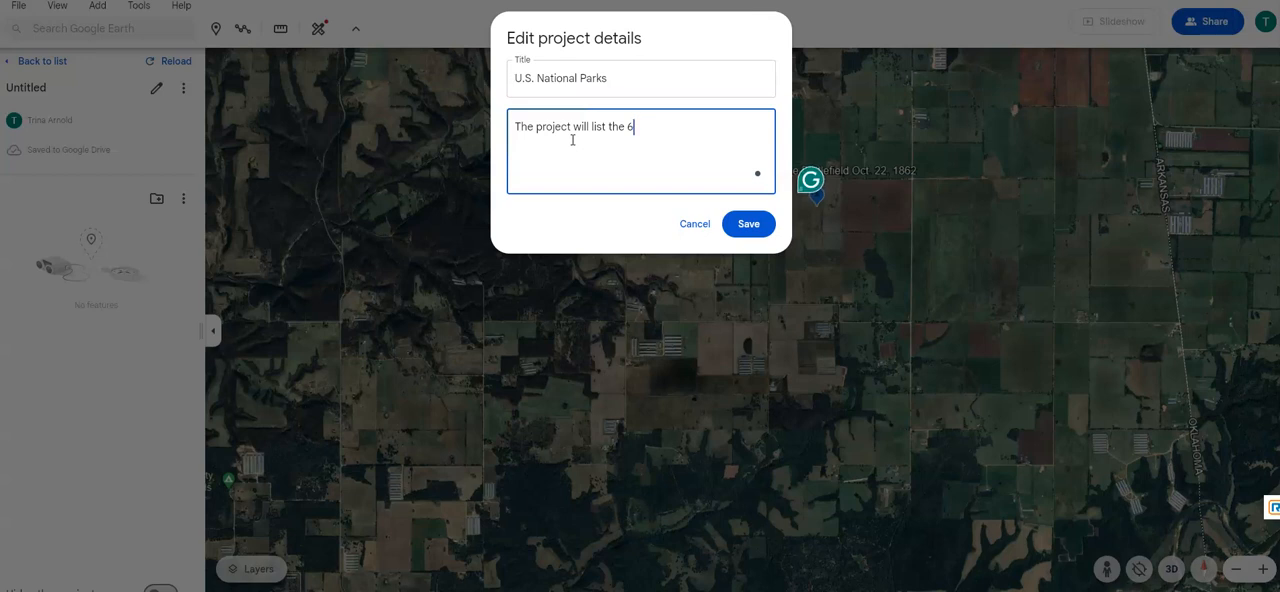
text(2 National Park)
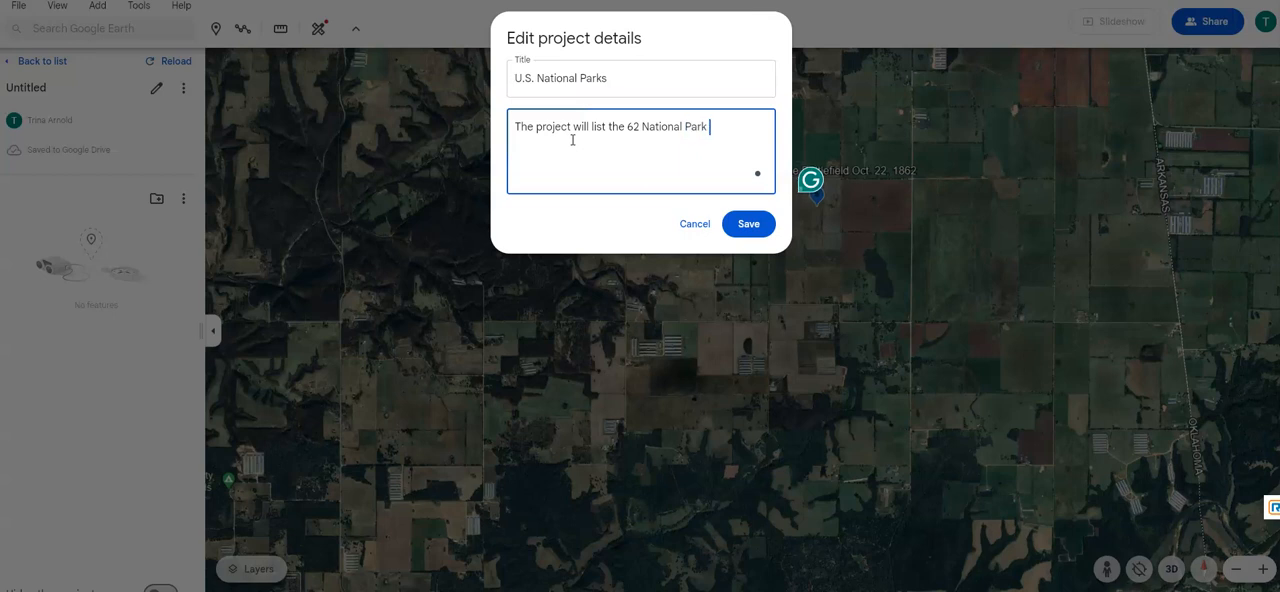
text(s in the United States and its Territories.)
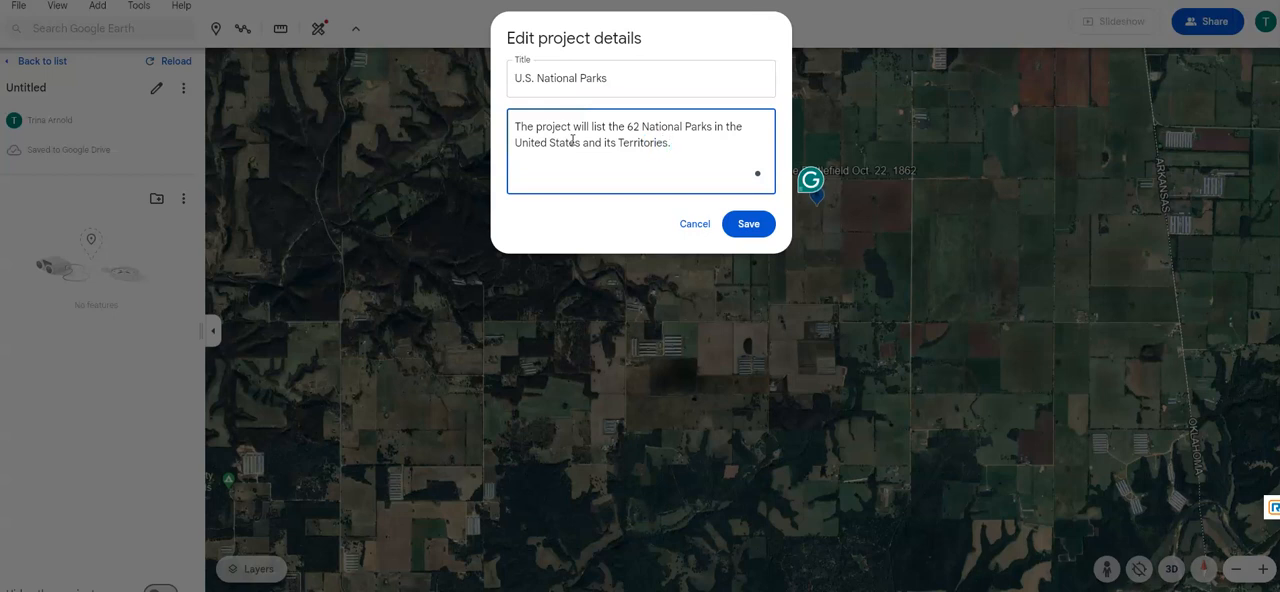
click(733, 224)
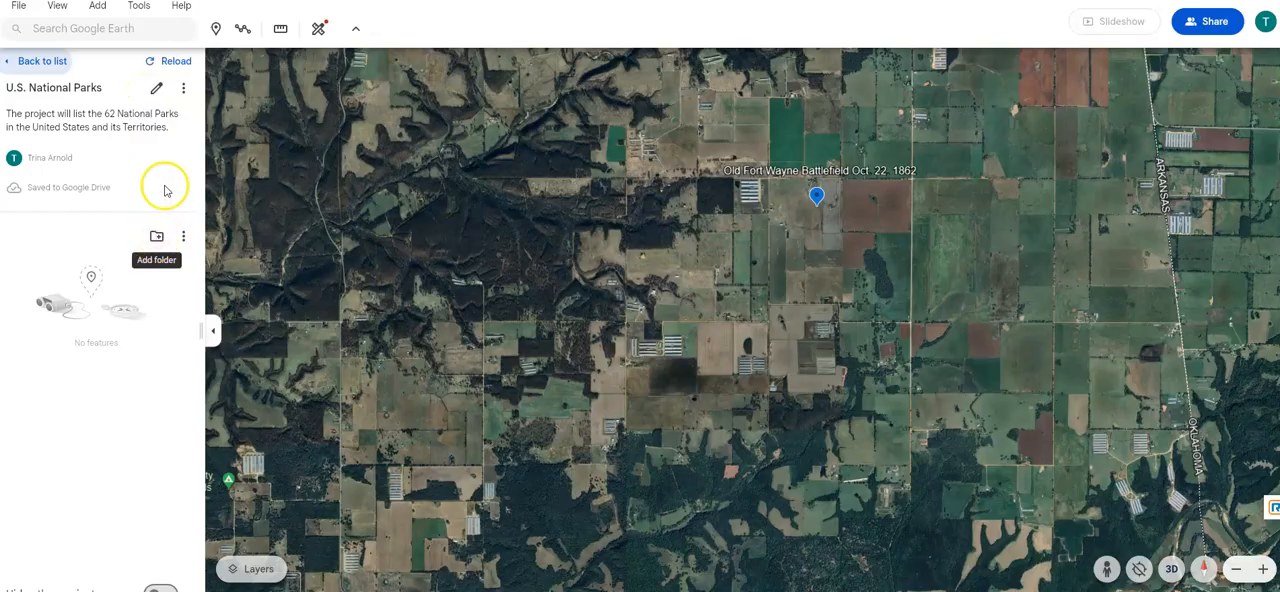
- Check the U.S. National Parks project's editable details, its project options, and the options for adding a tile overlay or slide
click(156, 88)
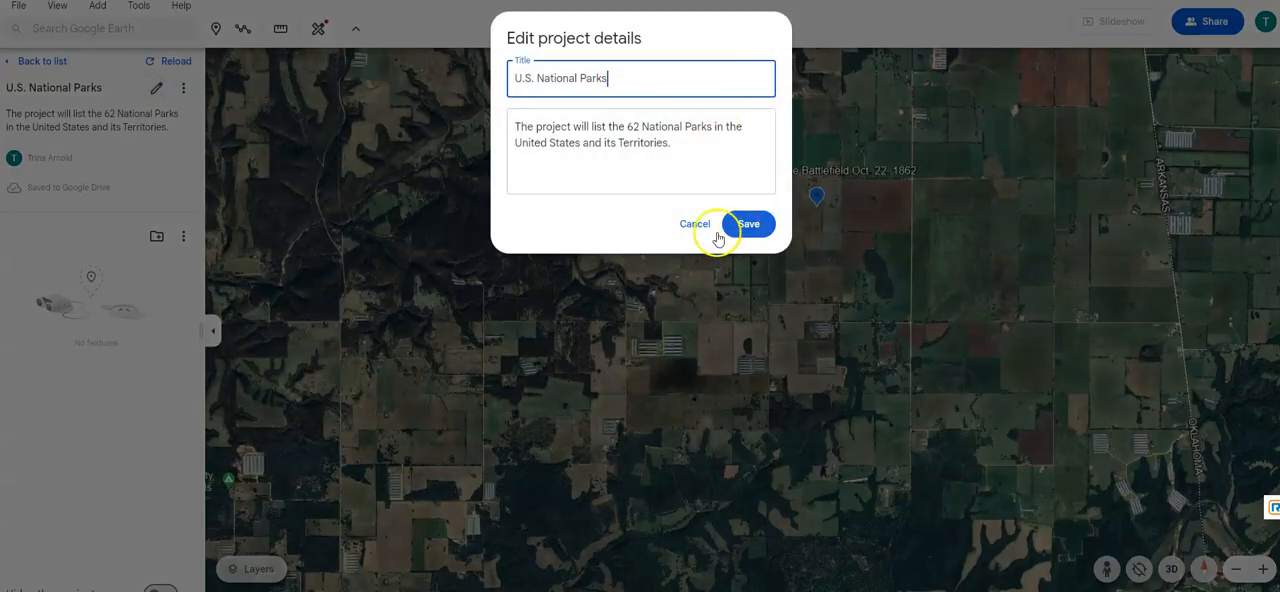
click(726, 228)
click(187, 88)
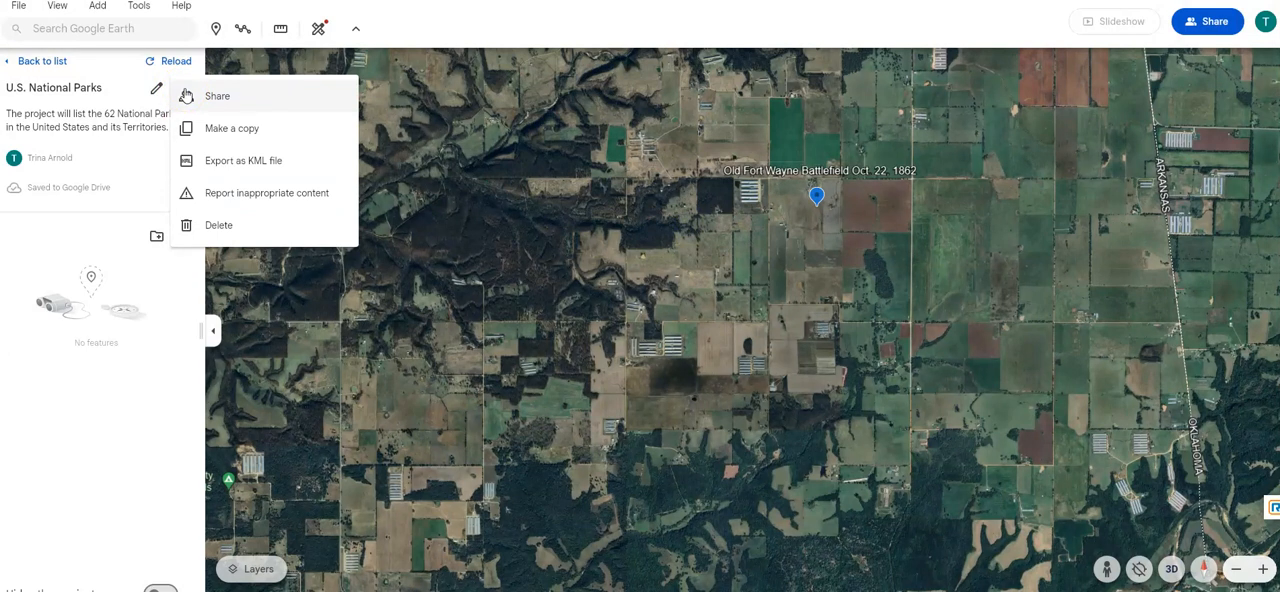
click(128, 81)
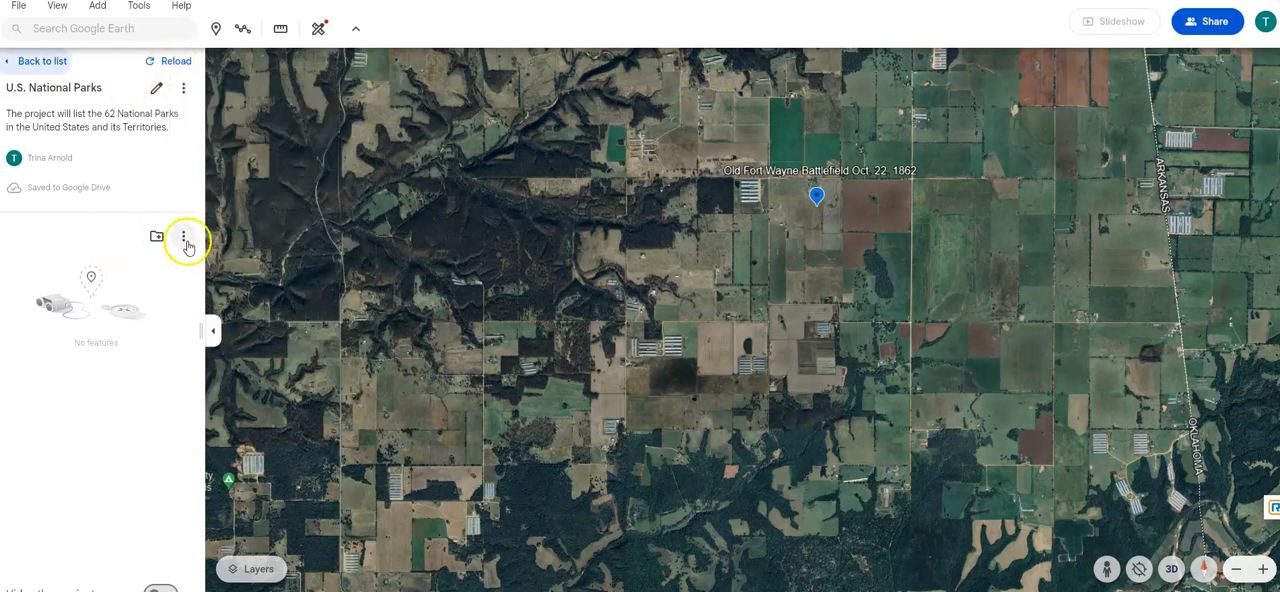
click(187, 242)
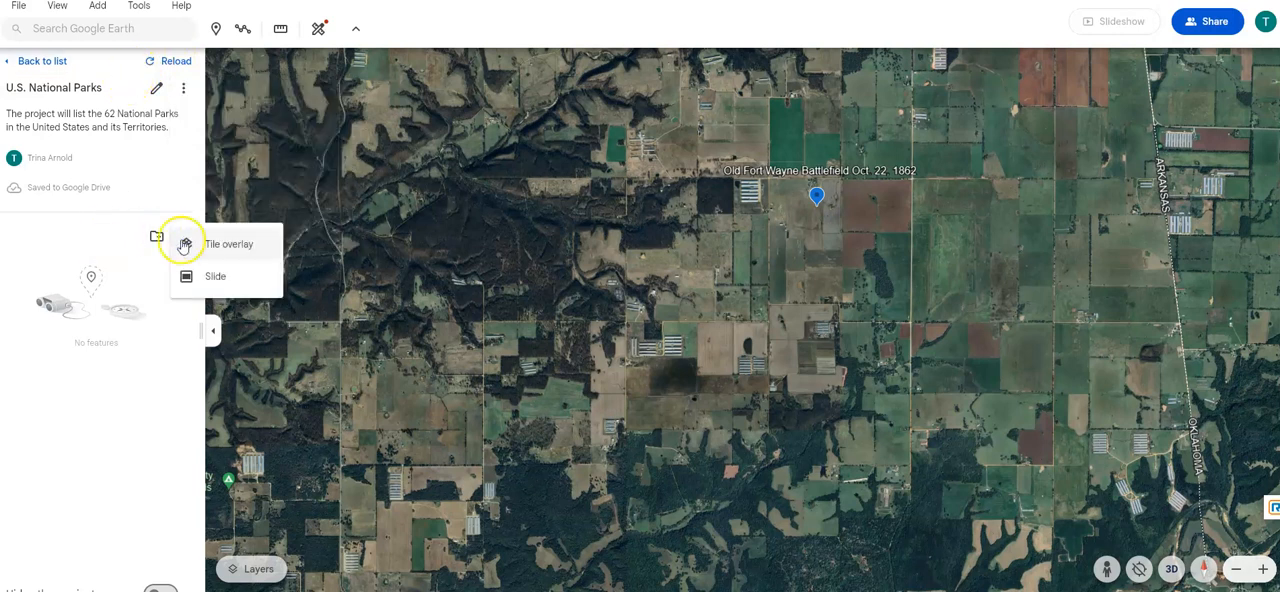
- Add a folder named Denali National Park to the project and close its details
click(157, 236)
click(157, 237)
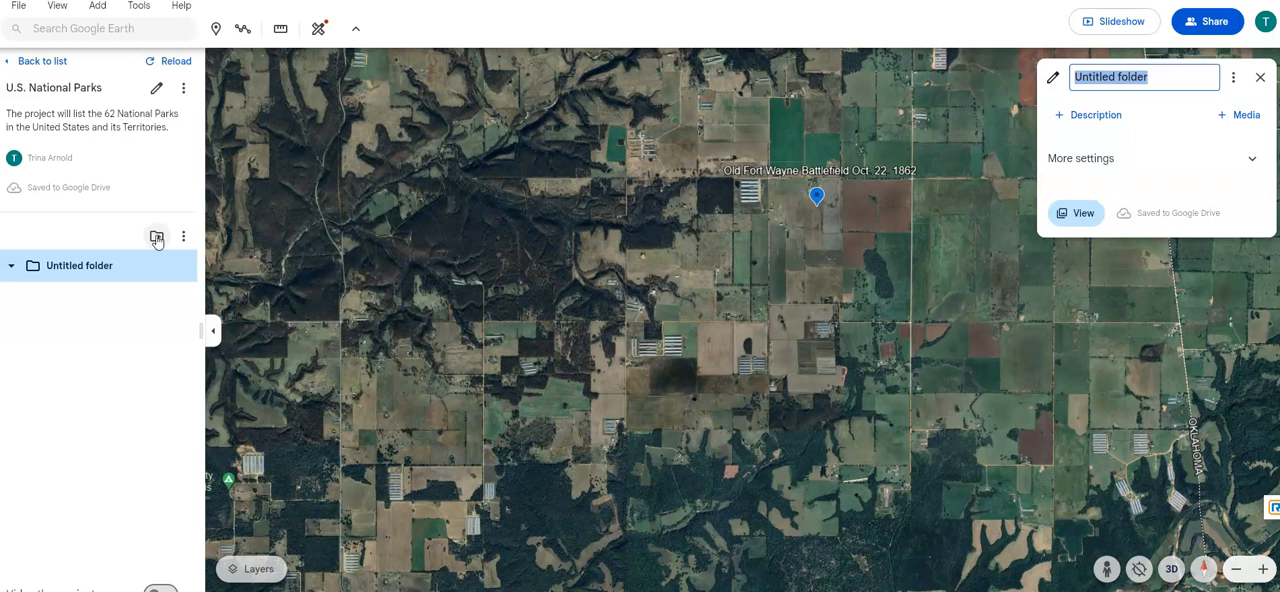
text(Denali National Park)
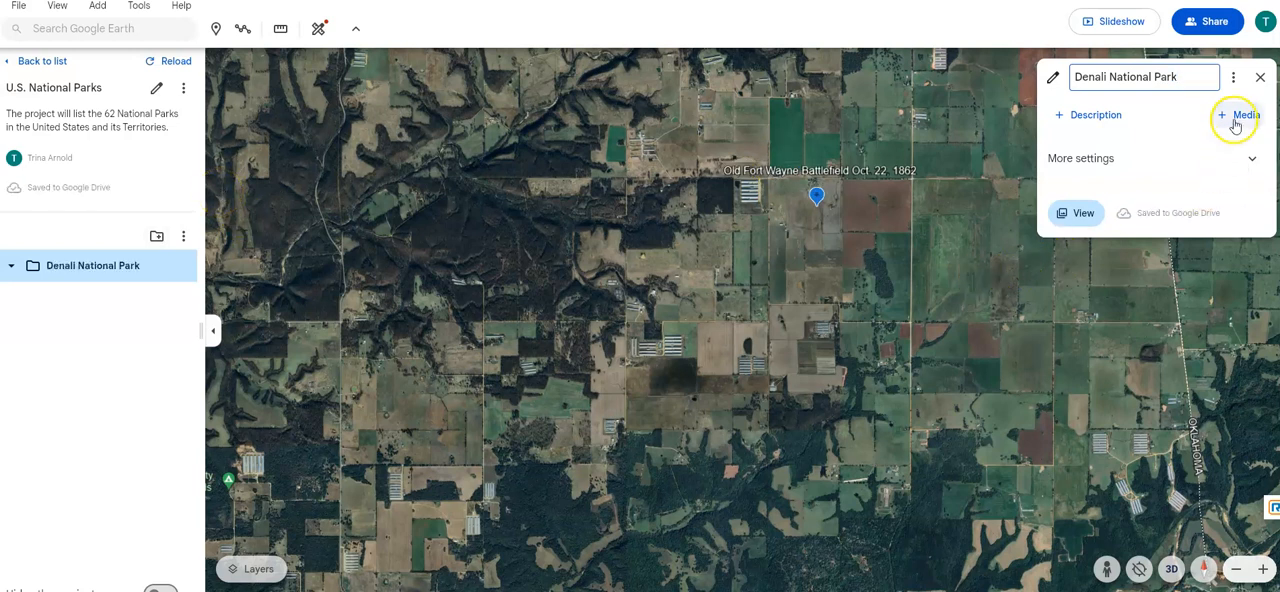
click(1259, 80)
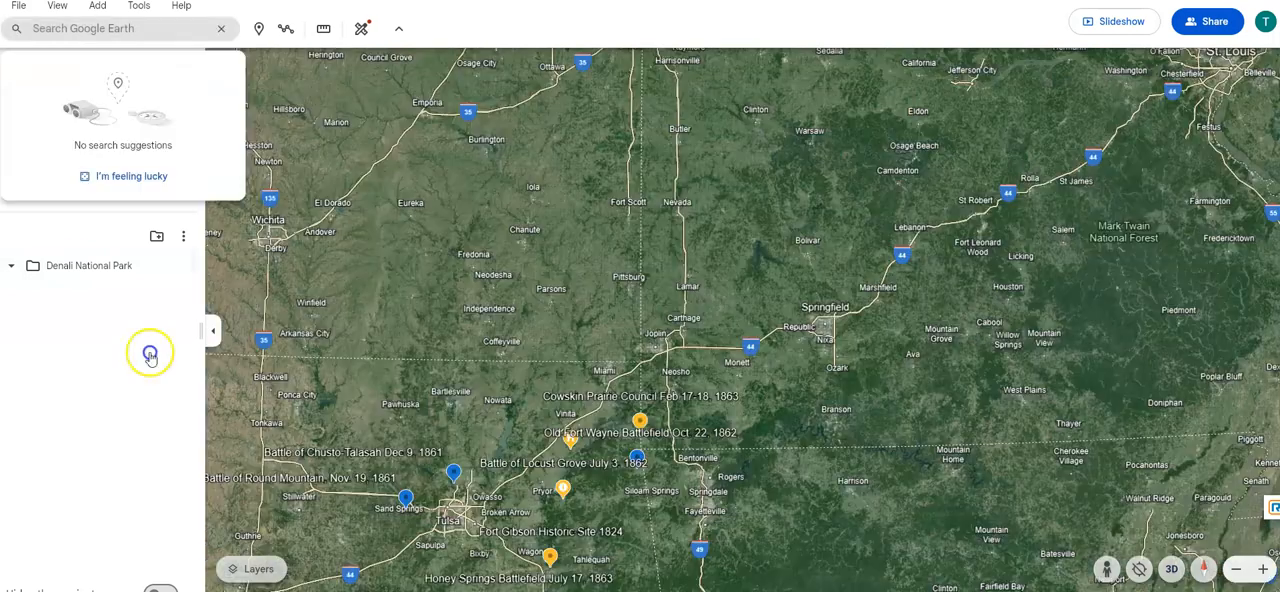
- Select the Denali National Park folder and search for denali, choosing Denali National Park and Preserve, Alaska
click(80, 266)
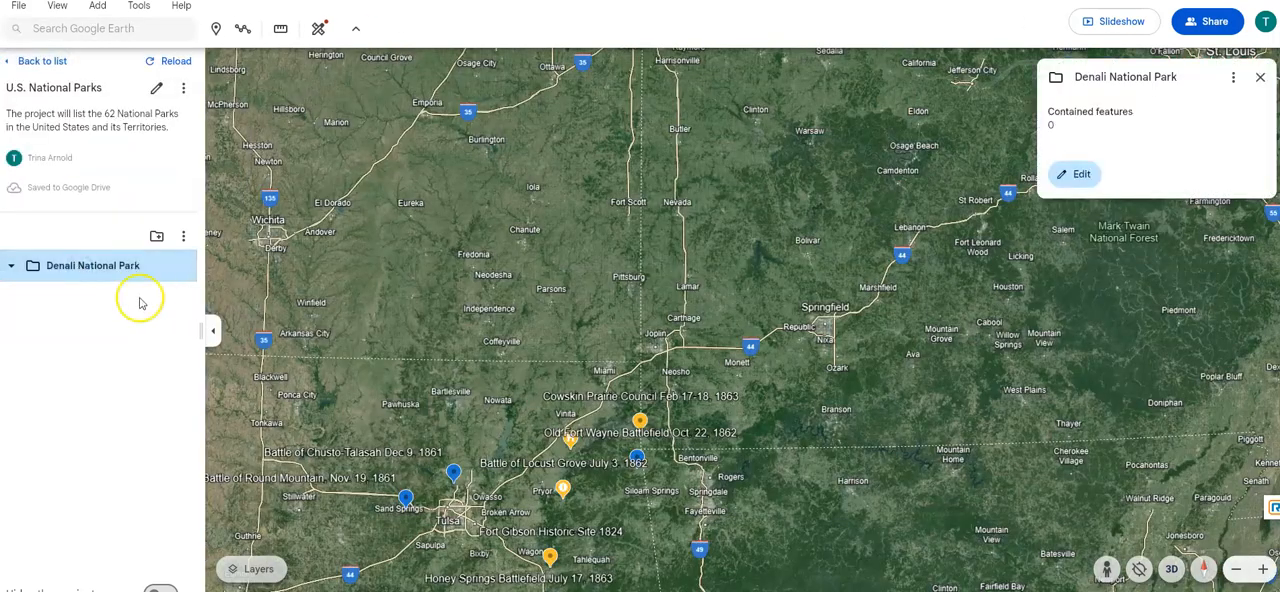
click(102, 29)
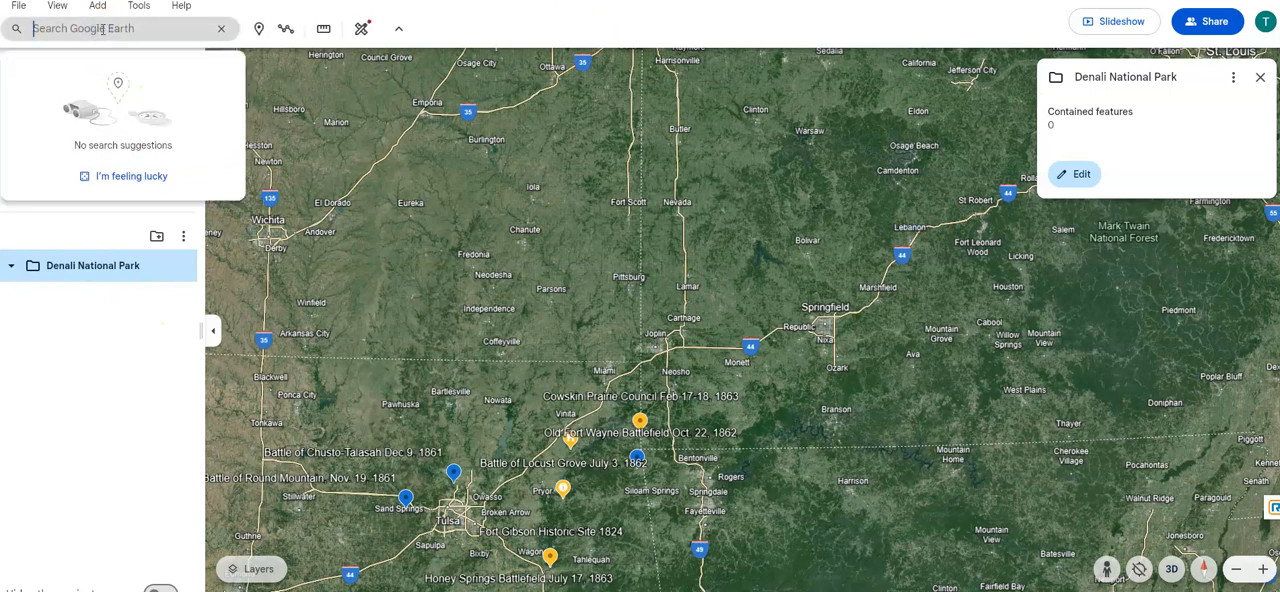
text(denali)
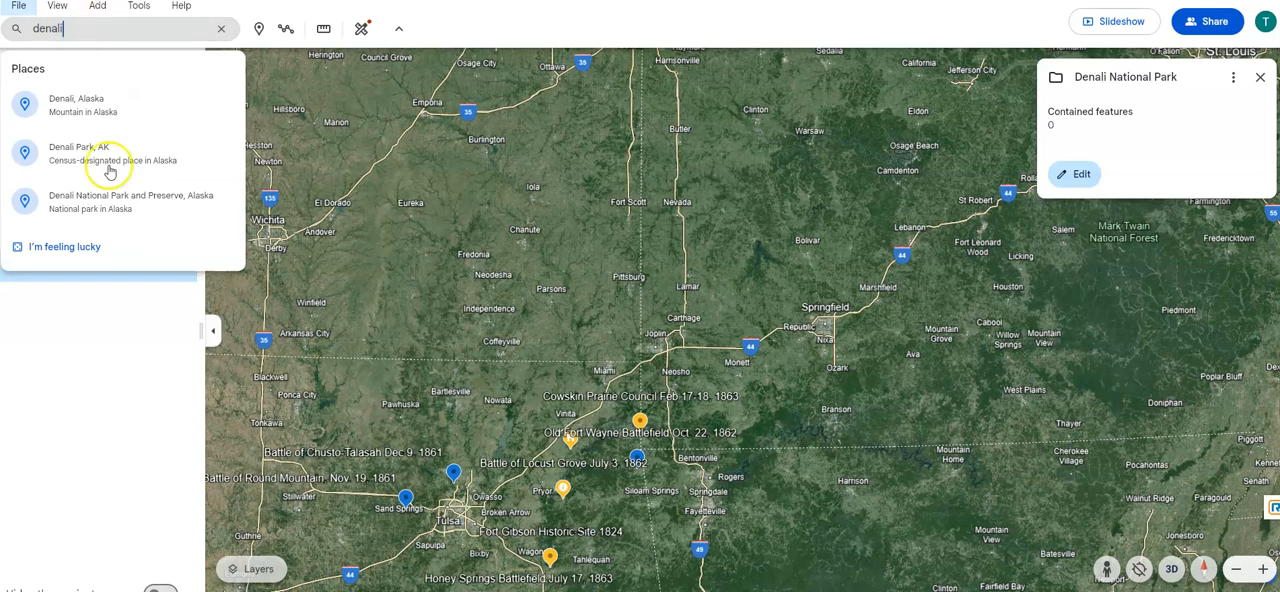
click(86, 205)
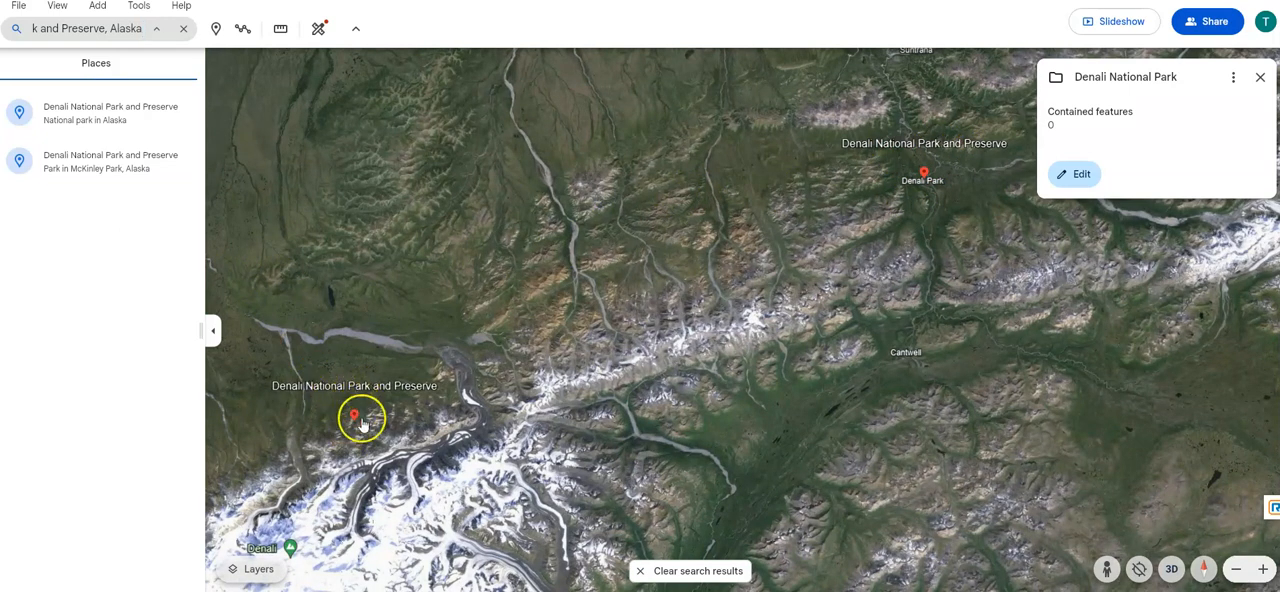
- Open the Denali National Park and Preserve marker near Denali mountain and save it to the project folder
mouse_move(362, 420)
mouse_down()
mouse_move(369, 311)
mouse_move(386, 423)
mouse_move(328, 507)
mouse_move(285, 515)
mouse_move(500, 380)
mouse_move(632, 260)
mouse_up()
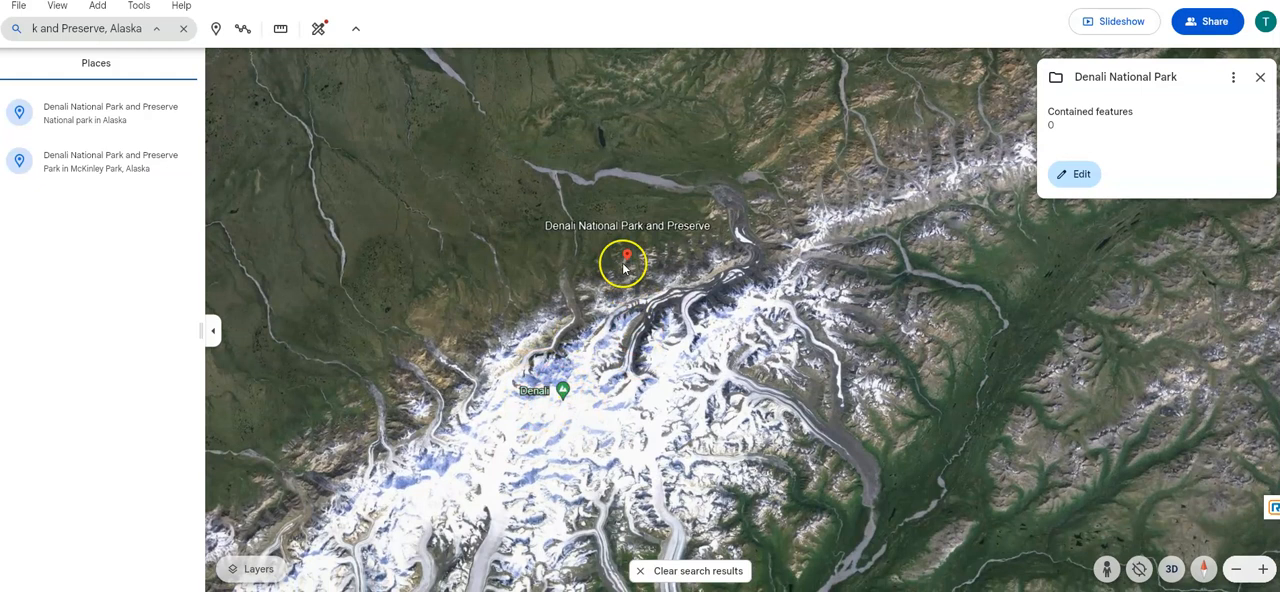
click(623, 259)
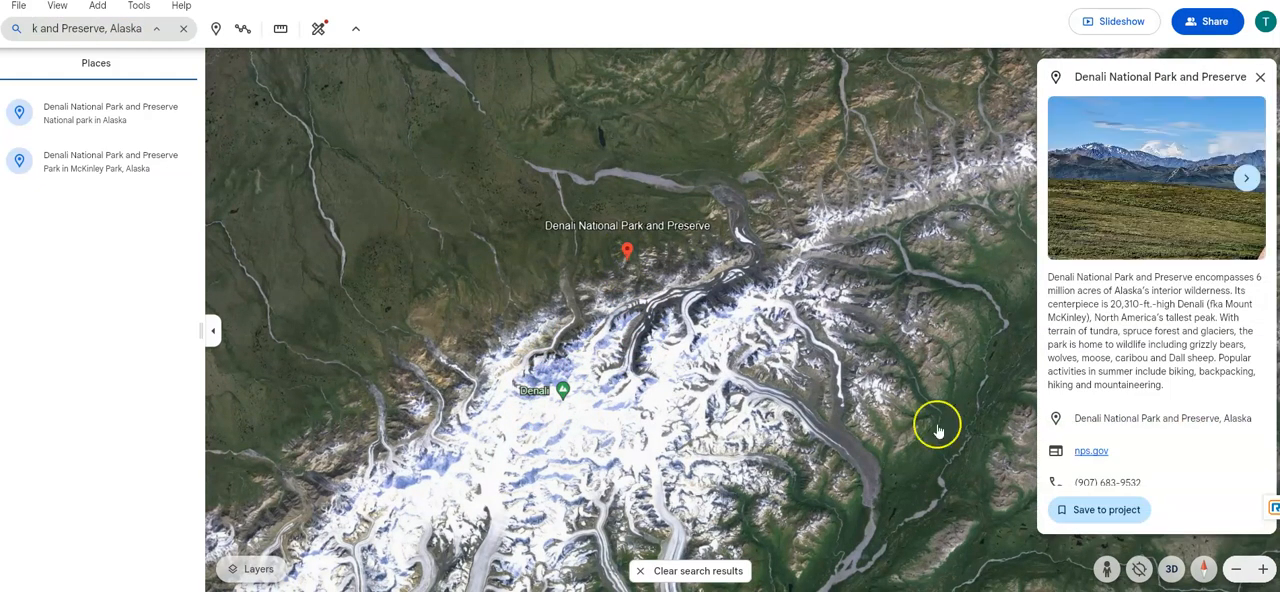
click(1118, 514)
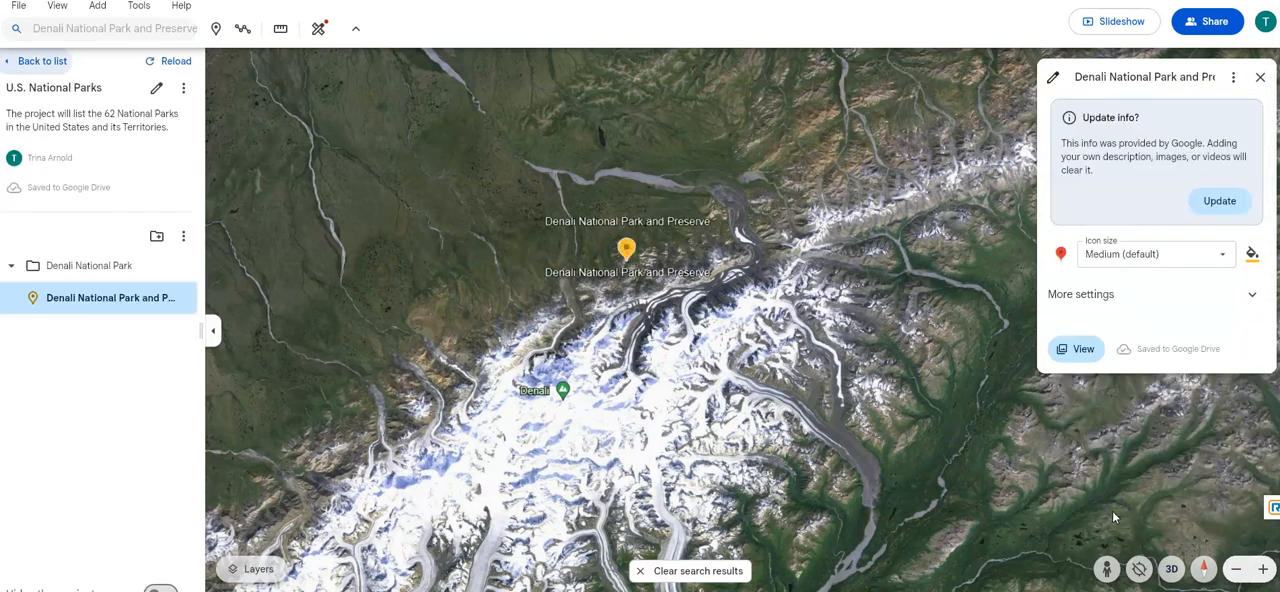
- Switch the saved Denali placemark from Google's information to custom content, and check the available icon sizes without changing the size
mouse_move(183, 297)
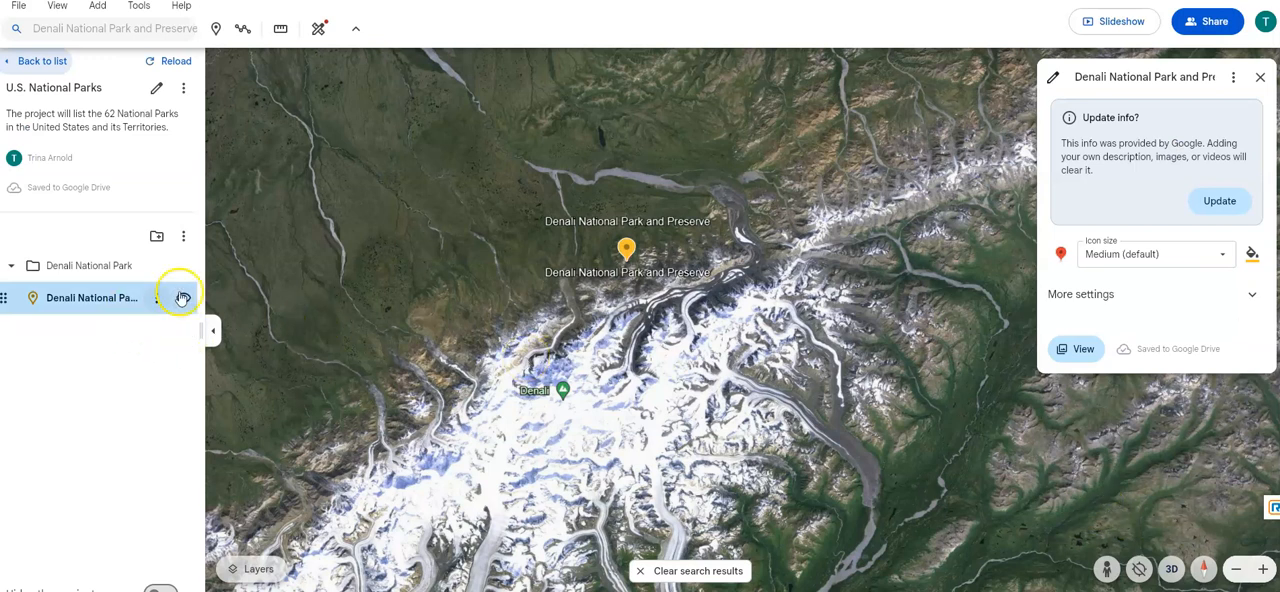
click(1228, 202)
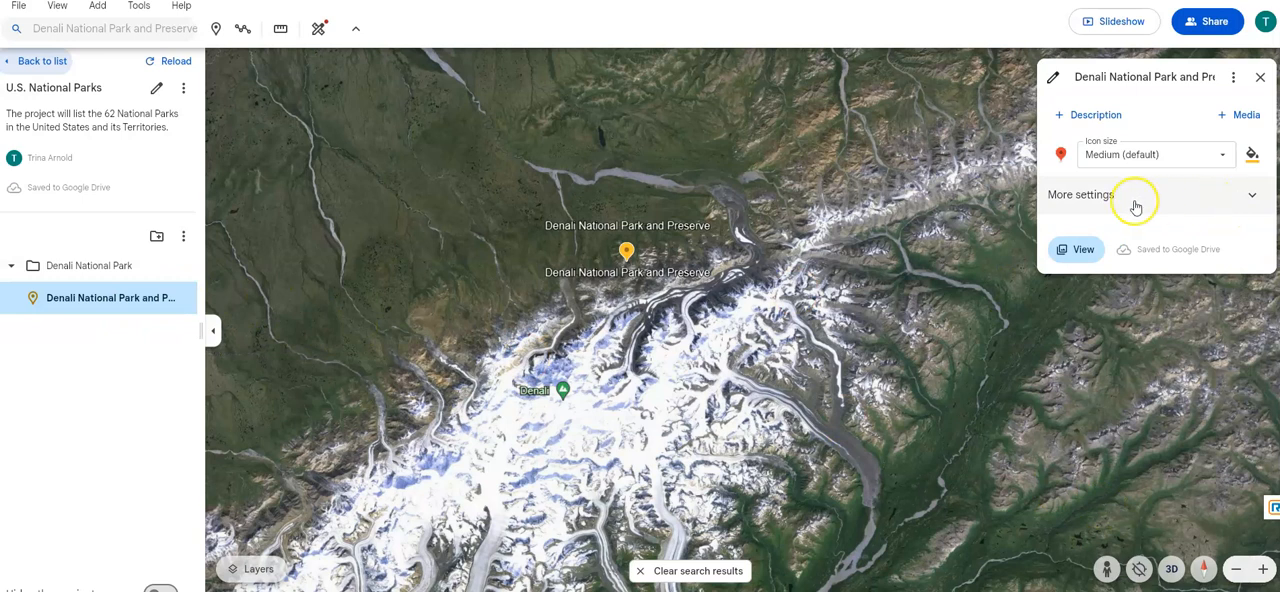
click(1219, 161)
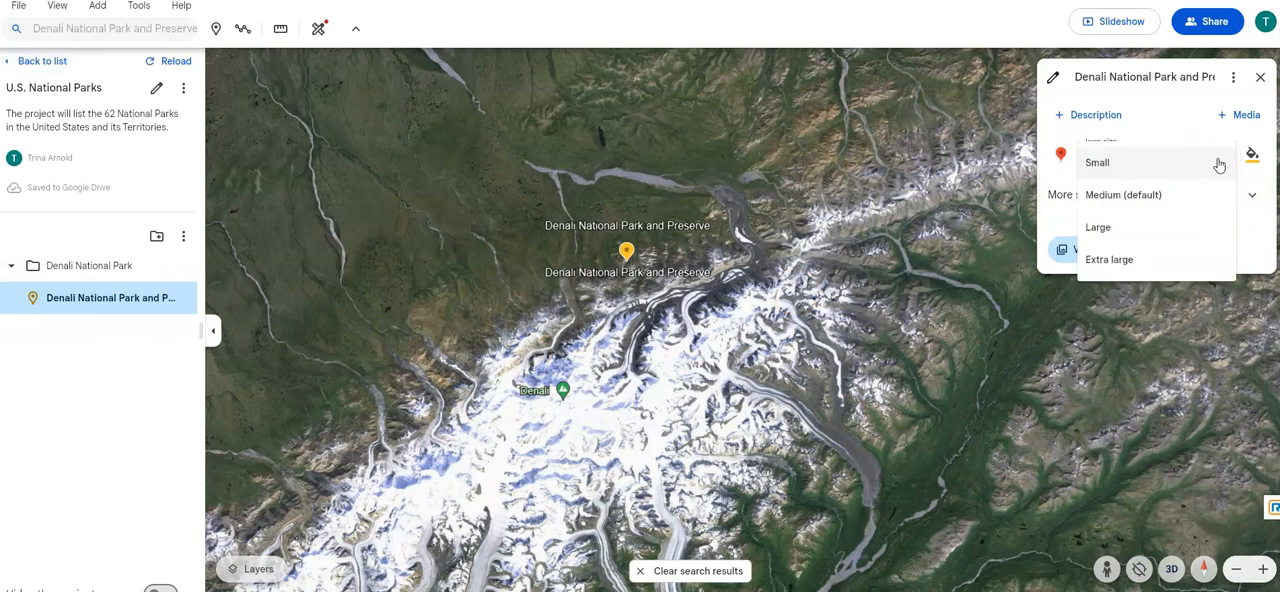
click(1064, 218)
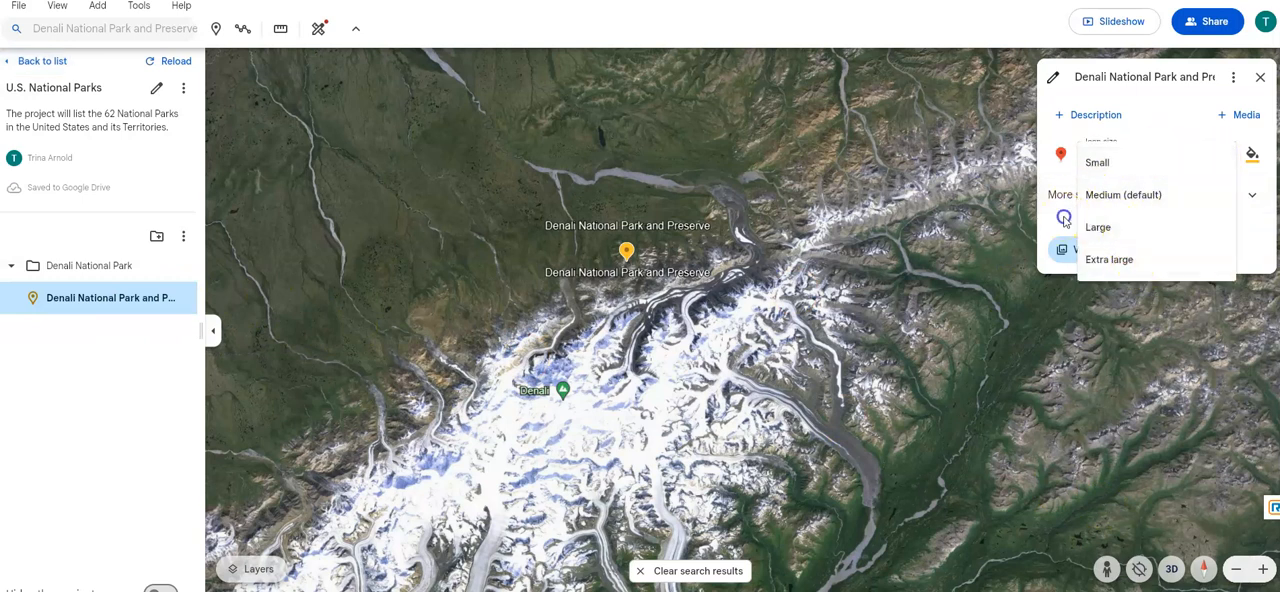
- Open the Denali placemark's description for editing and check the options for adding an image or video
click(1070, 118)
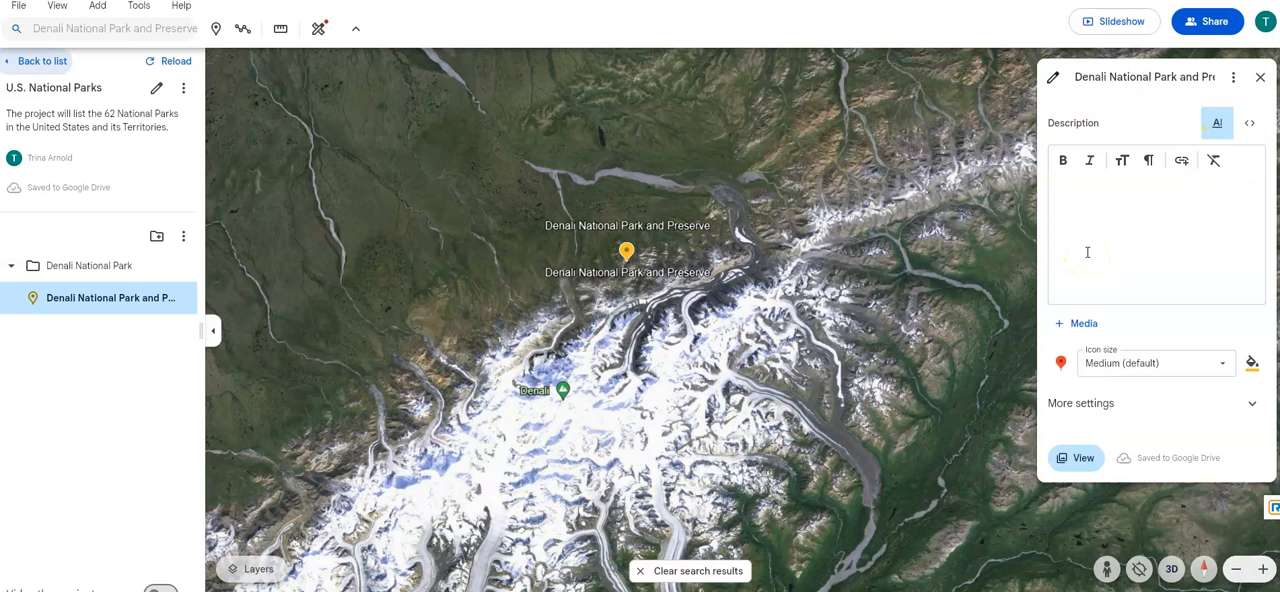
click(1081, 207)
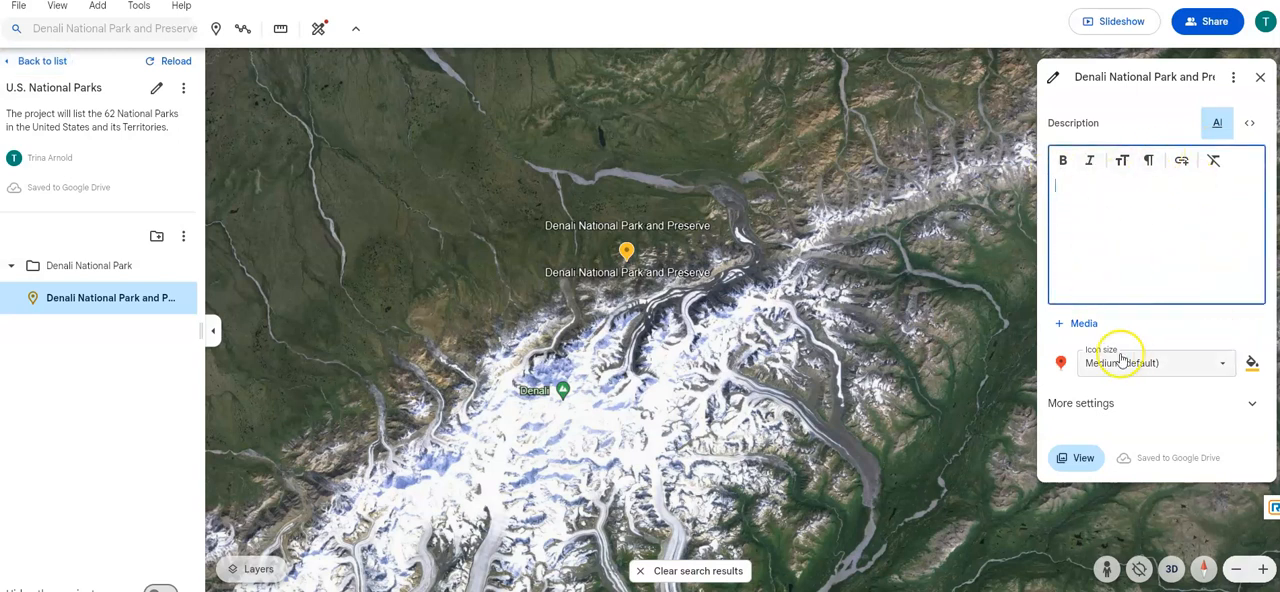
click(1062, 326)
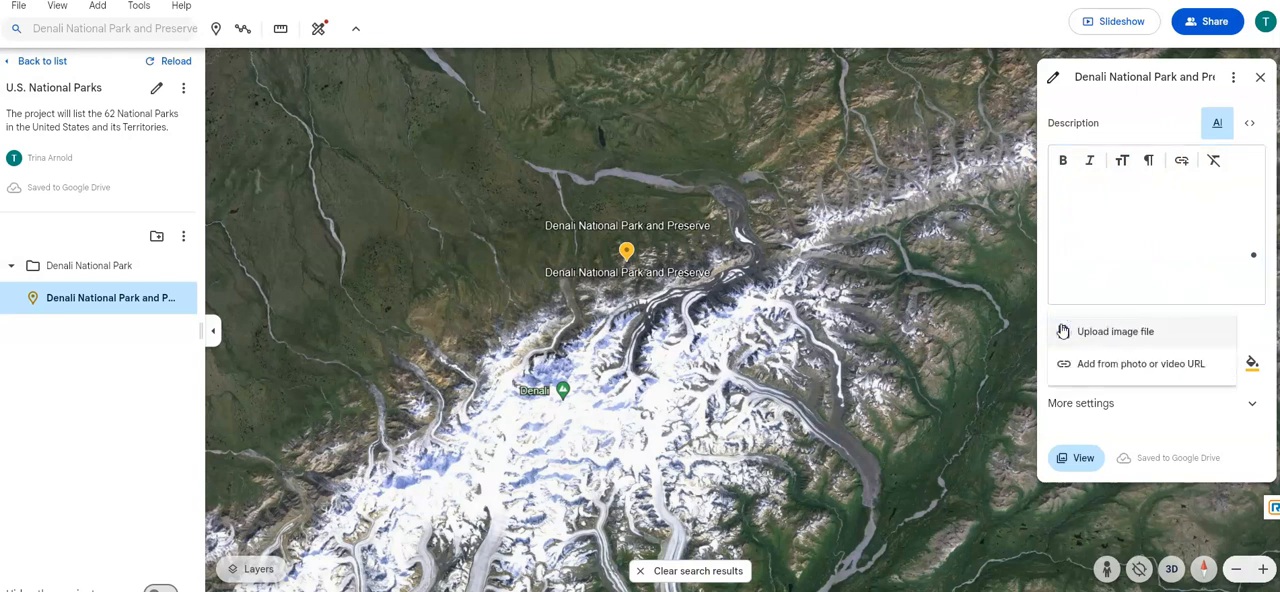
click(1078, 403)
- Expand the Denali placemark's additional settings and review the label style, location, camera view and presentation settings
click(1103, 405)
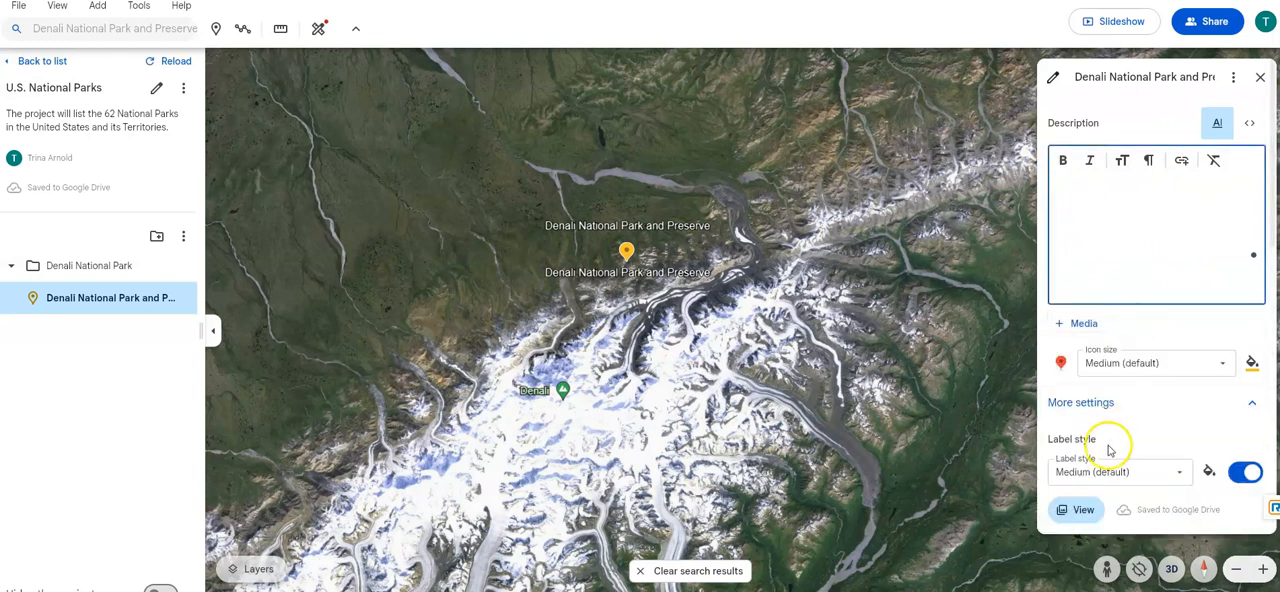
scroll(1108, 440, down, 5)
scroll(1107, 450, down, 2)
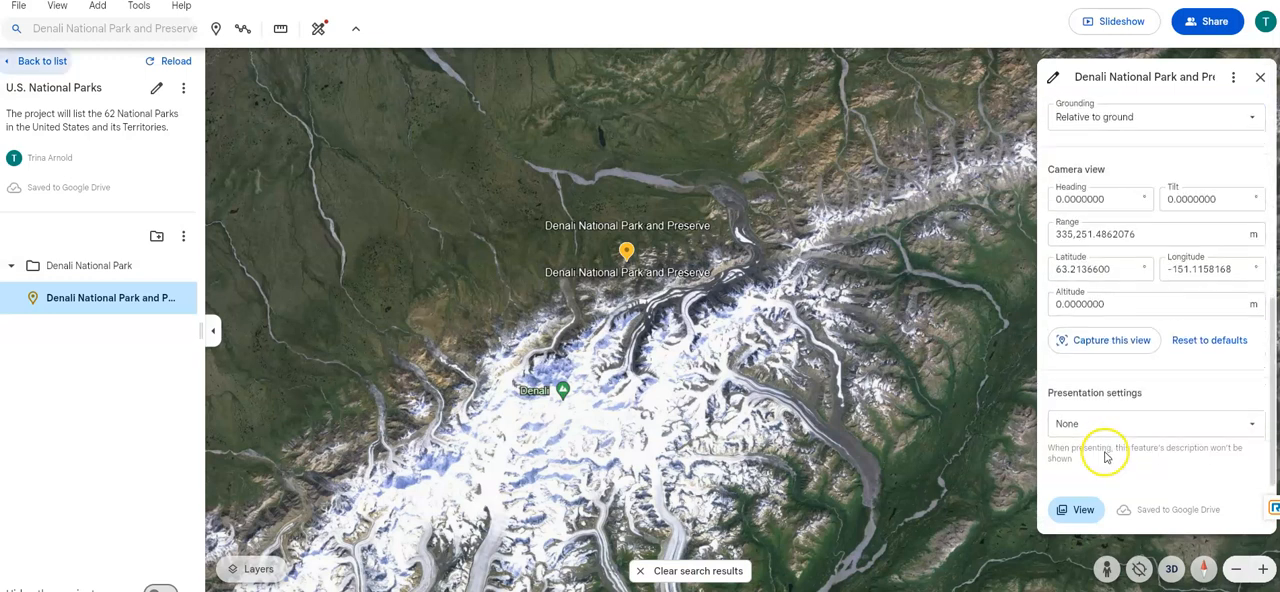
scroll(1104, 447, up, 1)
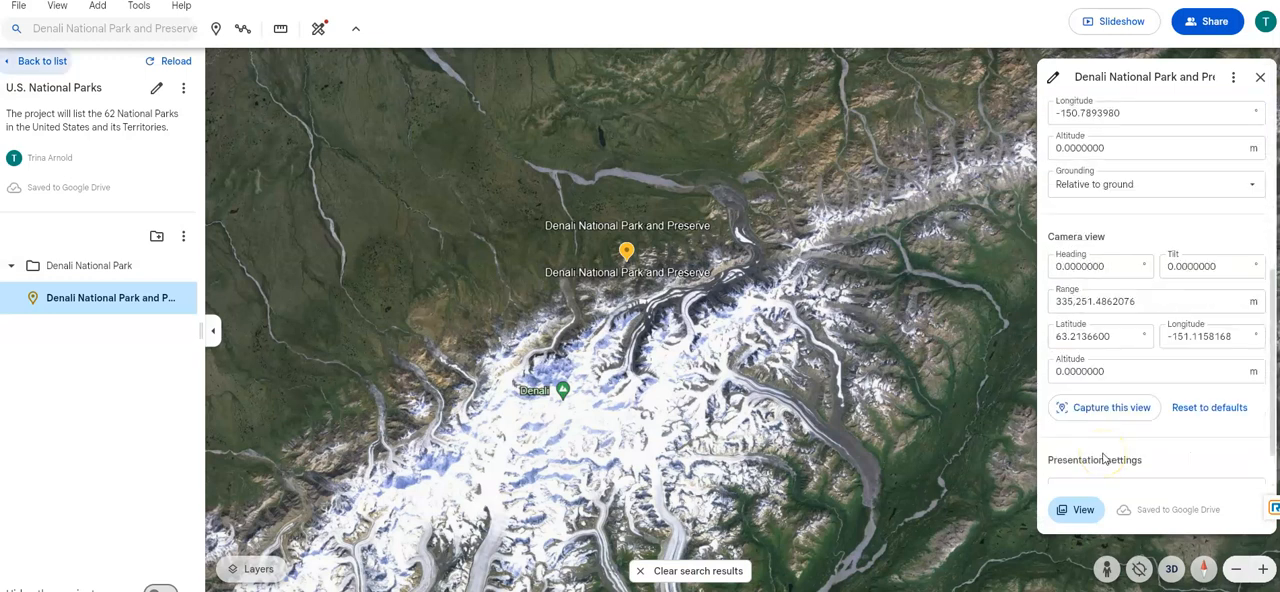
- Set the grounding of the Denali placemark to Absolute
scroll(1131, 451, up, 3)
scroll(1132, 456, down, 2)
scroll(1132, 458, down, 1)
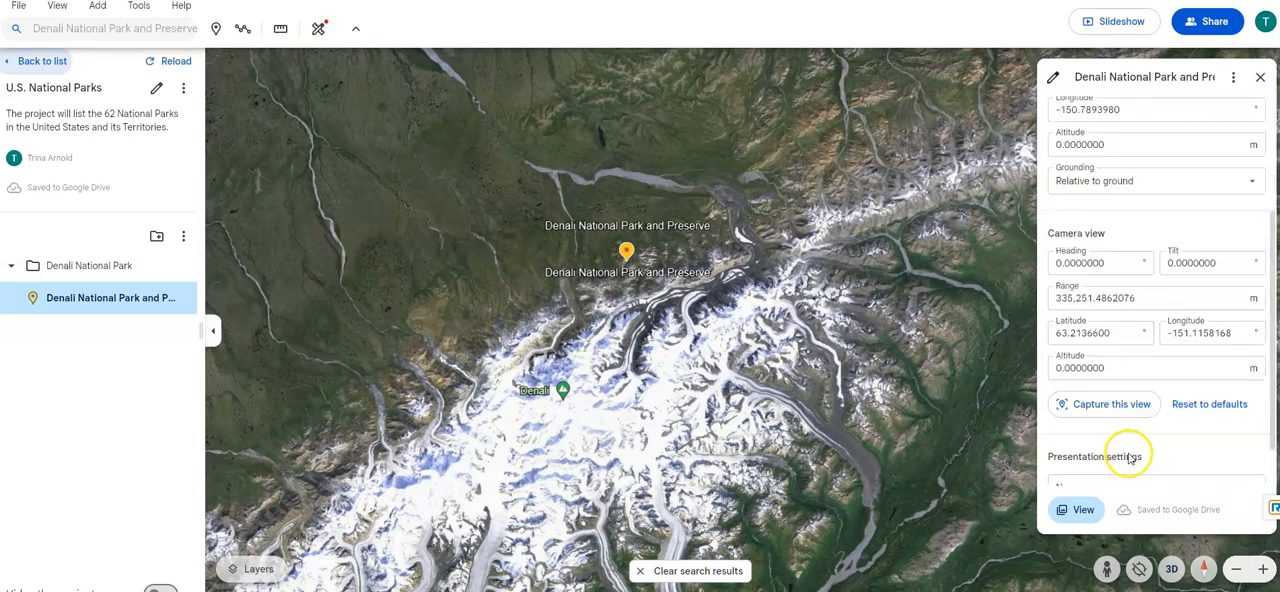
click(1113, 372)
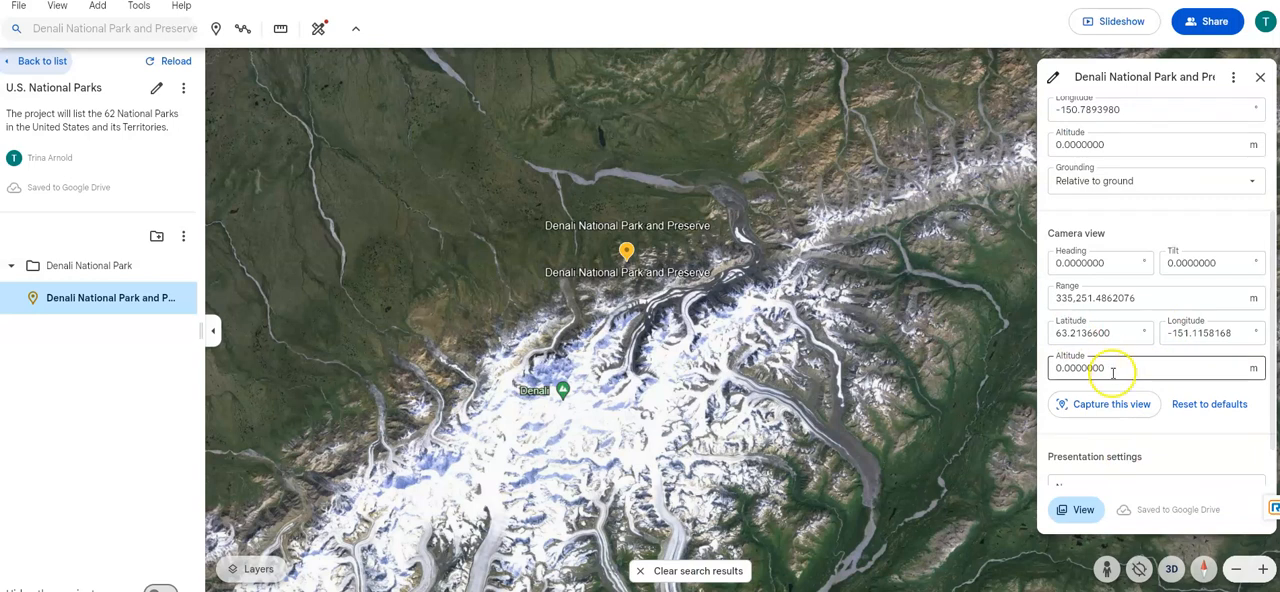
click(1166, 184)
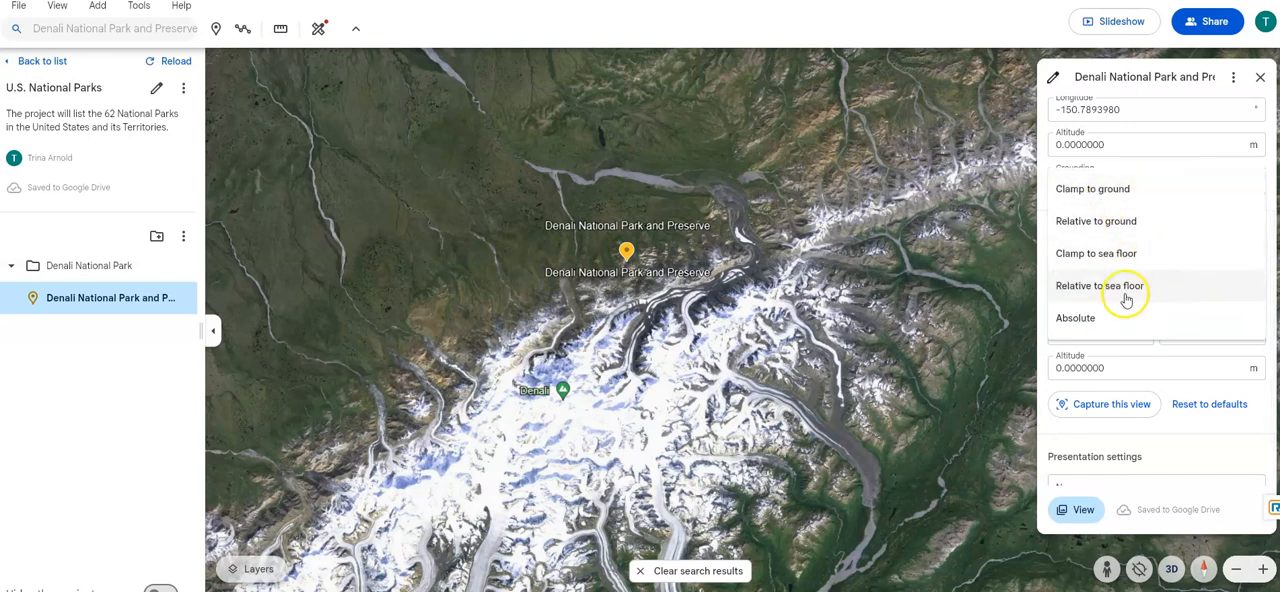
click(1105, 318)
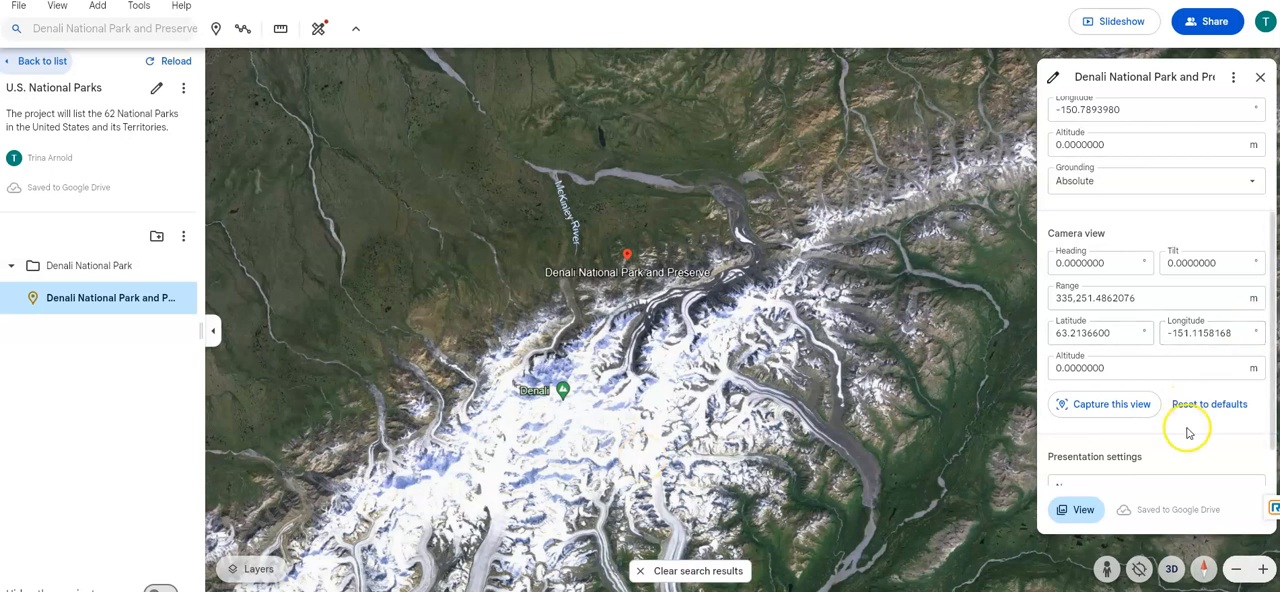
- Set the Denali placemark's presentation setting to Large panel and close its settings
scroll(1187, 420, down, 1)
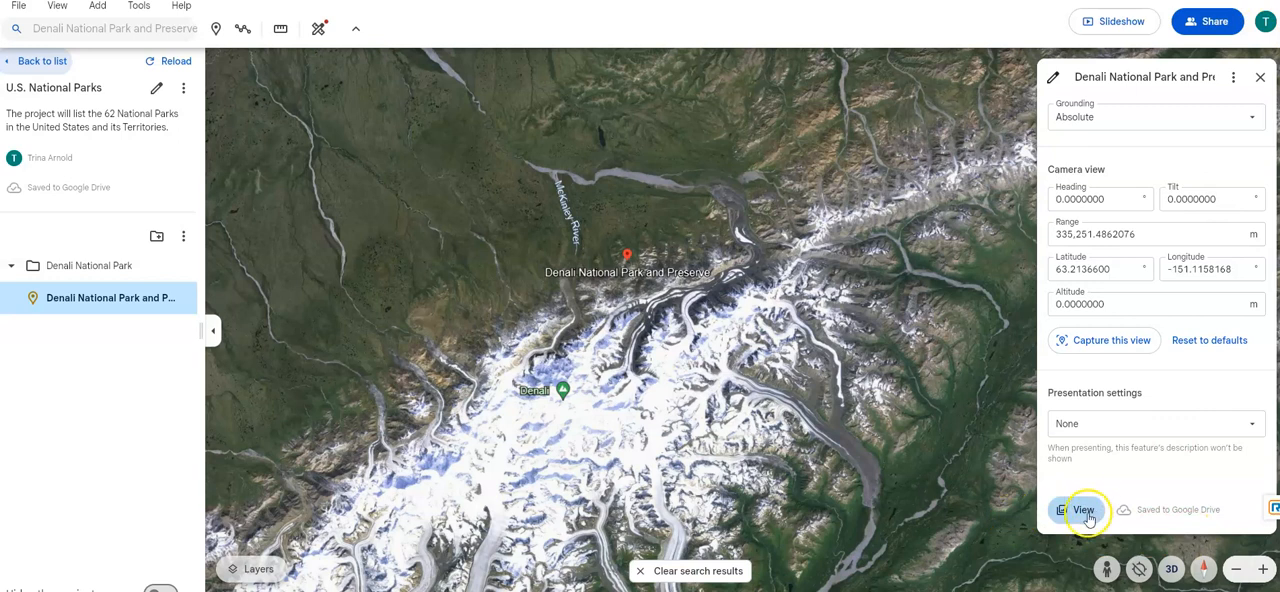
click(1108, 426)
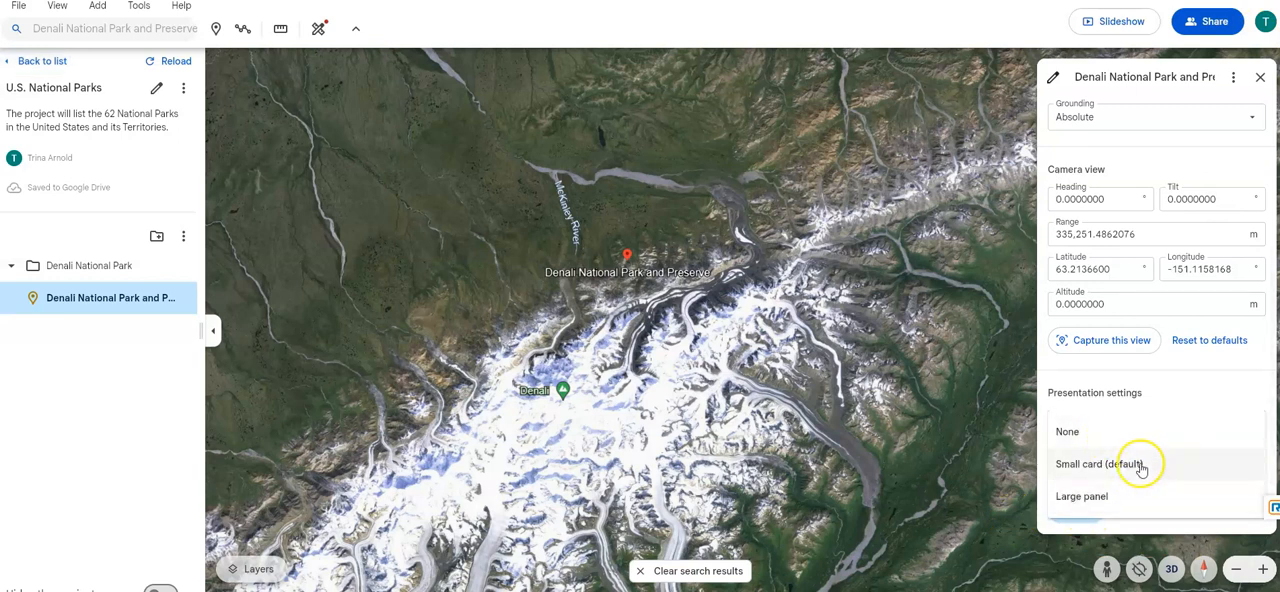
click(1085, 500)
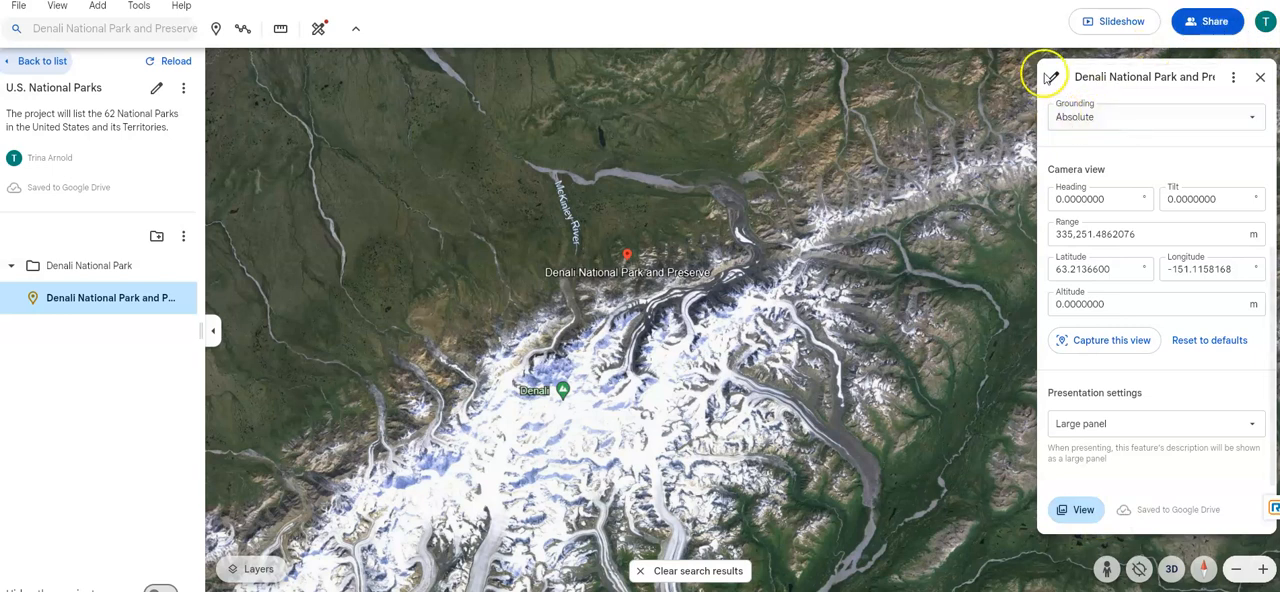
click(1259, 77)
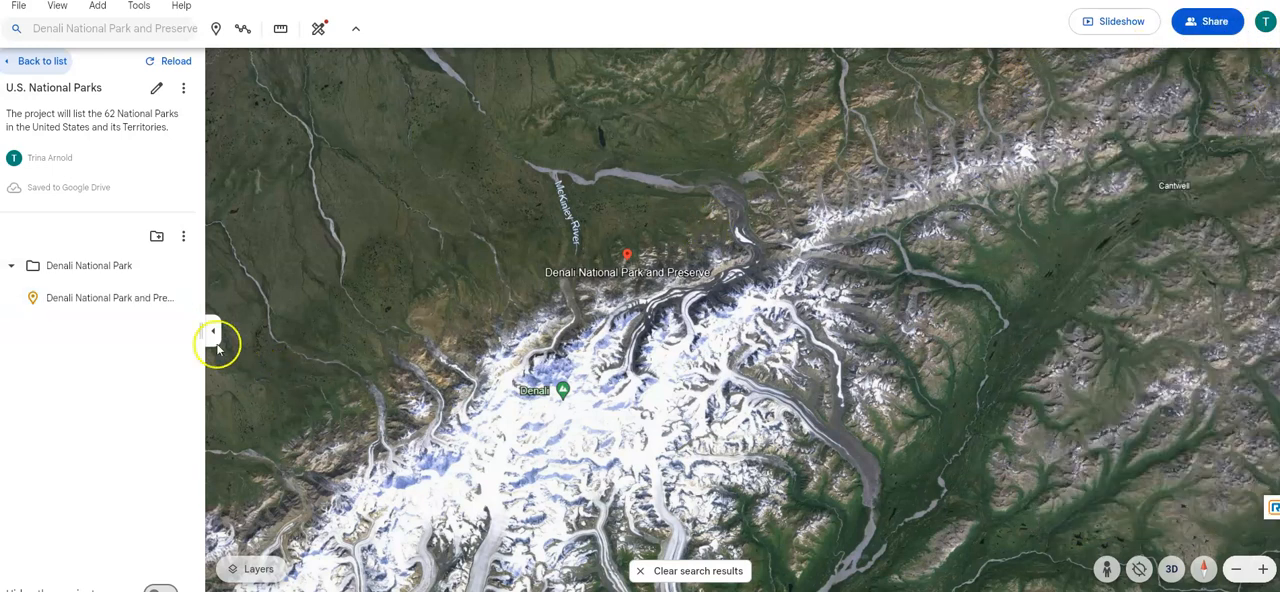
- Rename the Denali National Park folder to United States National Parks and close its settings
click(149, 298)
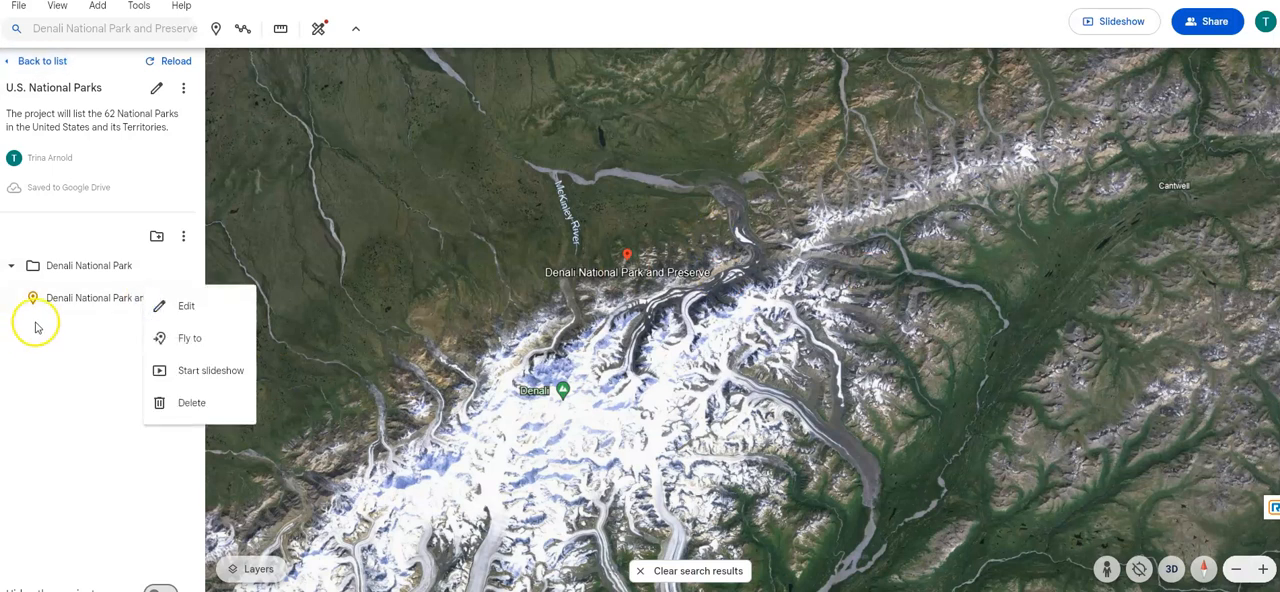
click(55, 265)
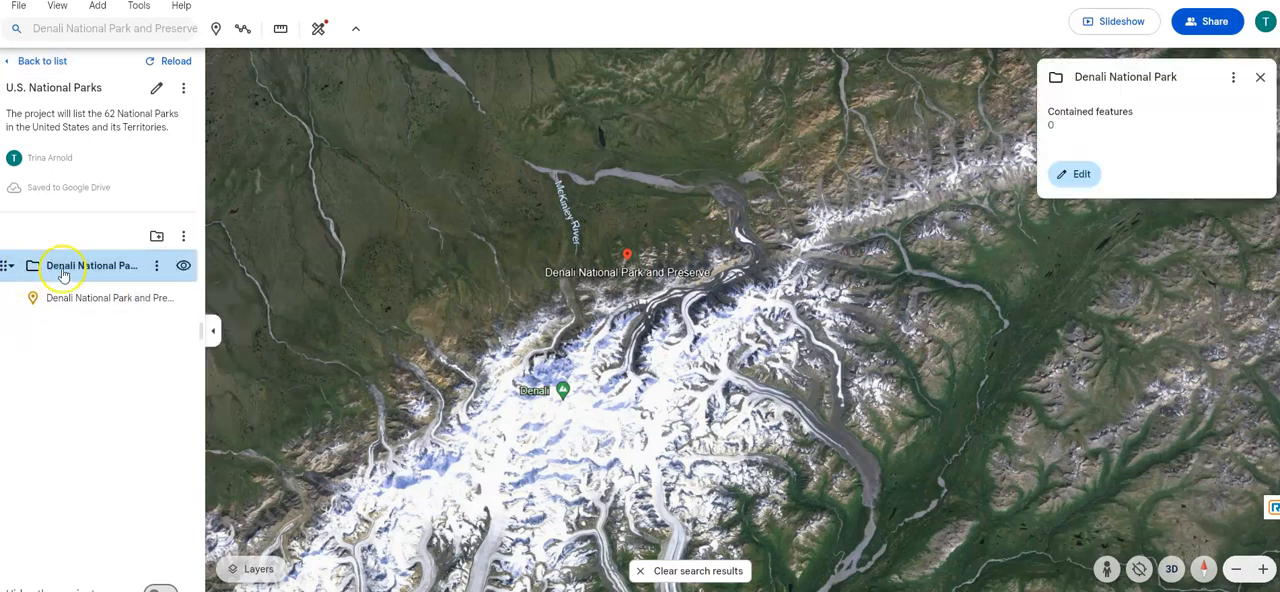
click(1068, 175)
double_click(1090, 77)
text(United Sta)
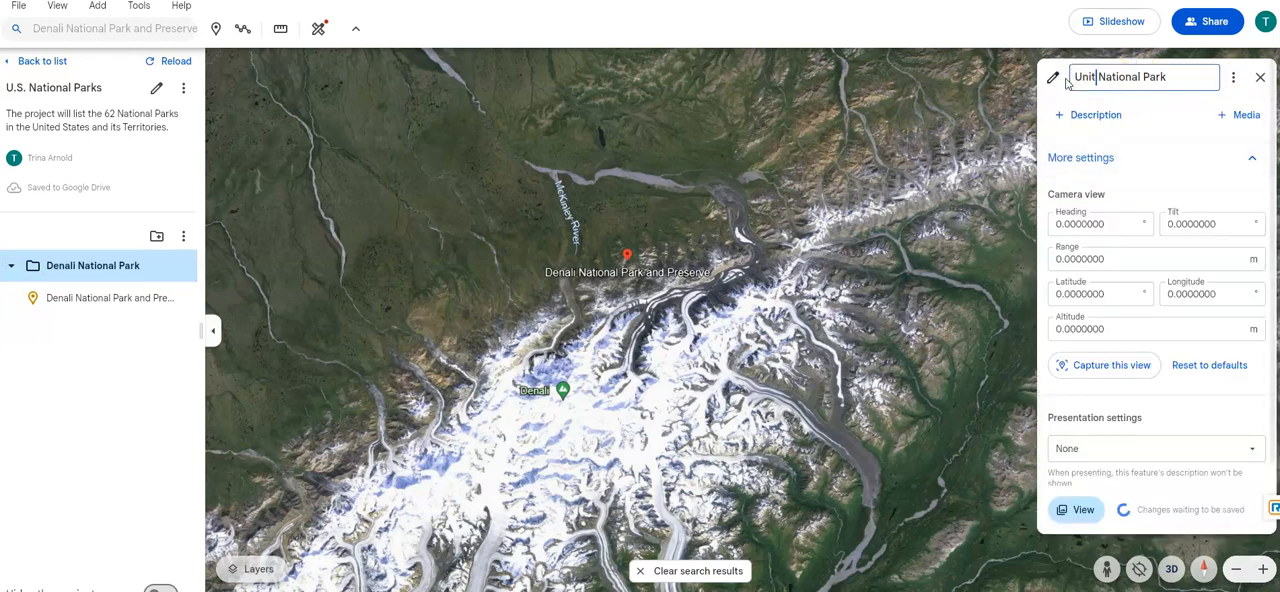
text(tes)
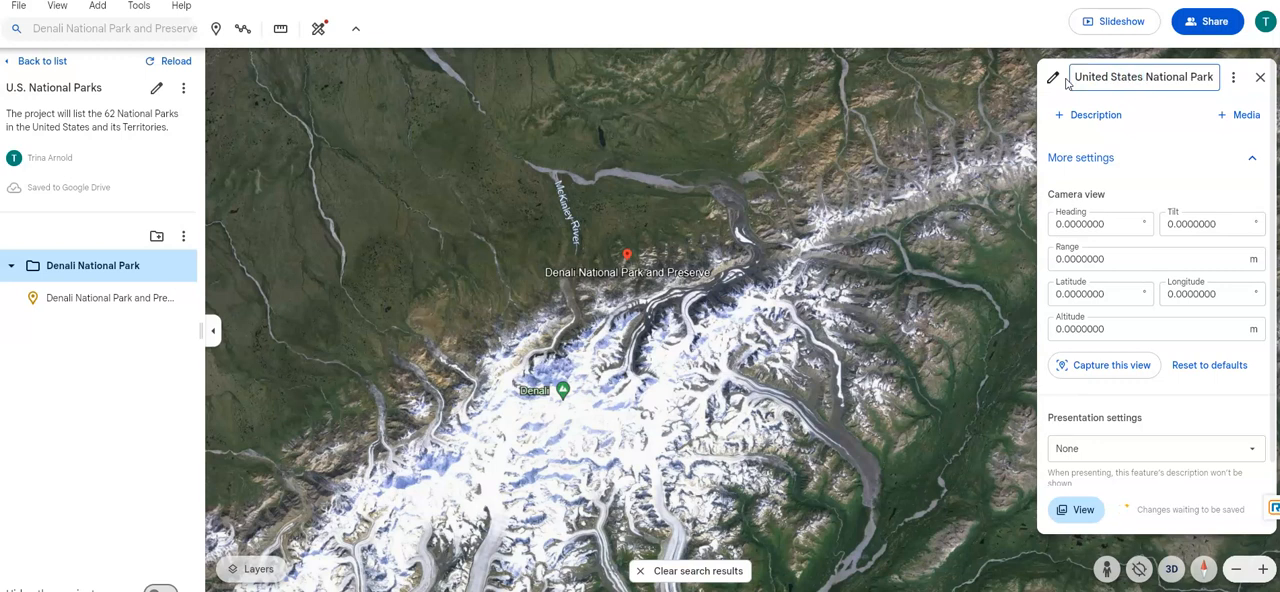
click(1214, 78)
text(s)
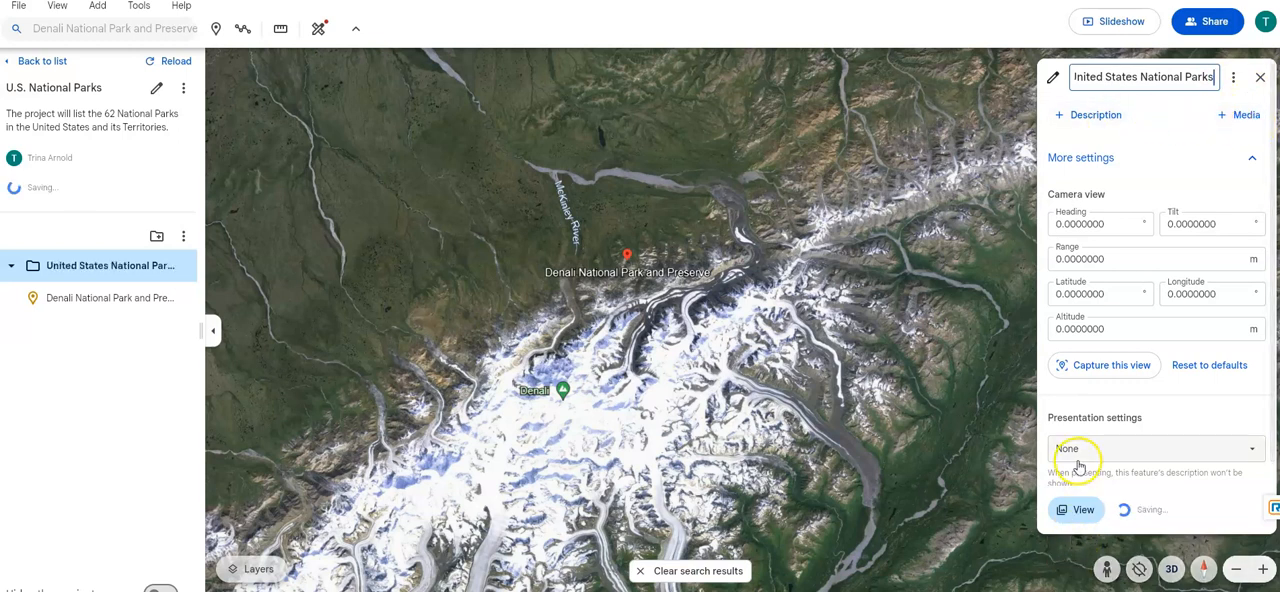
scroll(1110, 450, down, 1)
scroll(1128, 441, up, 1)
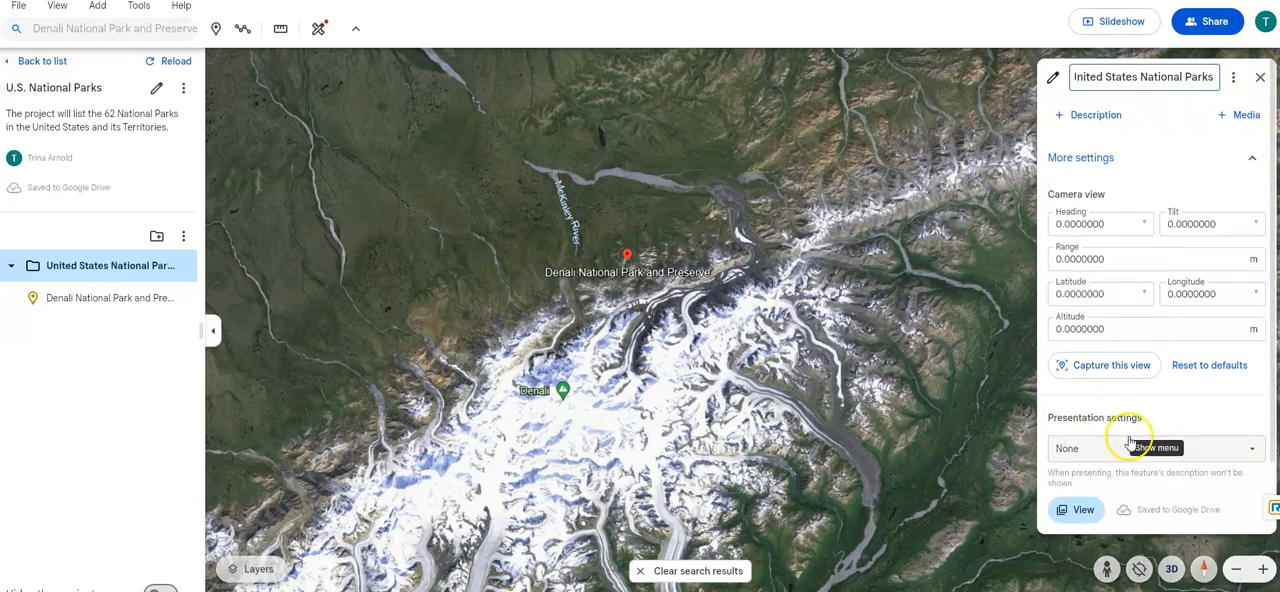
click(1260, 77)
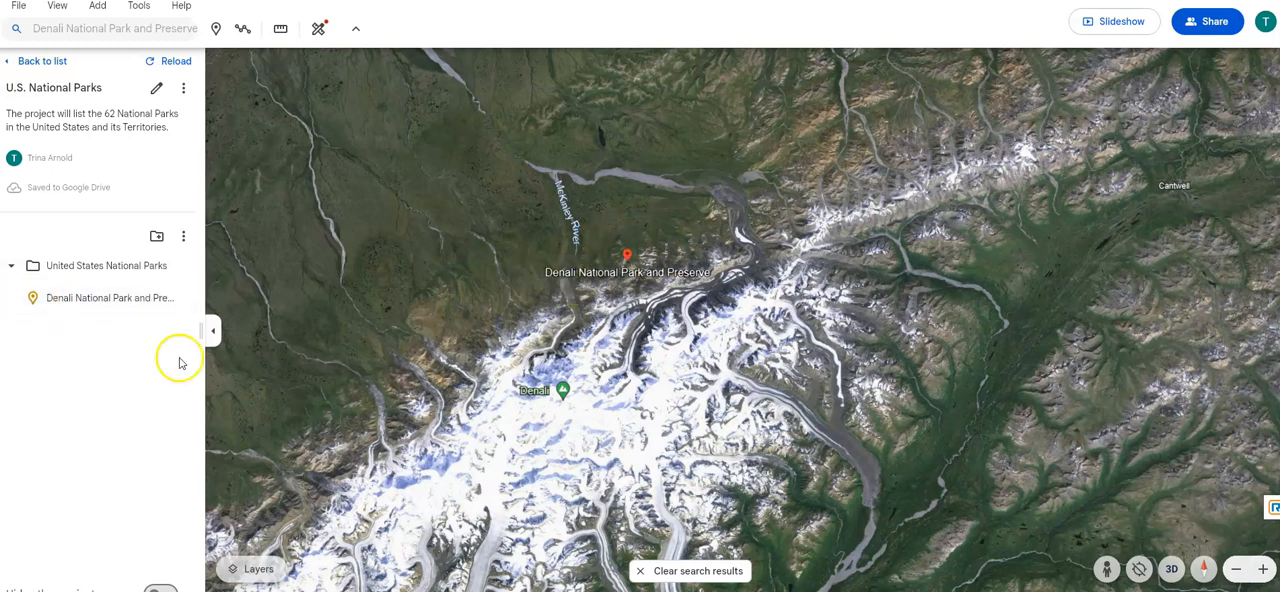
- Search for "tes of the Arctic" and save the resulting Arctic place to the project
click(78, 28)
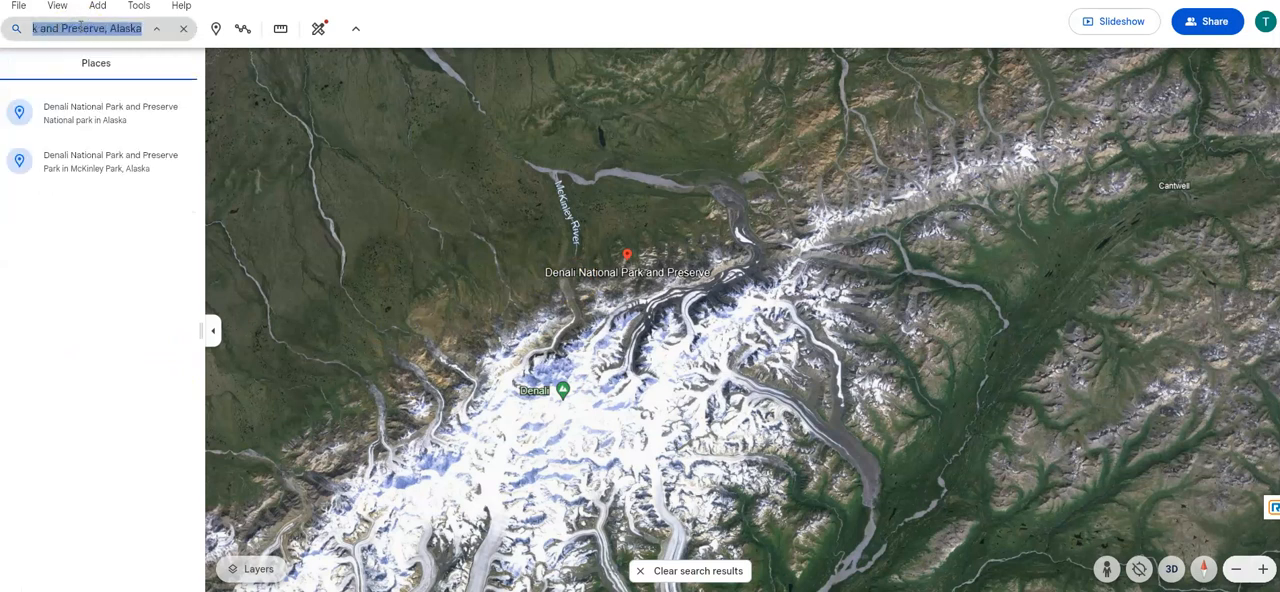
text(tes of the )
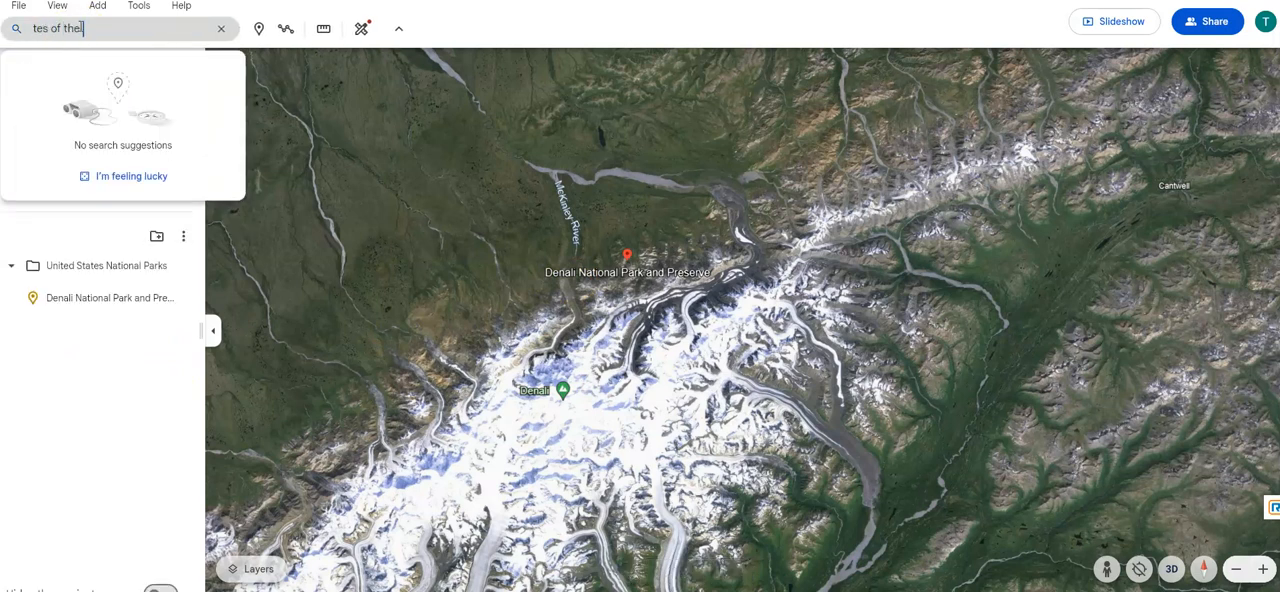
text(Arctic)
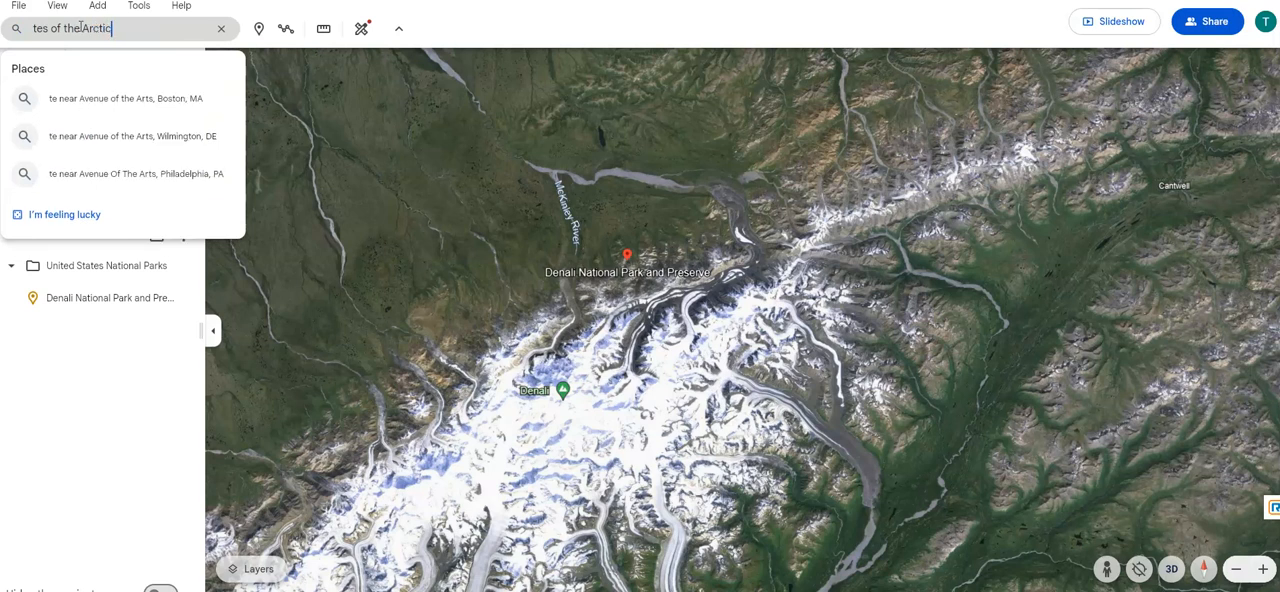
key(Return)
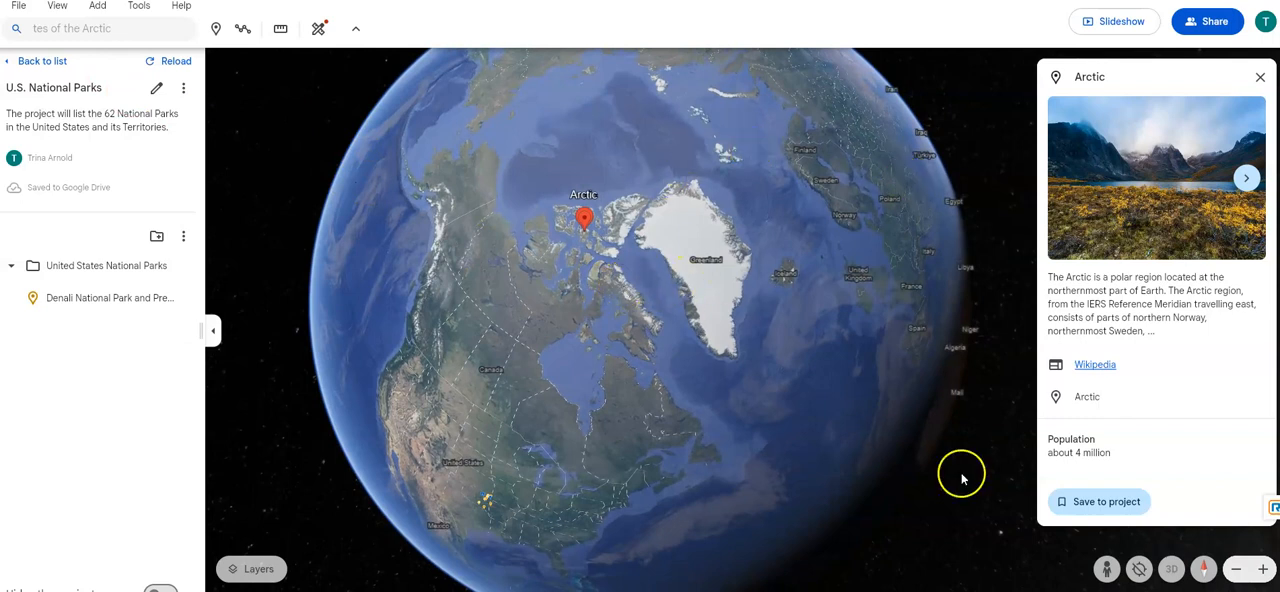
click(1108, 502)
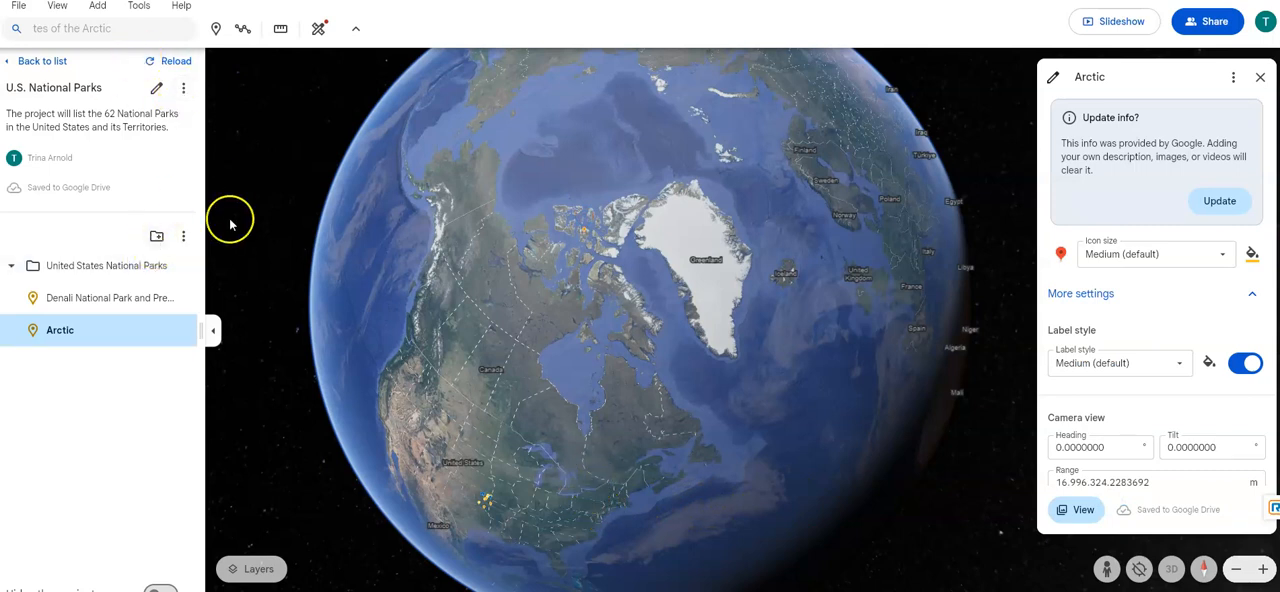
- Search for "glacier bay", open Glacier Bay National Park and Preserve, Alaska, and save it to the project
click(78, 30)
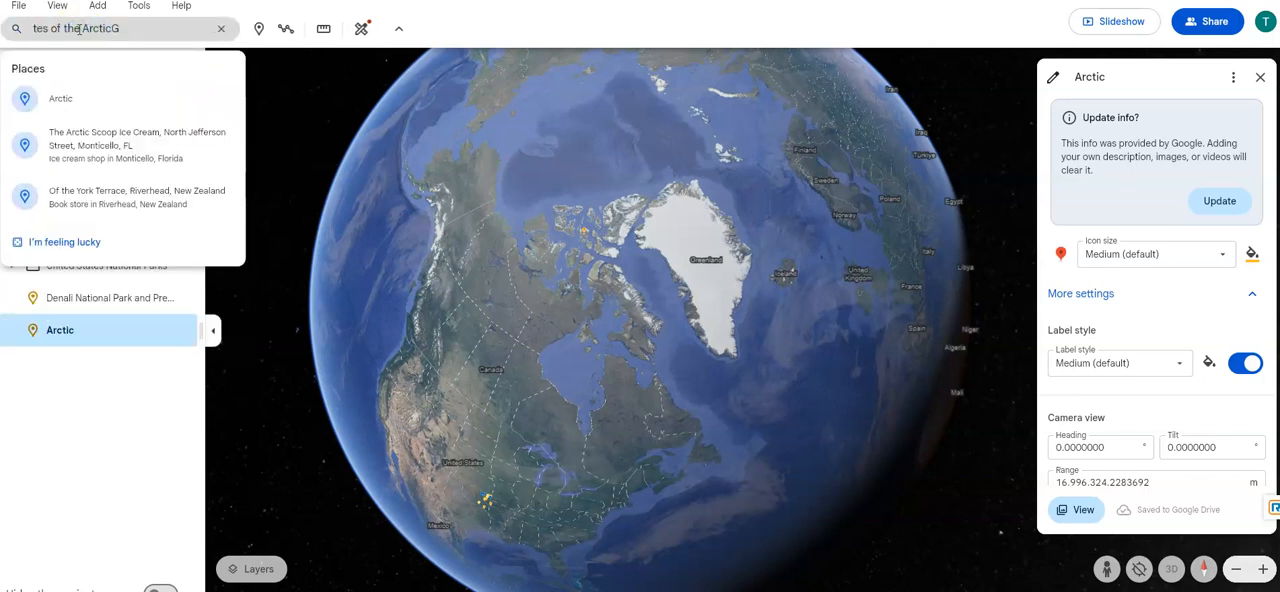
text(Glacier)
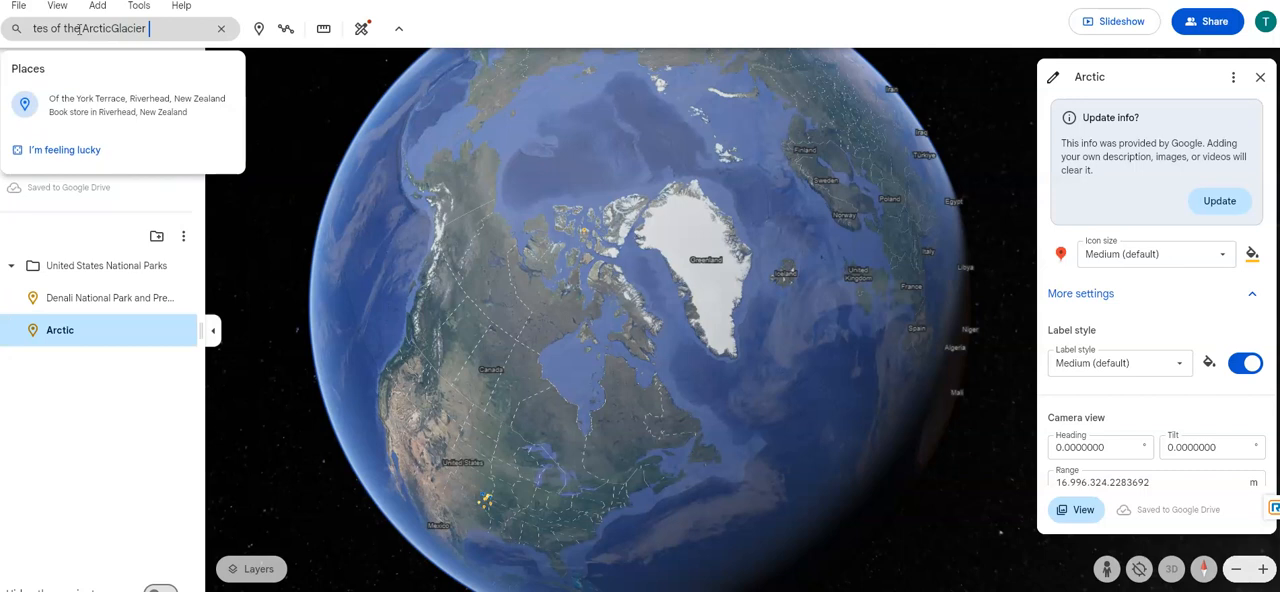
key(BackSpace)
key(BackSpace)
key(BackSpace)
key(BackSpace)
key(BackSpace)
key(BackSpace)
key(BackSpace)
key(BackSpace)
key(BackSpace)
key(BackSpace)
key(BackSpace)
key(BackSpace)
key(BackSpace)
key(BackSpace)
key(BackSpace)
key(BackSpace)
key(BackSpace)
key(BackSpace)
key(BackSpace)
key(BackSpace)
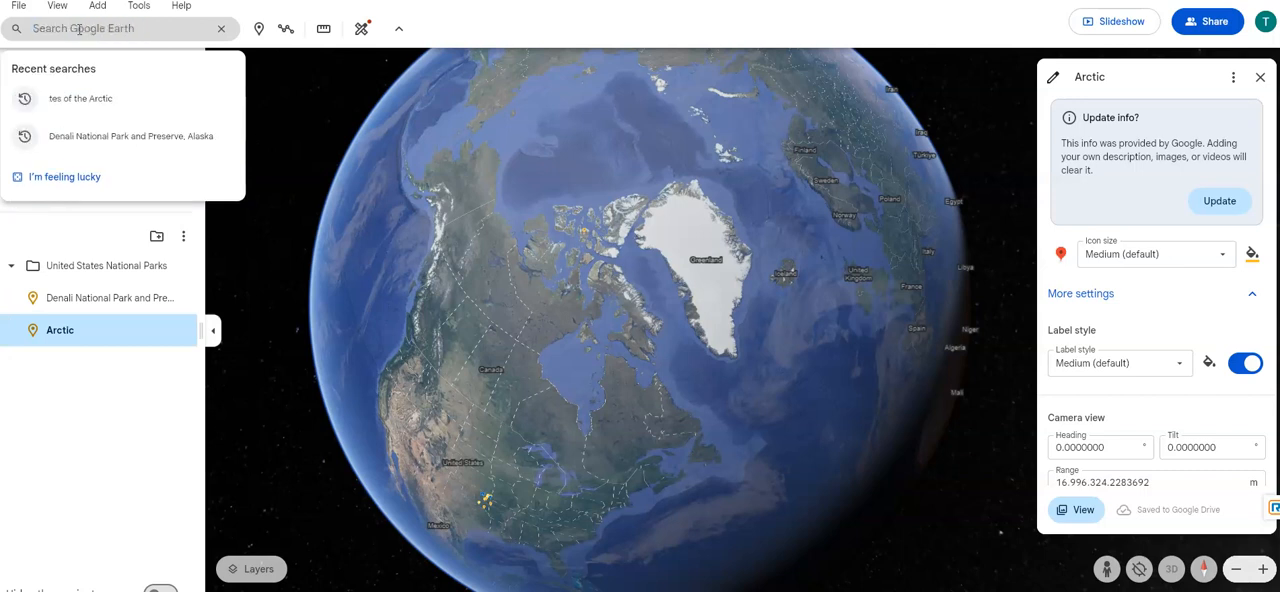
text(glaci)
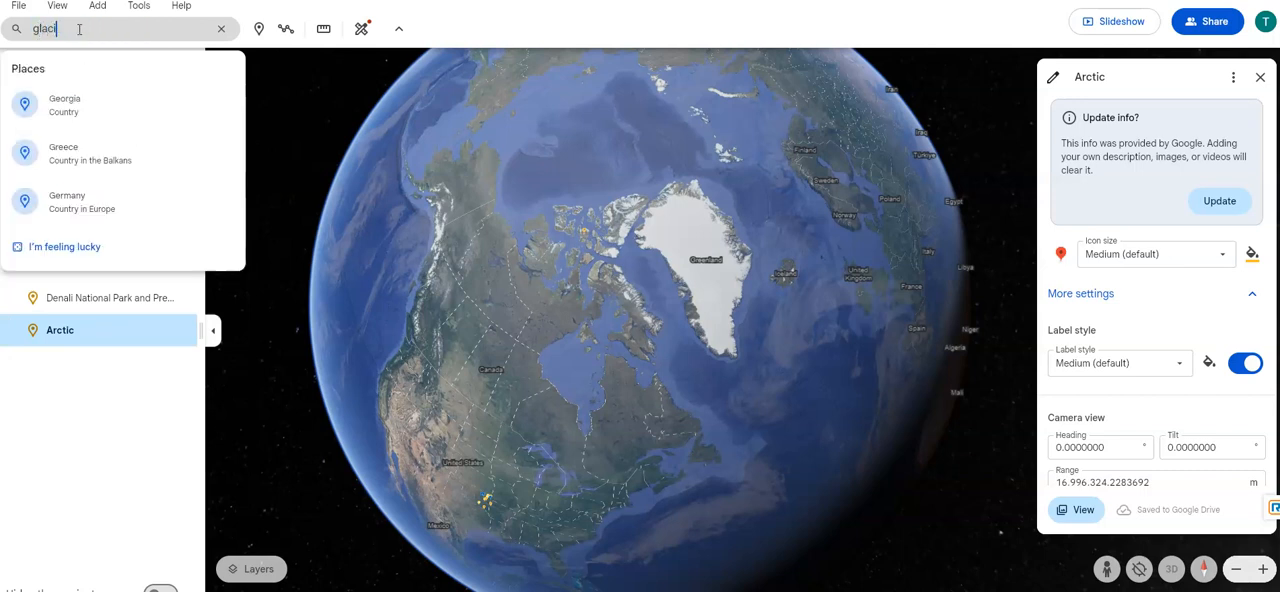
text(er ba)
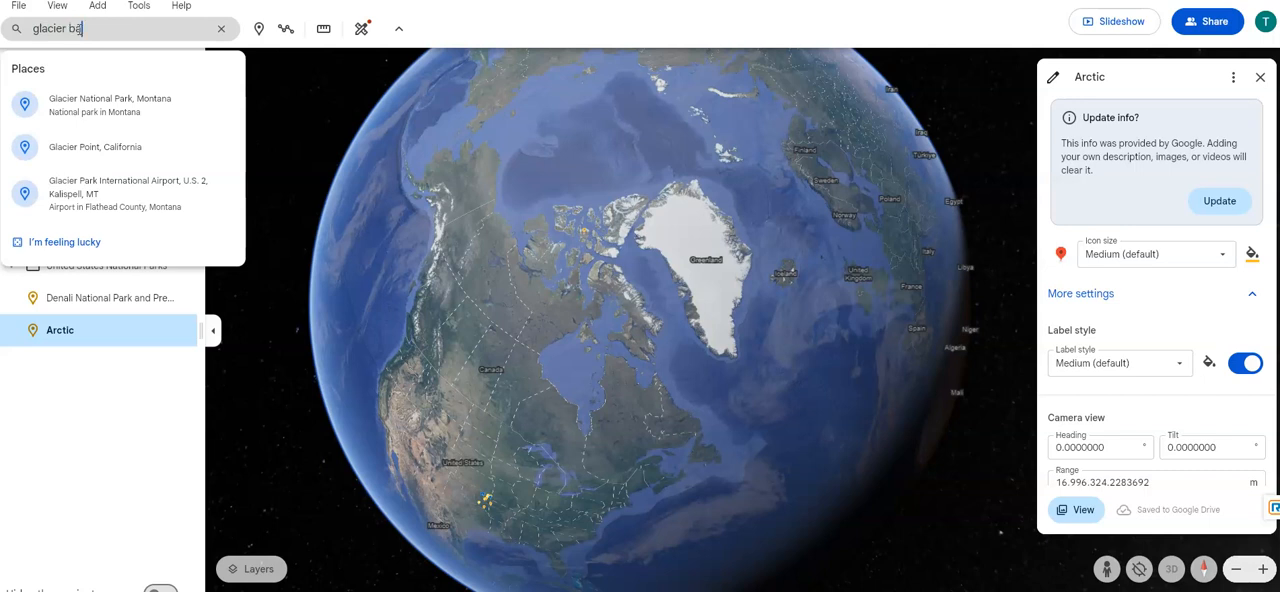
text(y)
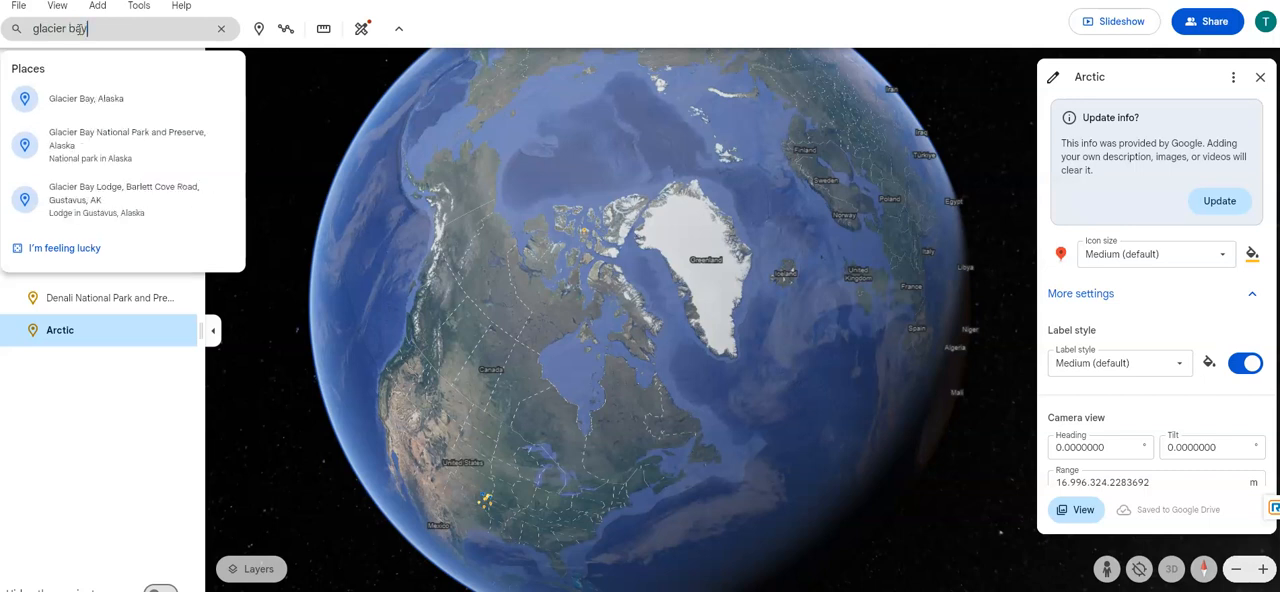
click(78, 145)
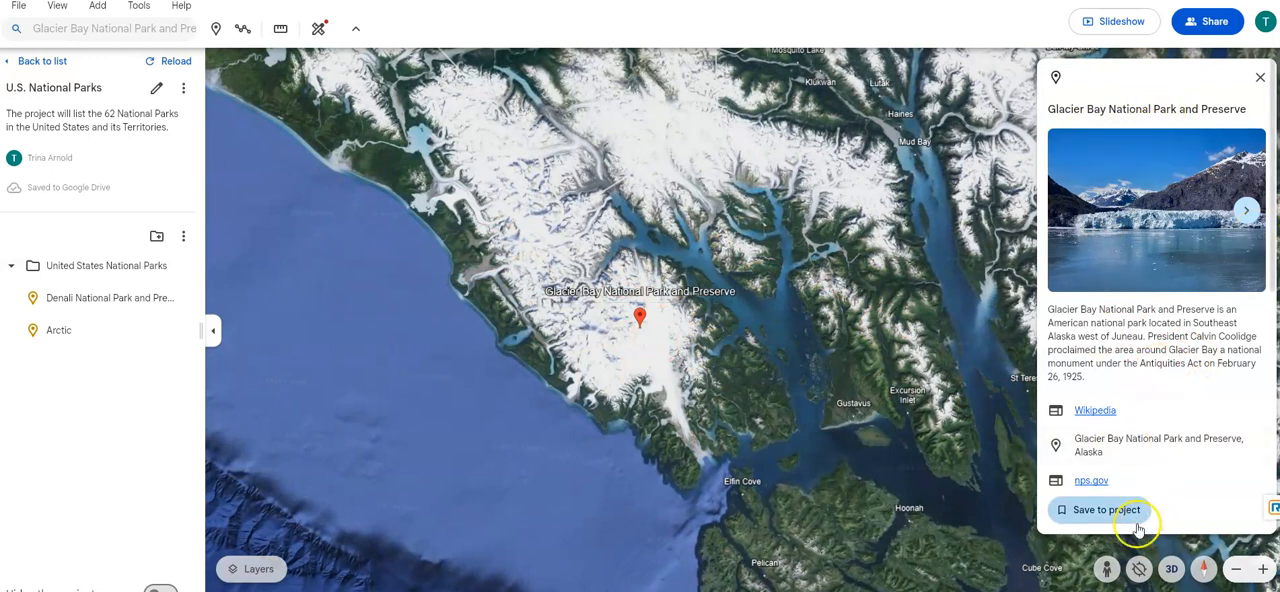
click(1108, 510)
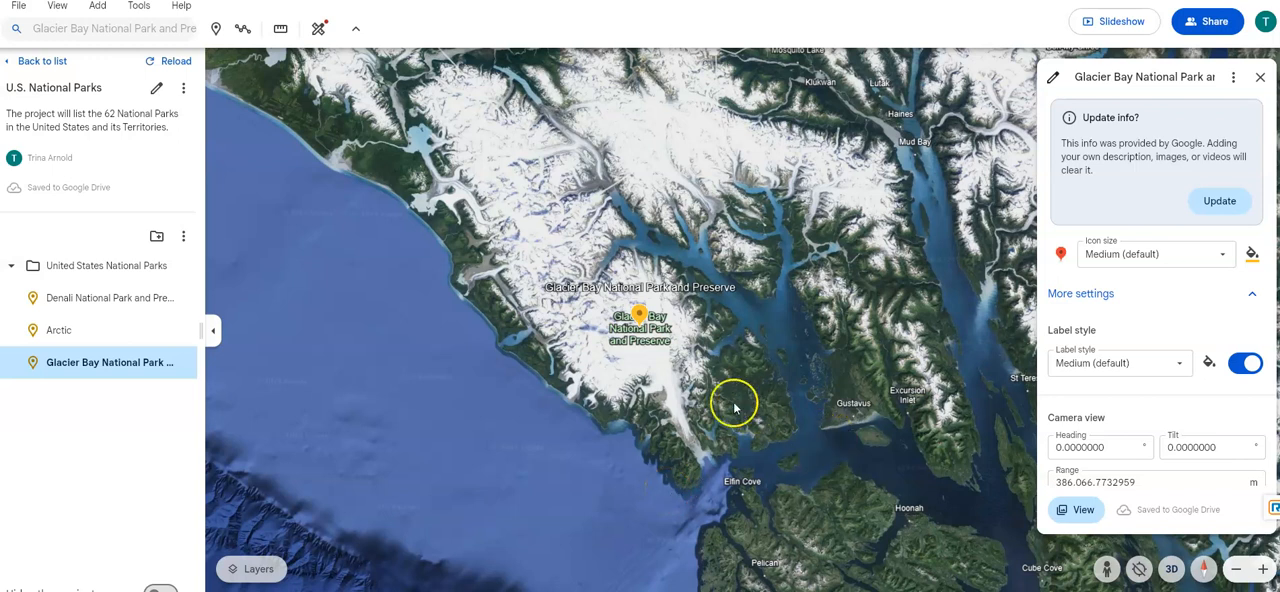
- Examine the terrain and coastline around the Glacier Bay National Park and Preserve placemark on the map
scroll(701, 420, down, 1)
scroll(701, 420, down, 1)
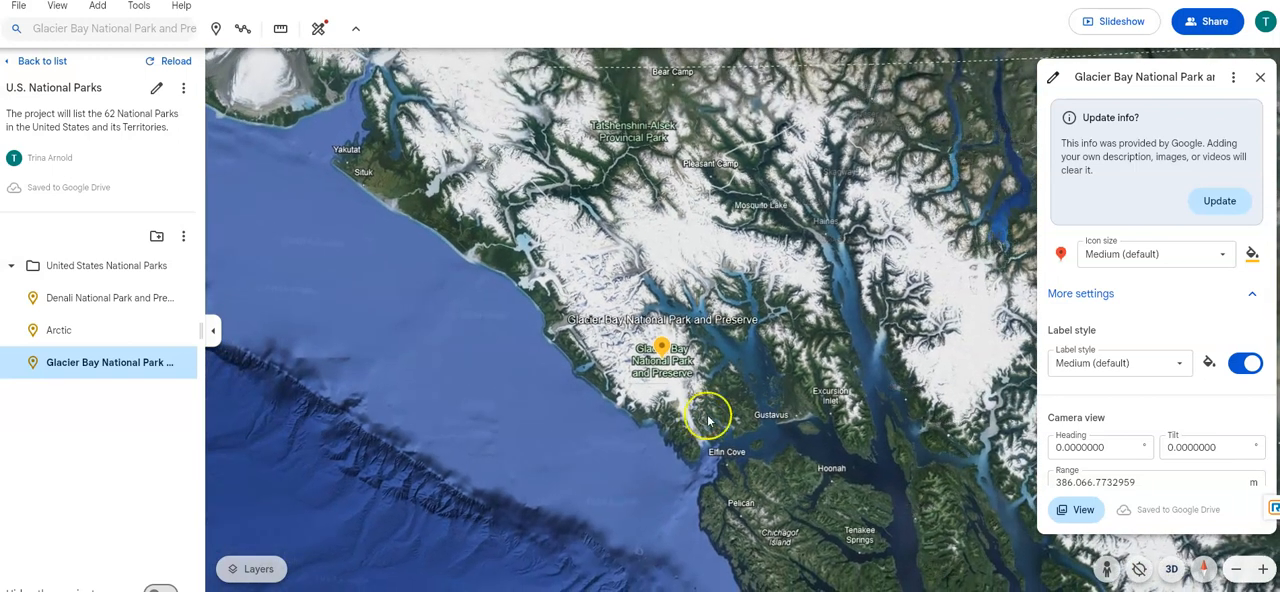
scroll(755, 463, down, 2)
drag(755, 463, 737, 440)
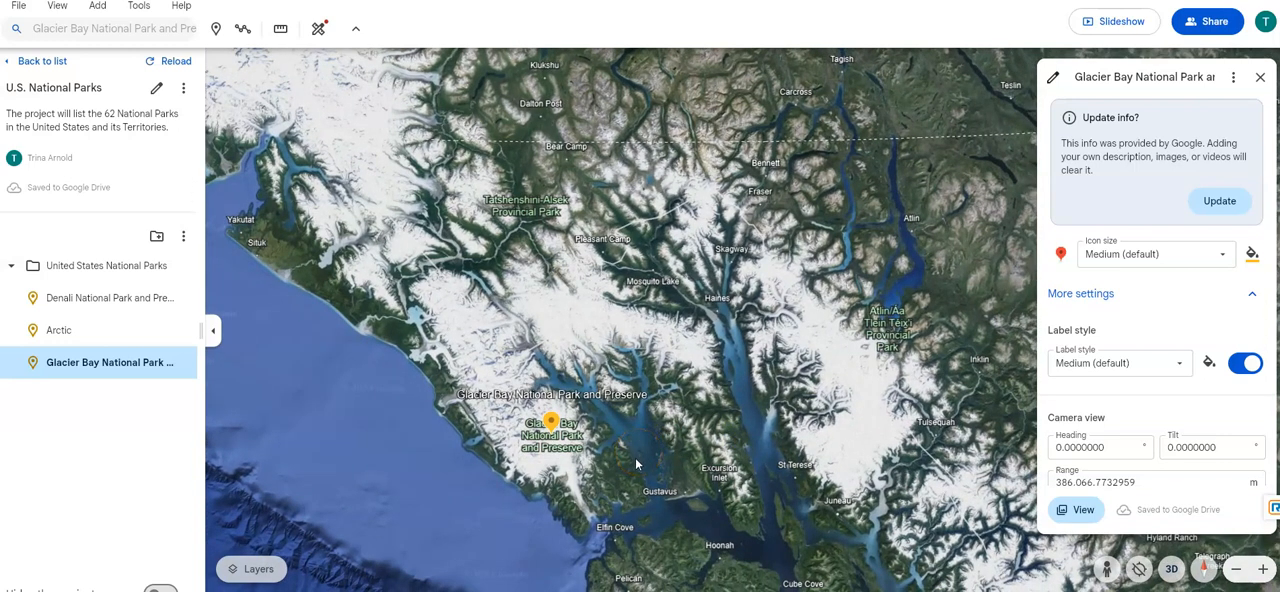
scroll(606, 465, up, 2)
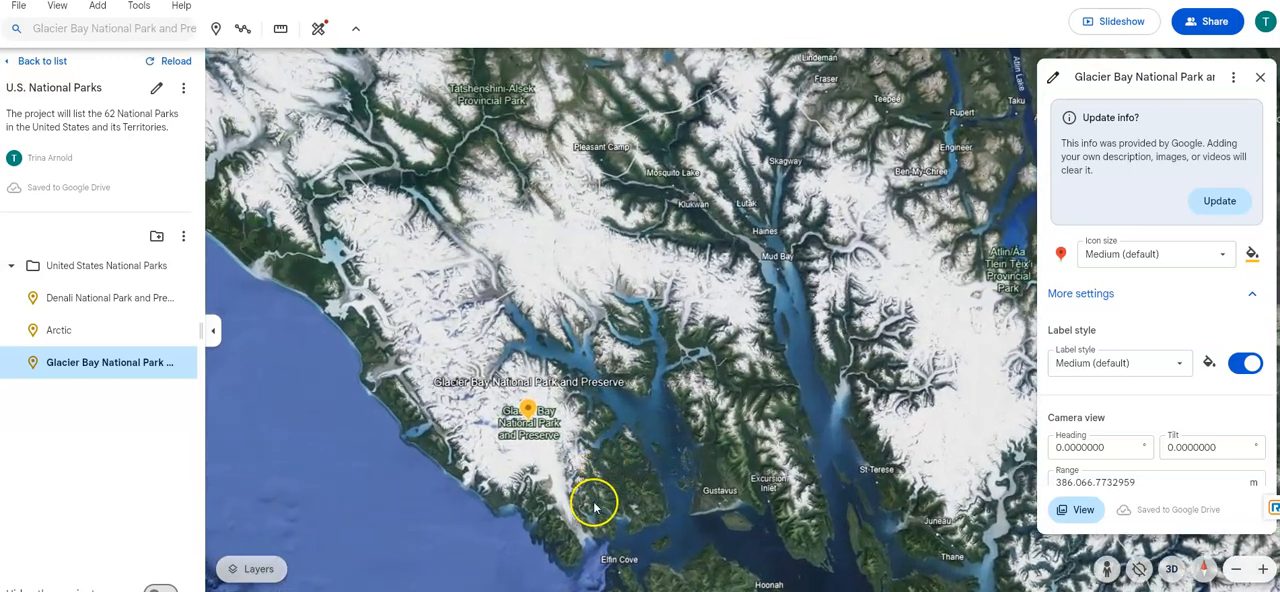
scroll(594, 507, up, 1)
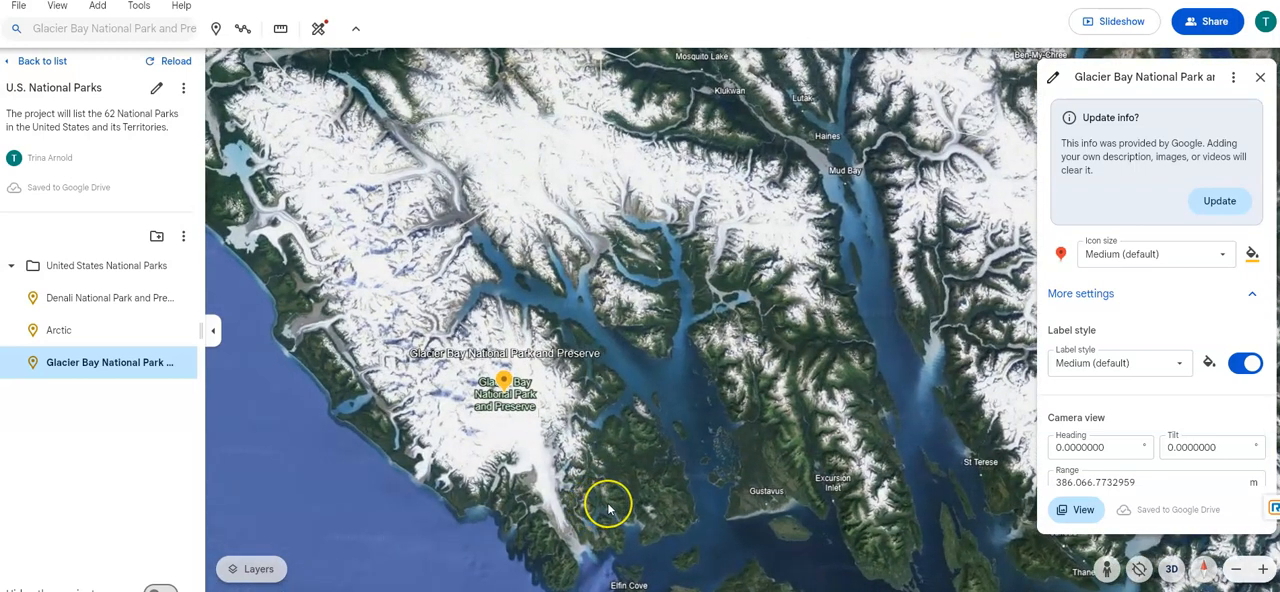
scroll(607, 502, up, 2)
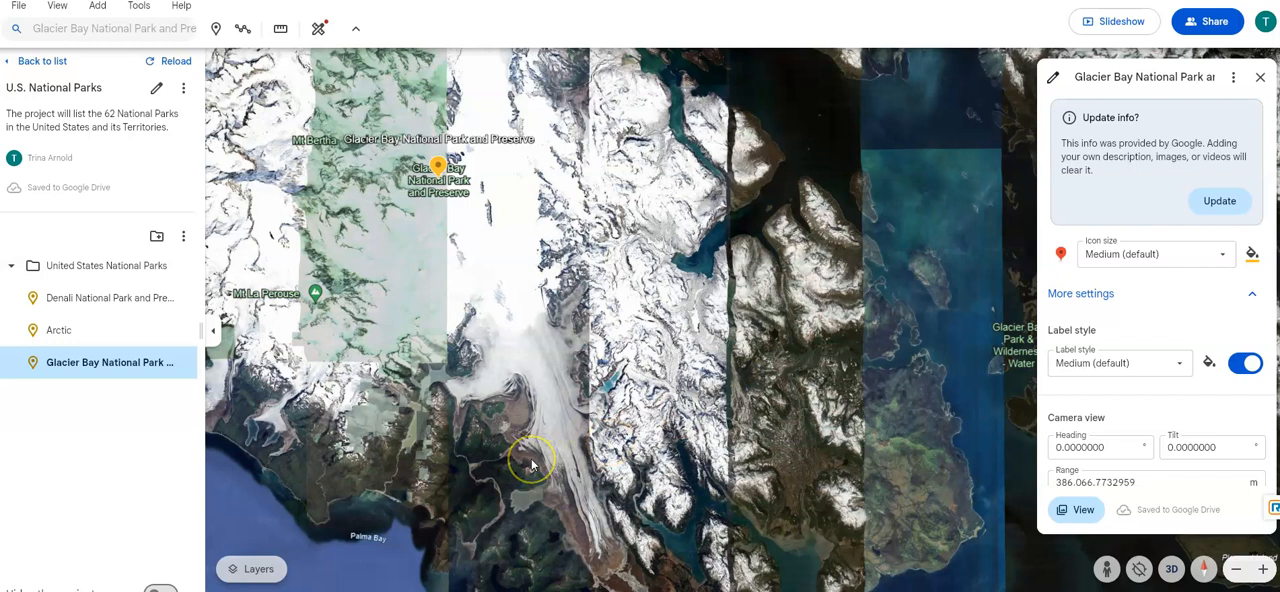
drag(652, 336, 768, 411)
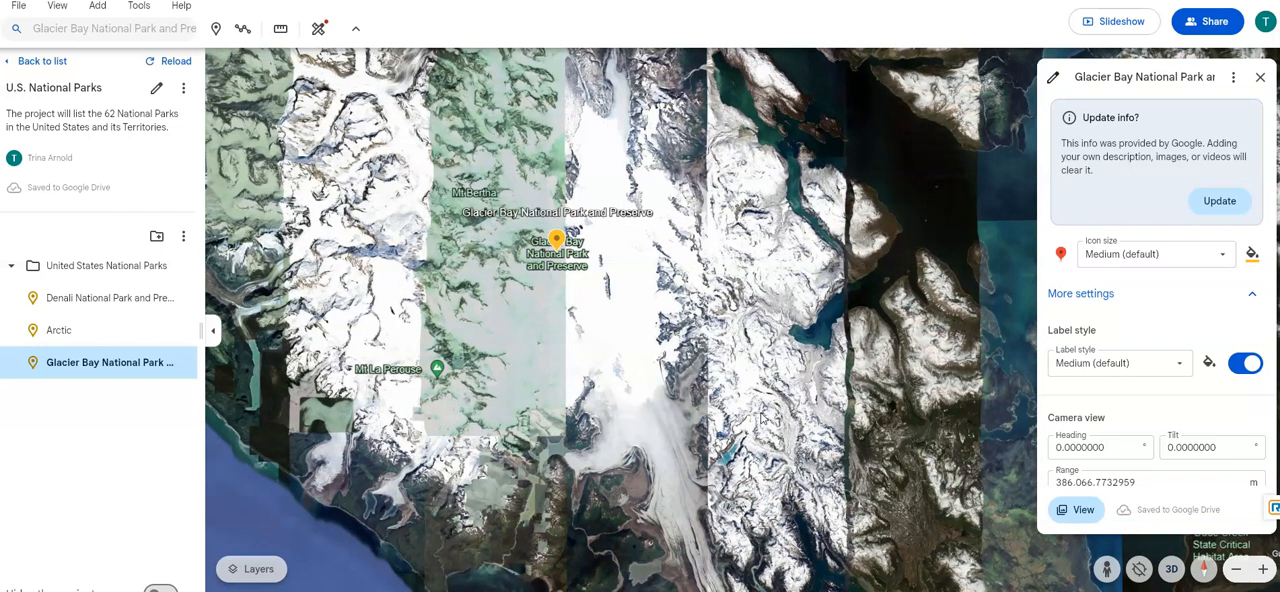
drag(780, 420, 776, 379)
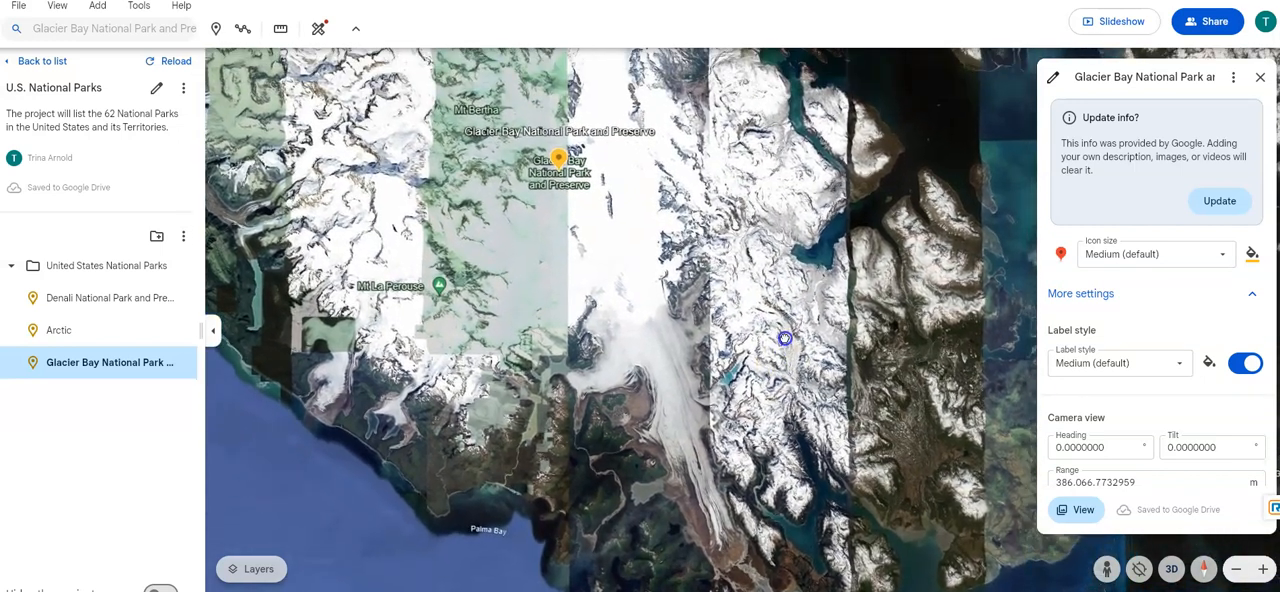
- Examine the glaciers and peaks northwest of the Glacier Bay placemark, around Mt Fairweather
drag(320, 251, 590, 537)
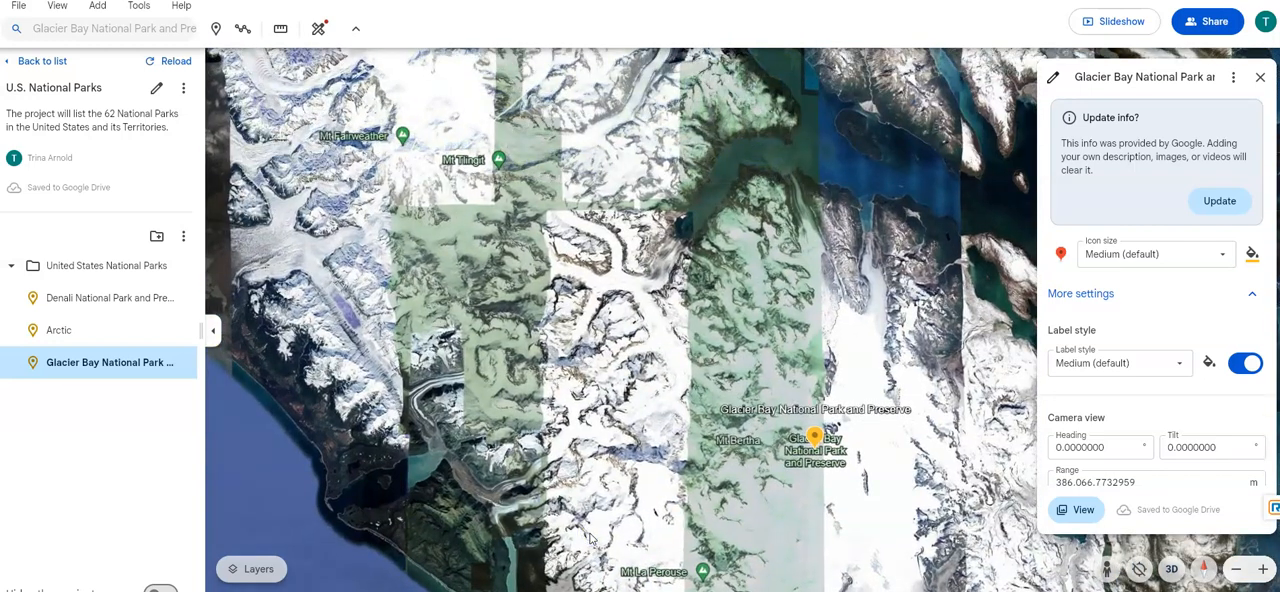
click(601, 517)
mouse_move(628, 446)
mouse_down()
mouse_move(671, 458)
mouse_move(729, 541)
mouse_up()
click(724, 538)
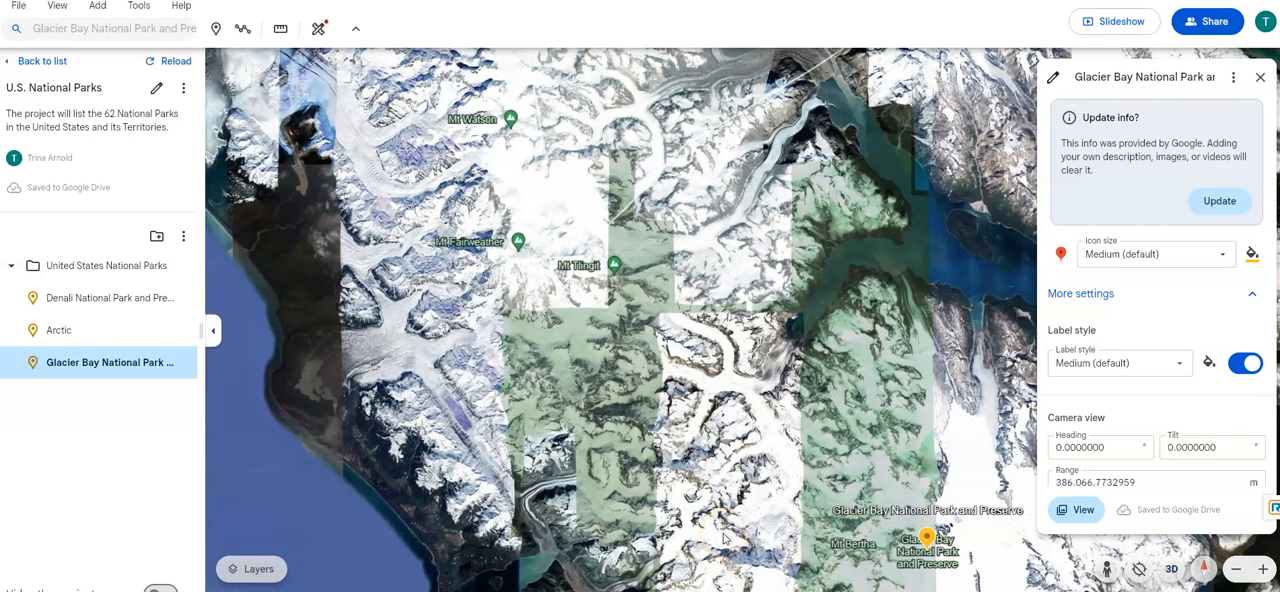
click(676, 541)
click(701, 528)
click(714, 530)
scroll(720, 512, down, 5)
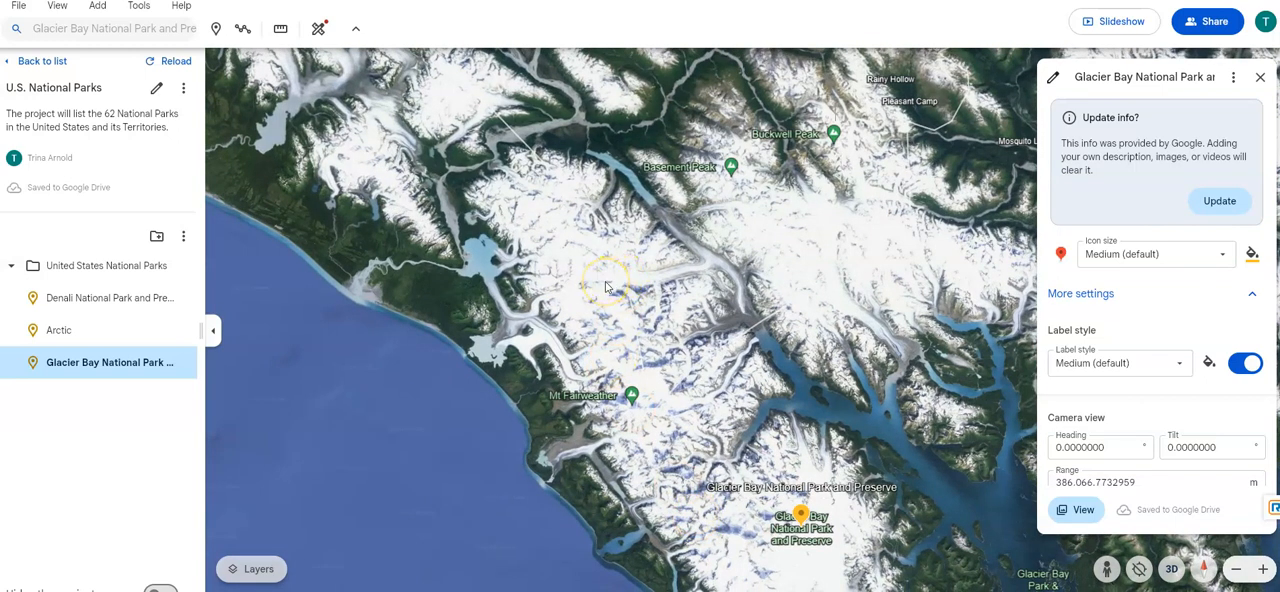
- Examine Glacier Bay's location within the wider southeast Alaska and Canadian border region, and close the placemark's settings
drag(755, 364, 551, 342)
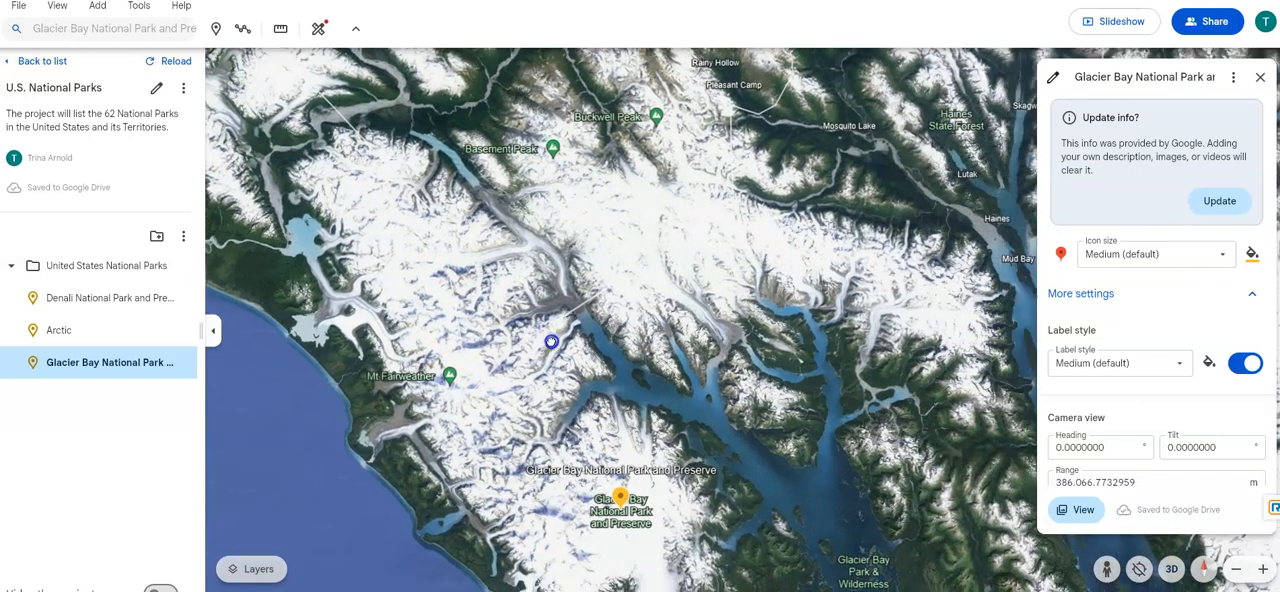
scroll(476, 367, down, 3)
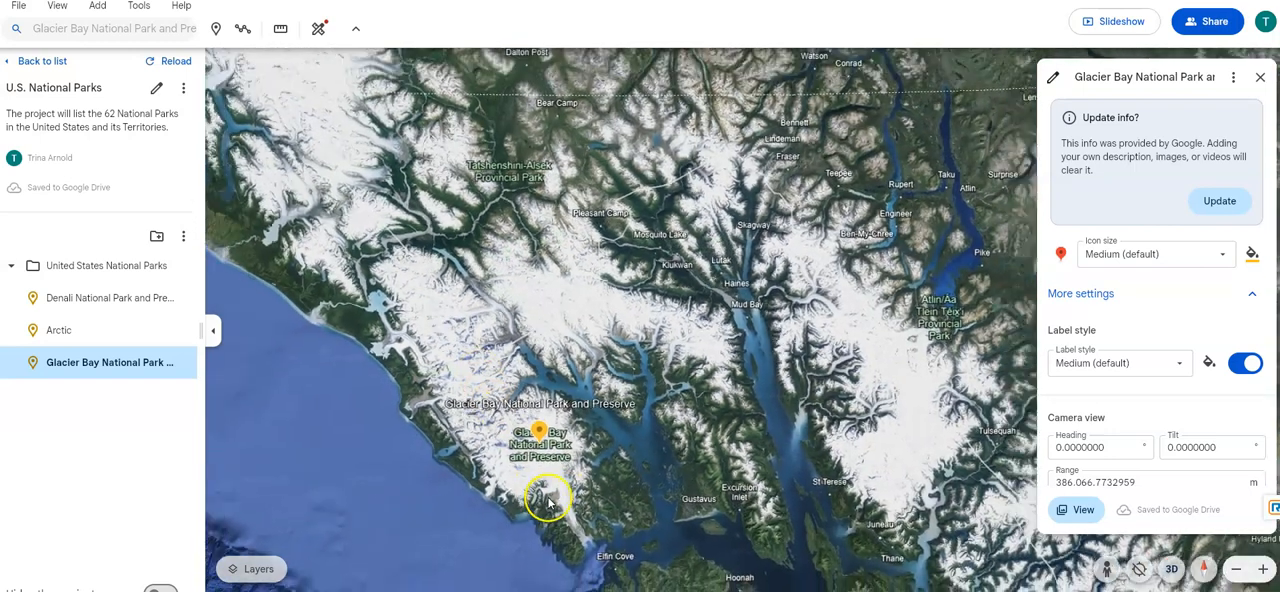
scroll(548, 503, down, 2)
drag(712, 556, 660, 453)
drag(580, 454, 548, 406)
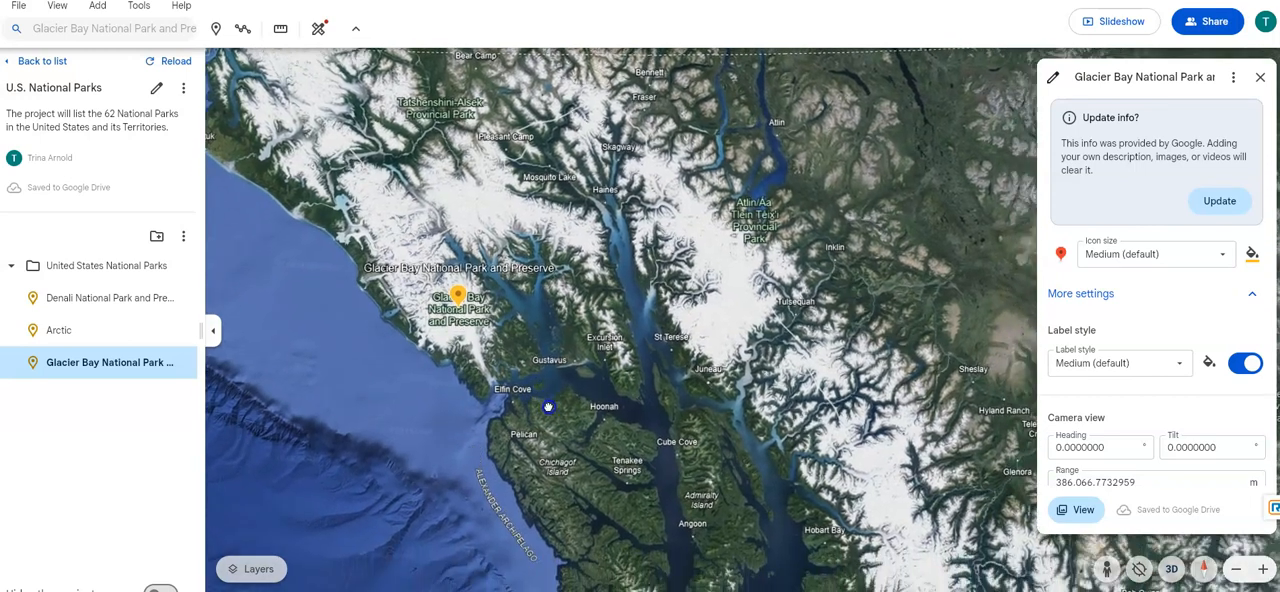
scroll(550, 456, down, 3)
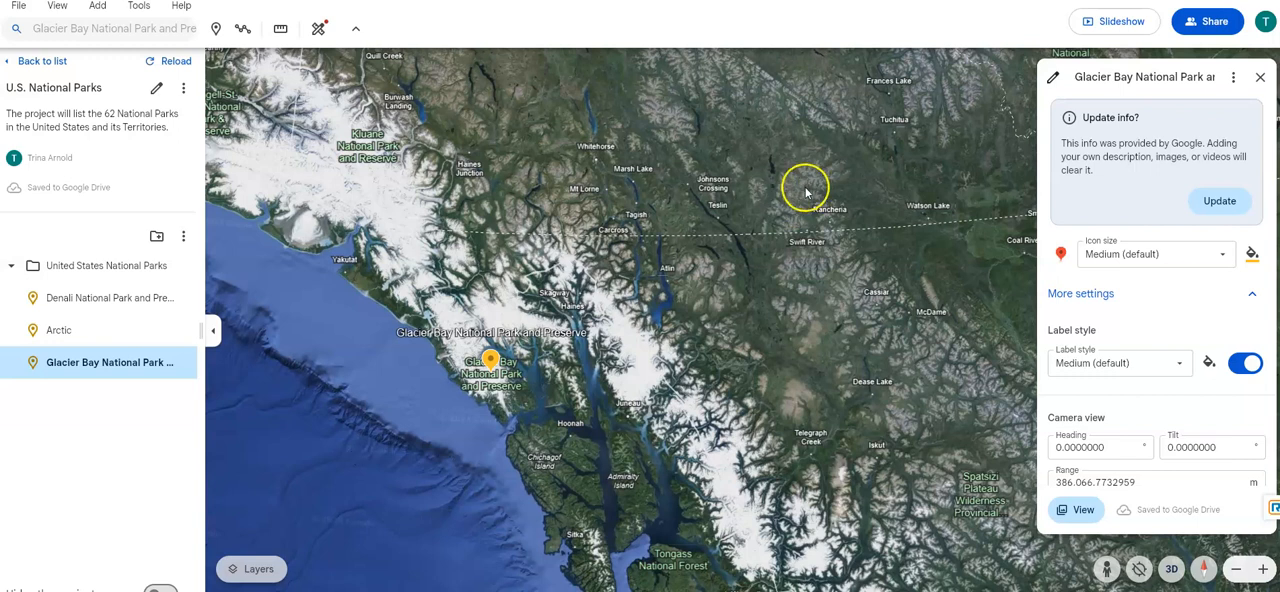
click(1260, 77)
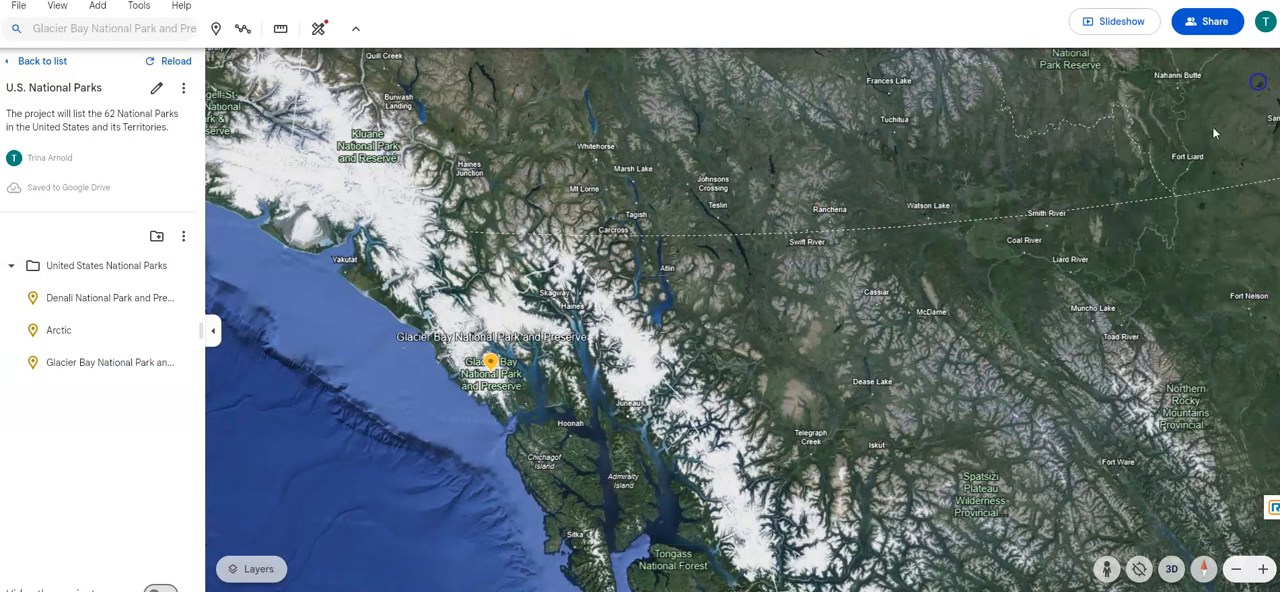